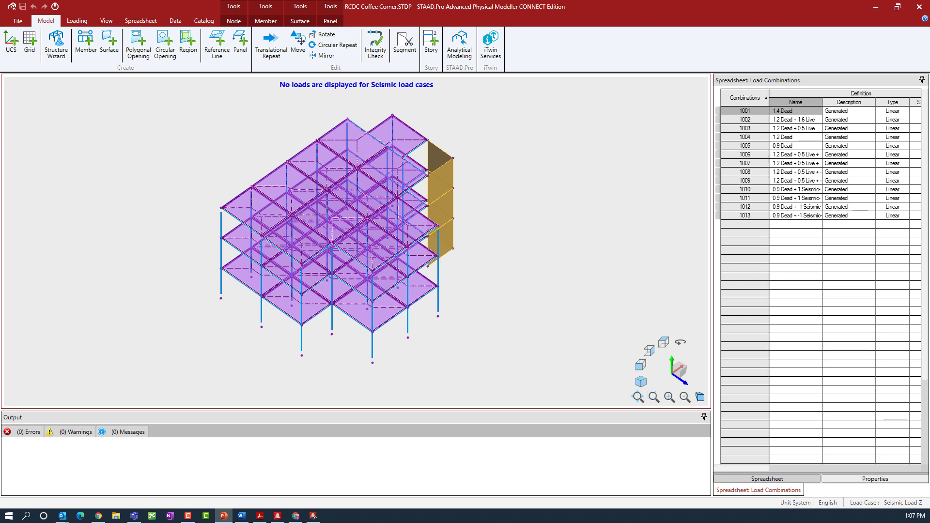
Step: Switch from the physical modeller to the analytical model and inspect the boundary of surface S10 in the parametric models
left_click(12, 8)
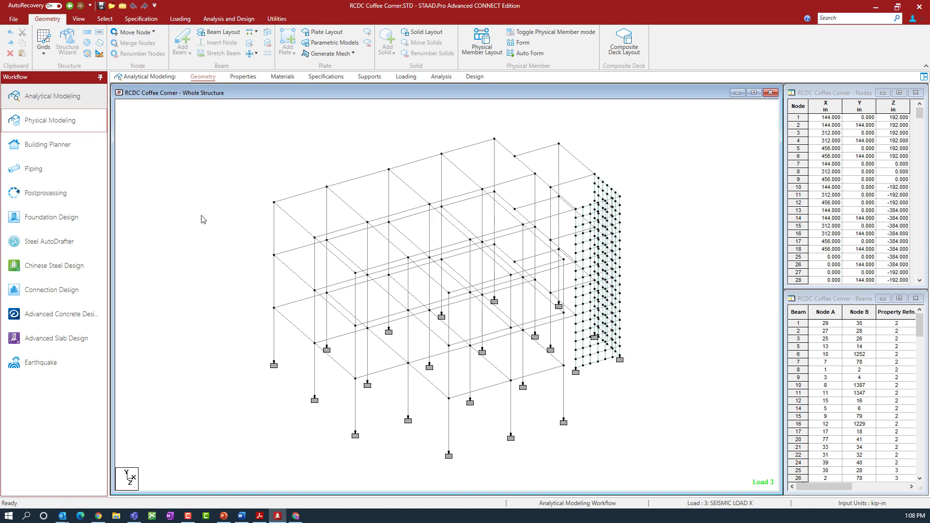
left_click(315, 46)
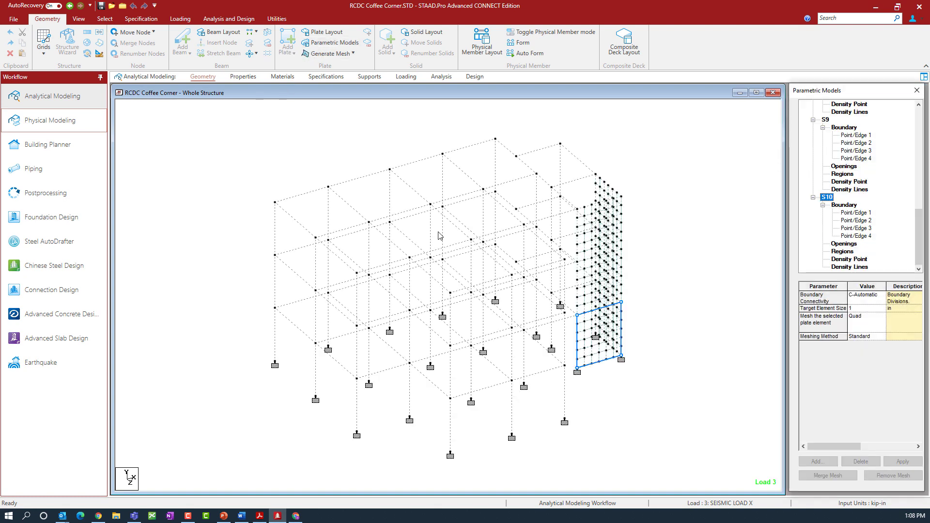
left_click(841, 205)
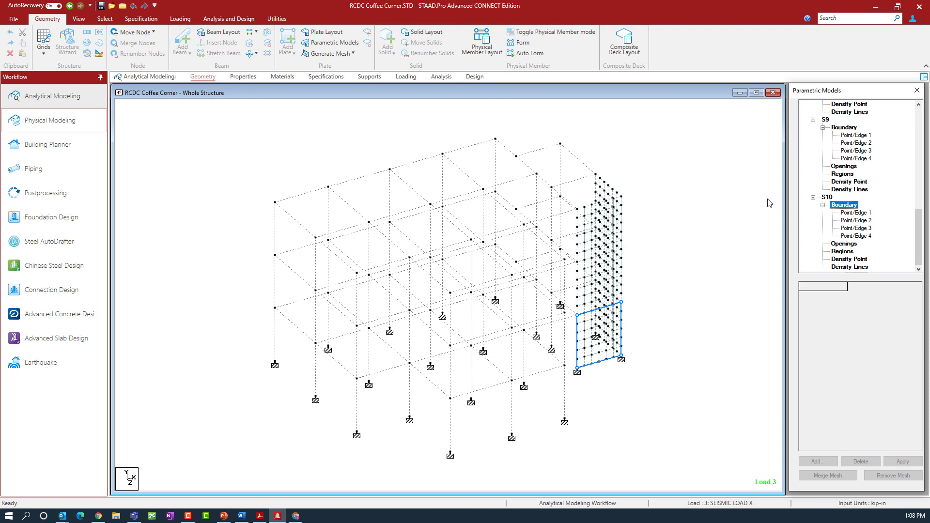
left_click(219, 33)
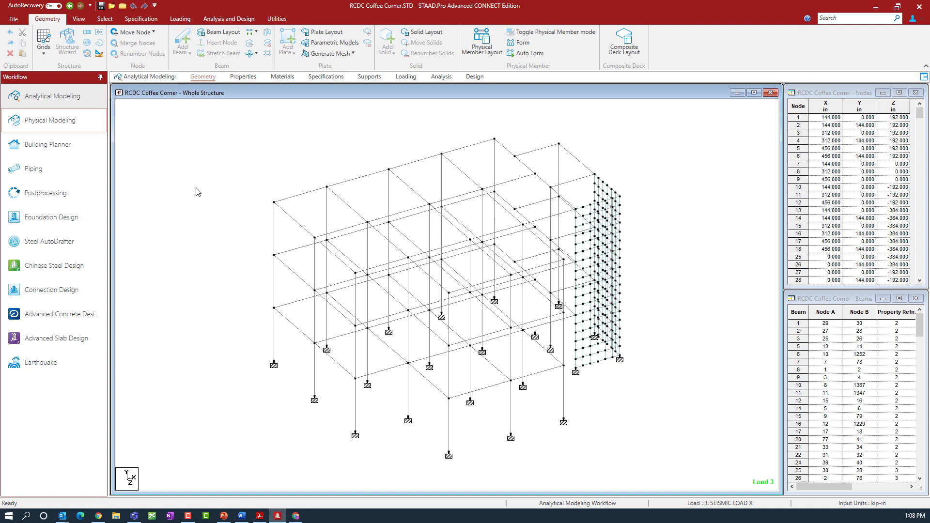
Step: Review the structure's displacement results in the Postprocessing workflow and return to analytical modelling
left_click(68, 193)
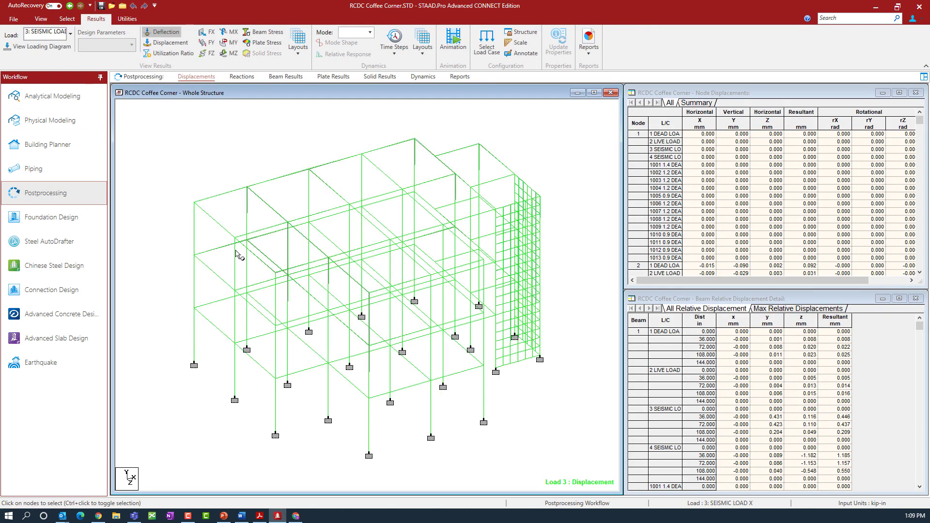
left_click(68, 98)
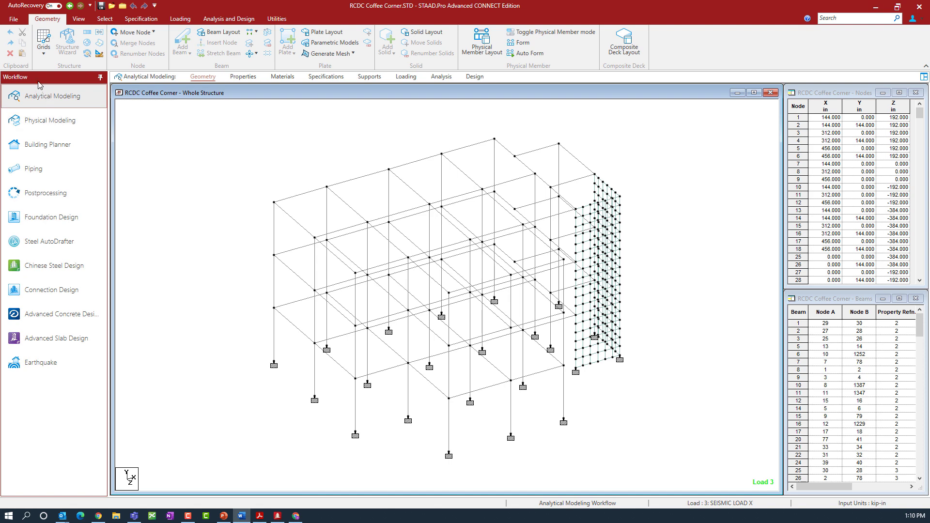
Step: Start Advanced Concrete Design and fill in project Concrete Columns, client Bentley and the engineer's name
left_click(58, 319)
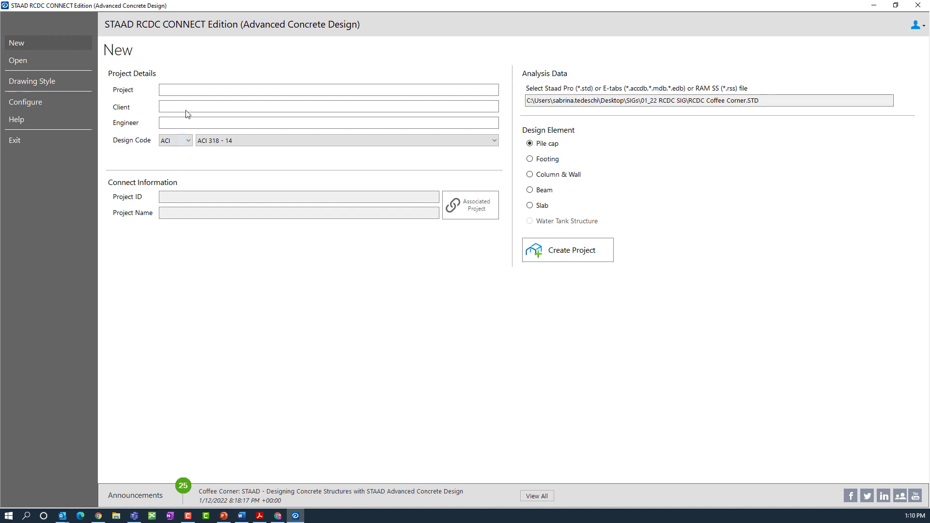
left_click(175, 91)
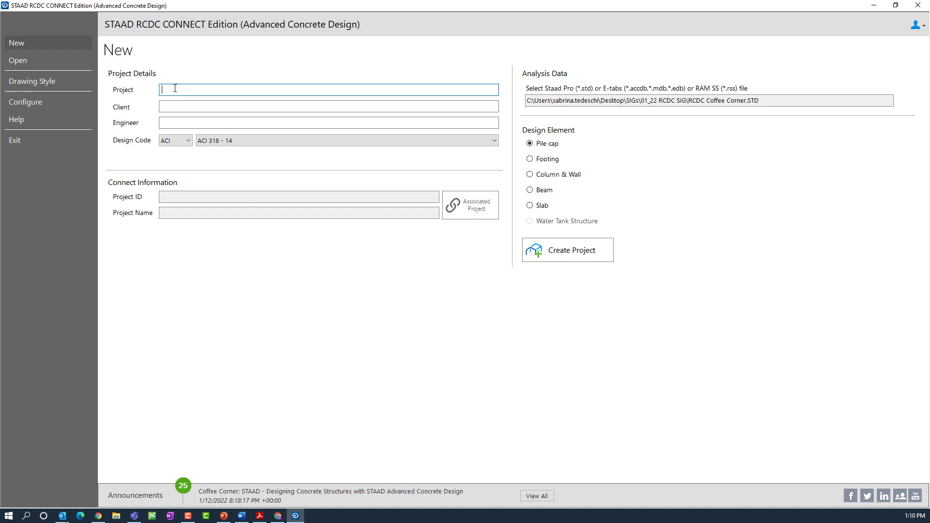
type("Concrete Columns")
left_click(174, 107)
type("Bentley")
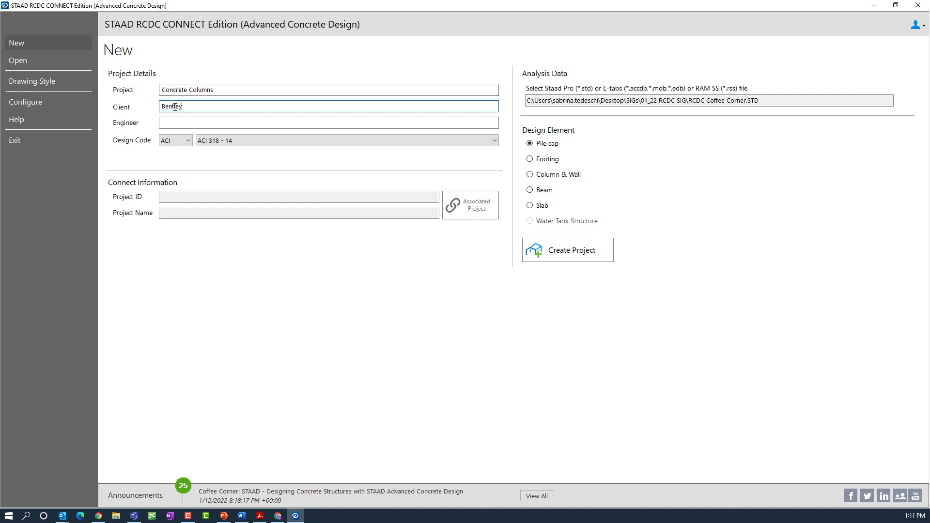
left_click(222, 122)
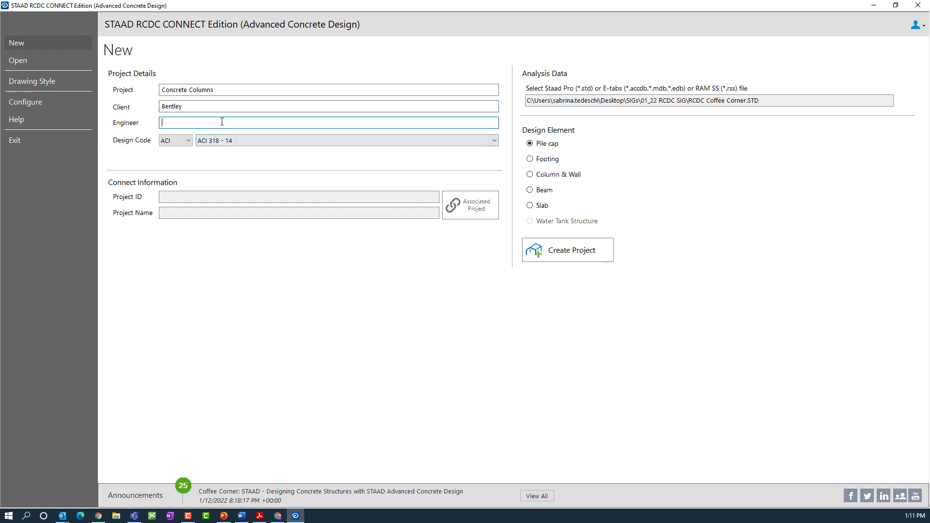
type("Sabrina")
Step: Choose ACI 318 - 14 as the design code and create the project for the Column & Wall design element
left_click(179, 142)
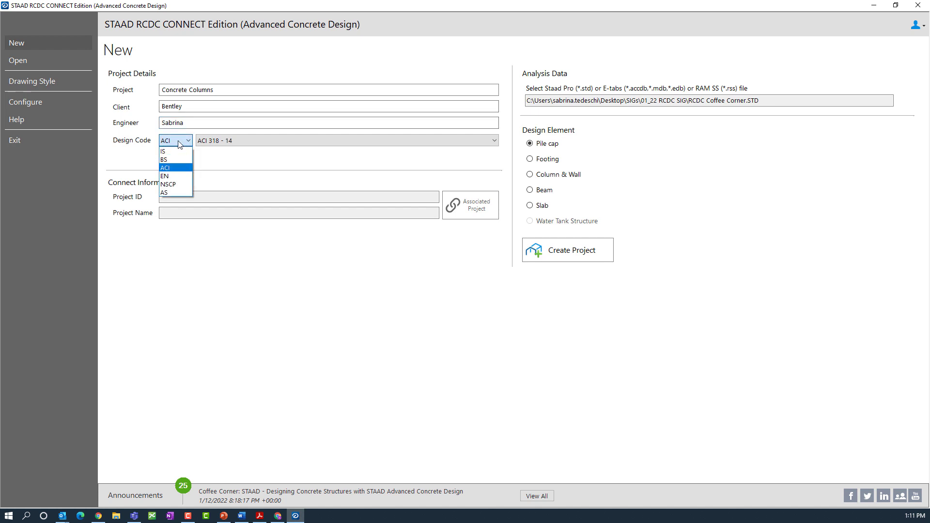
left_click(180, 143)
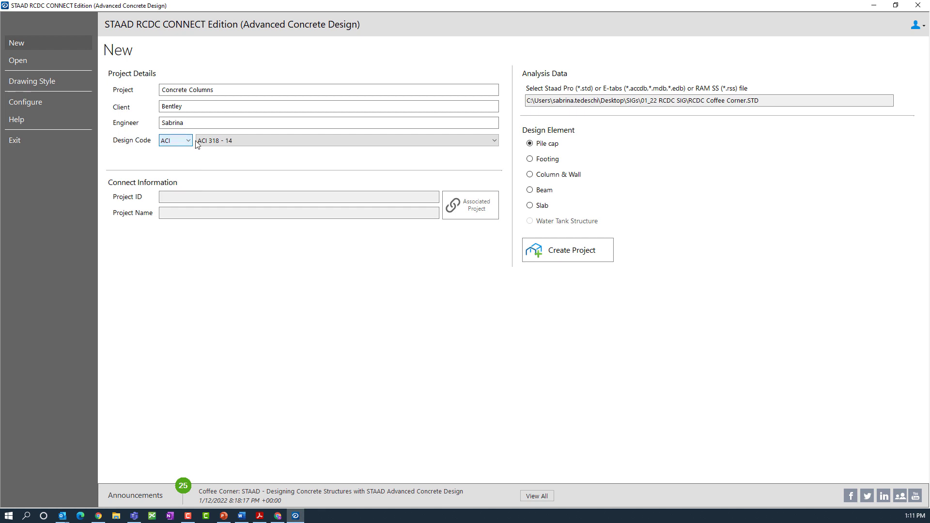
left_click(211, 141)
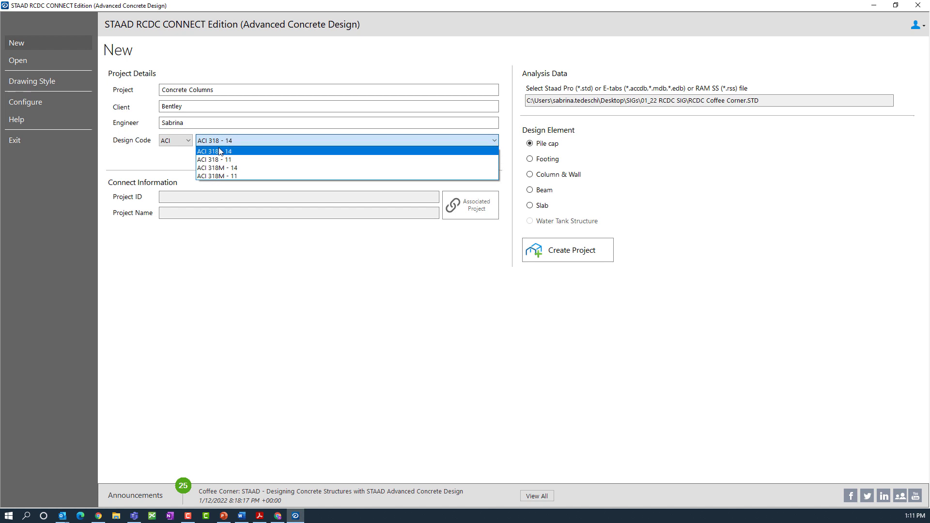
left_click(218, 151)
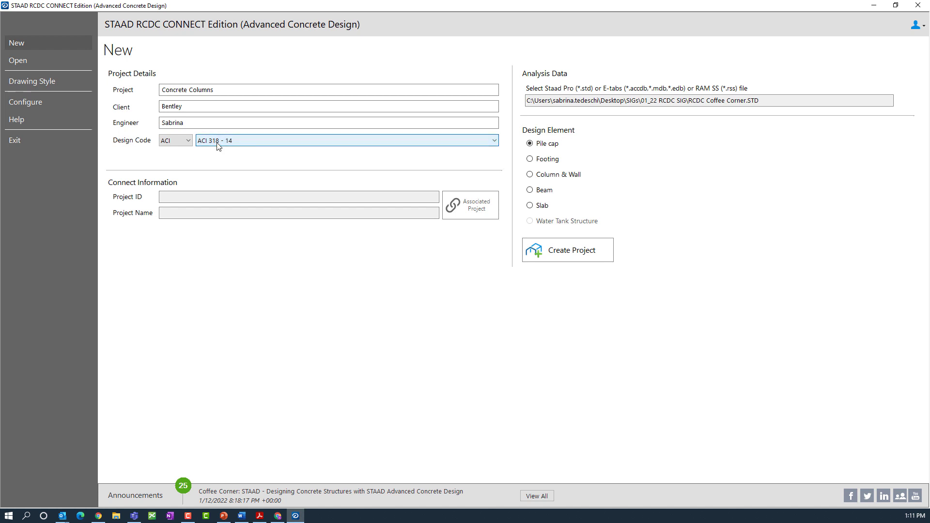
left_click(188, 141)
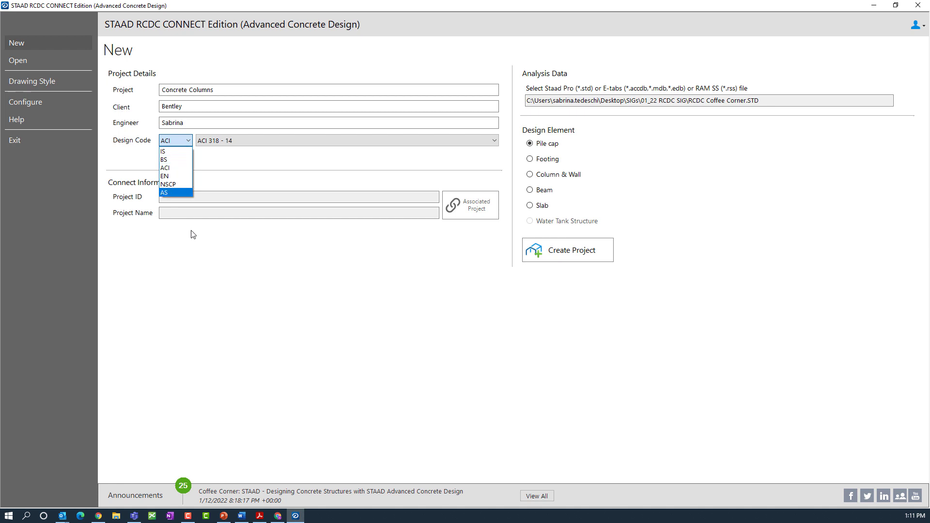
left_click(263, 296)
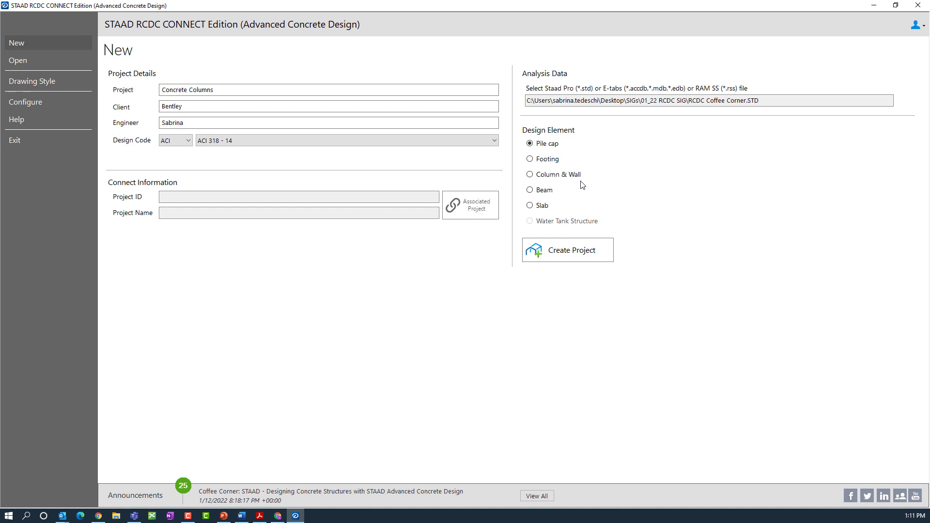
left_click(537, 178)
left_click(581, 243)
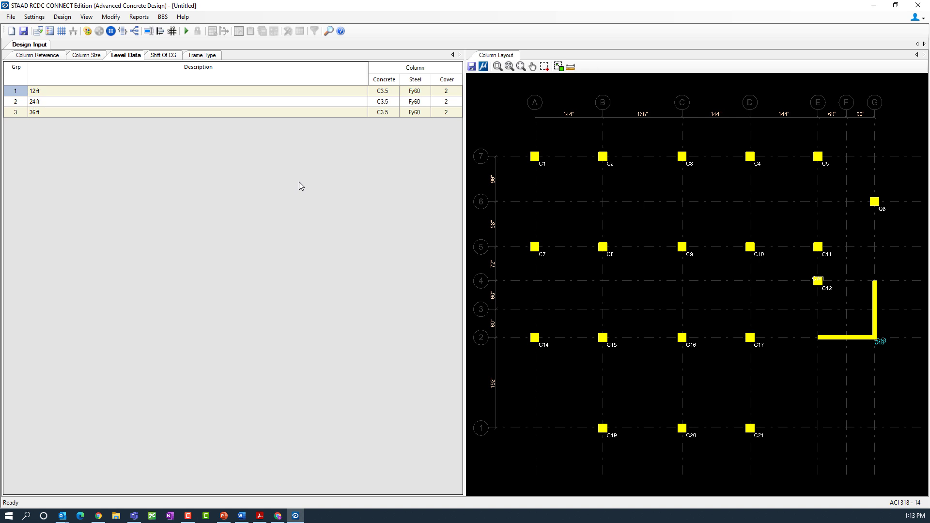
Step: Check the column sizes, and set the column concrete grade to C4 for the 12 ft, 24 ft and 36 ft levels
left_click(90, 55)
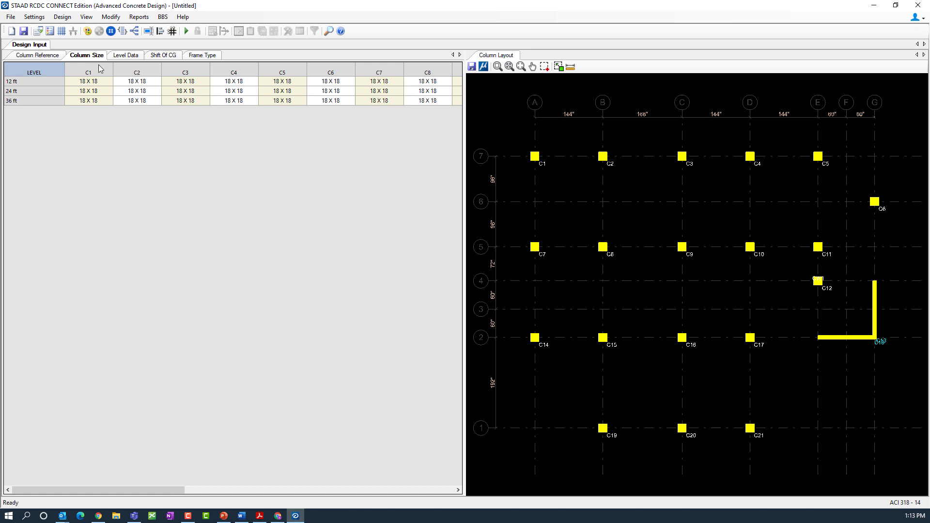
left_click(122, 56)
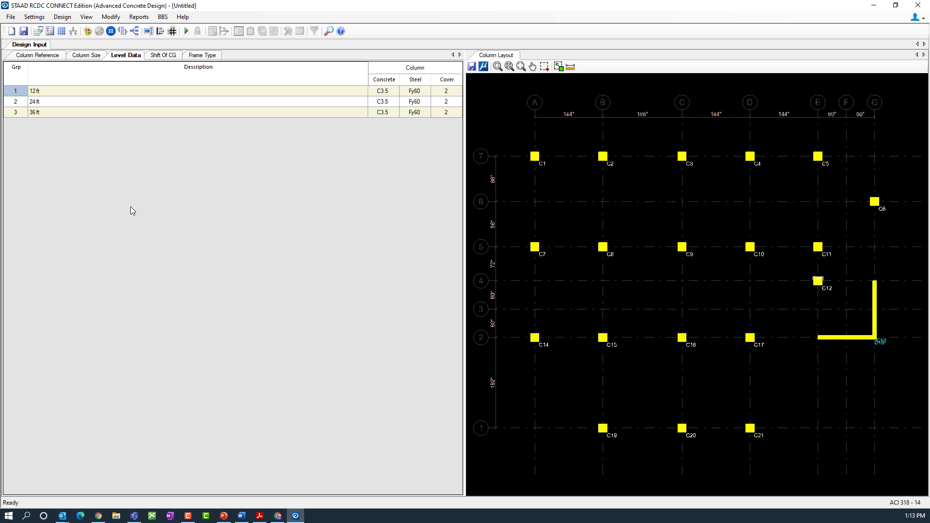
left_click(394, 93)
left_click(394, 92)
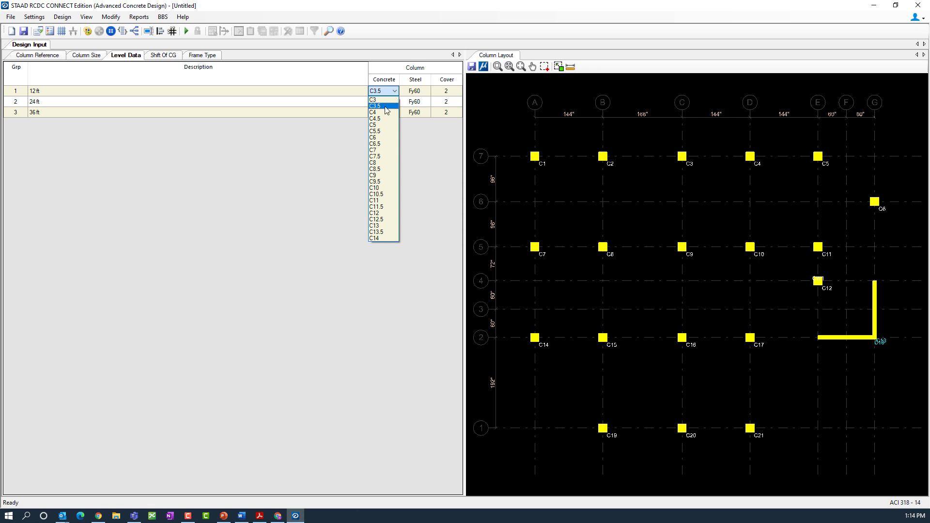
left_click(380, 112)
left_click(393, 101)
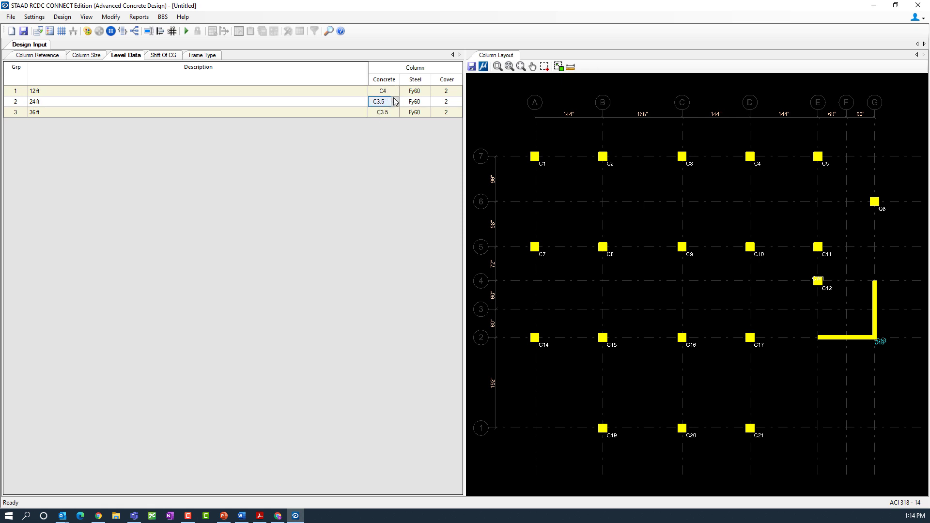
left_click(394, 101)
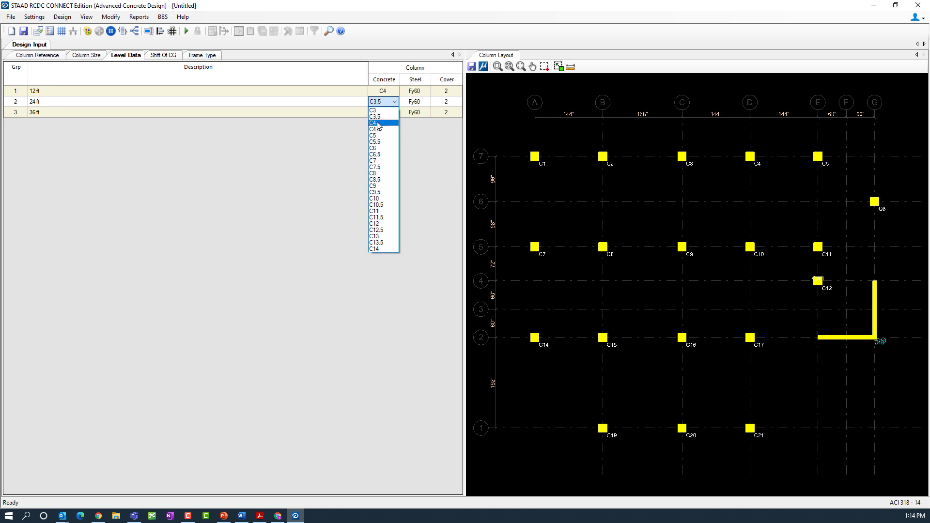
left_click(390, 122)
left_click(394, 112)
left_click(394, 111)
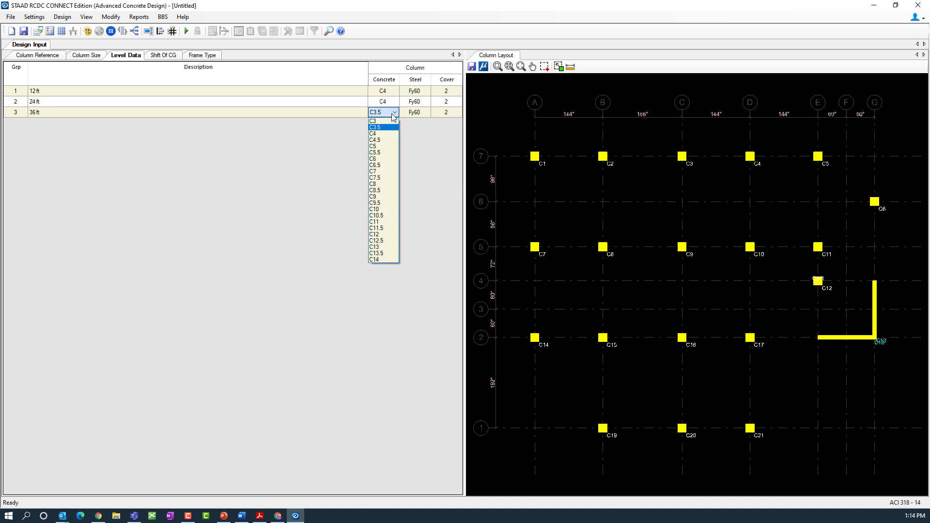
left_click(375, 133)
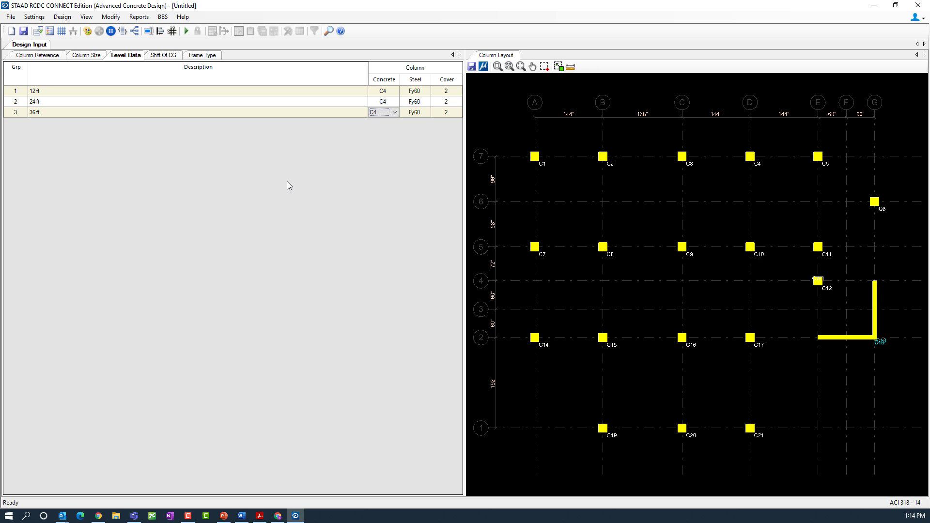
Step: Review the design settings, including ductile design, effective length, design method and shear wall options, without changing them
left_click(34, 17)
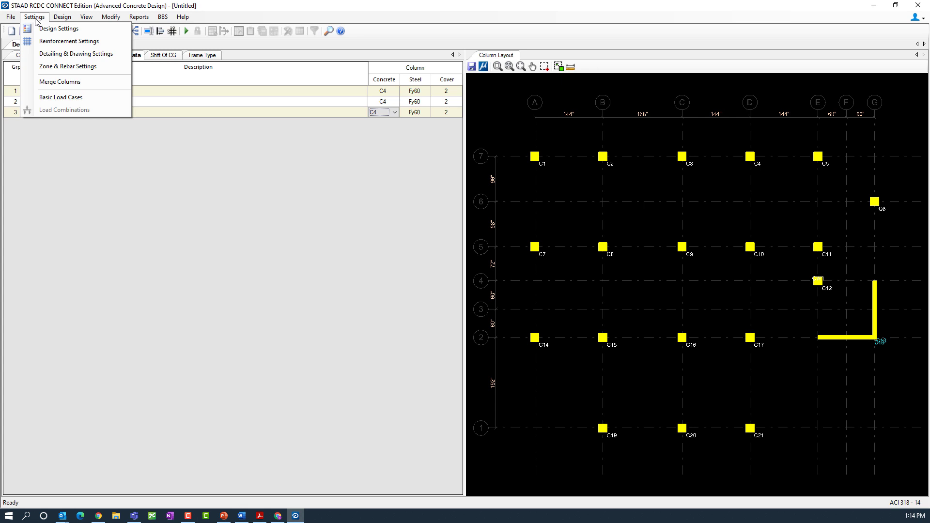
left_click(45, 30)
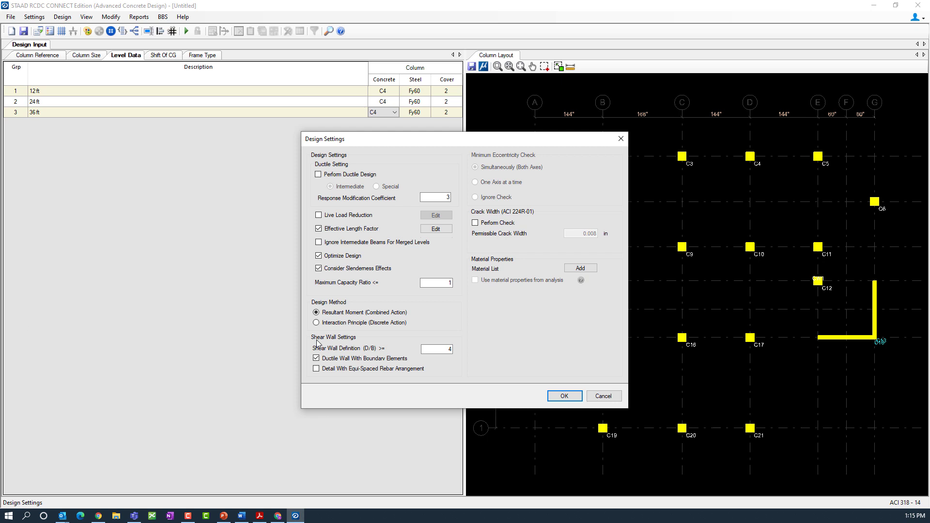
left_click(603, 396)
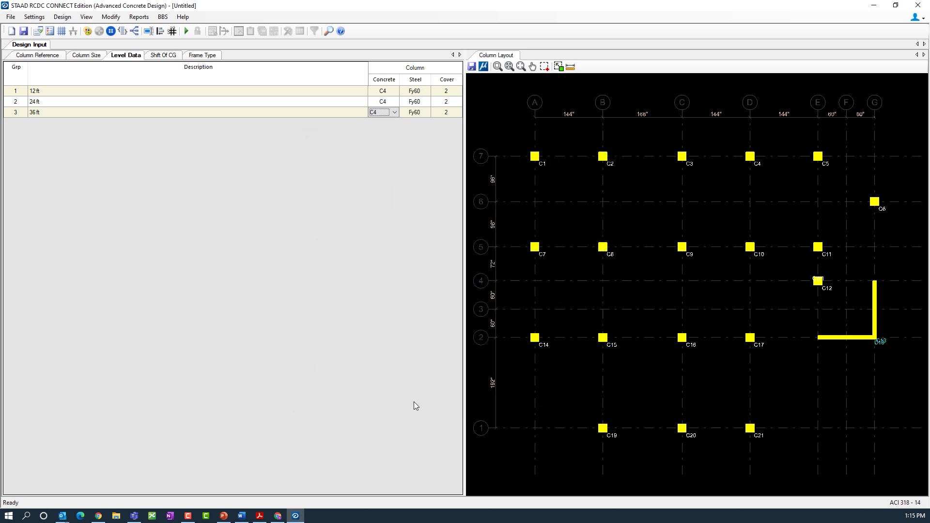
Step: Review the reinforcement settings for steel percentages, rebar numbers, spacing and links without changing them
left_click(47, 20)
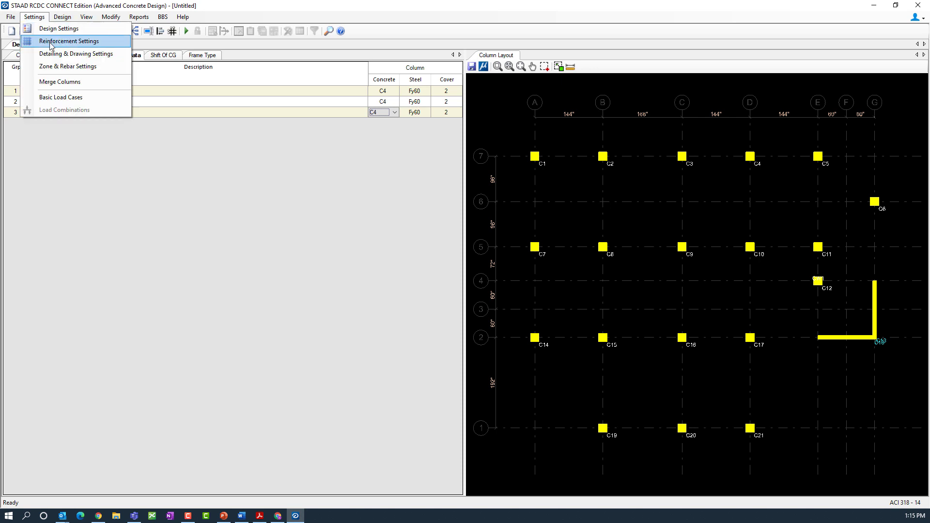
left_click(54, 68)
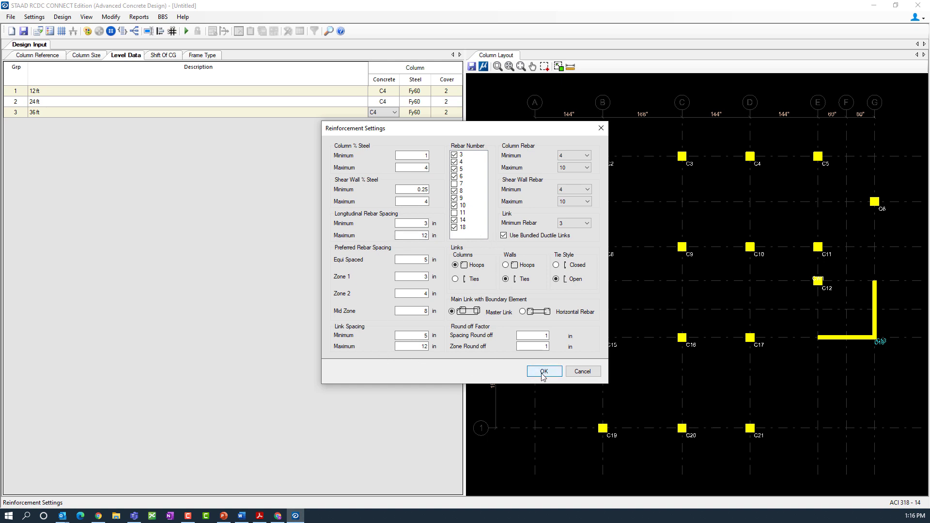
left_click(584, 372)
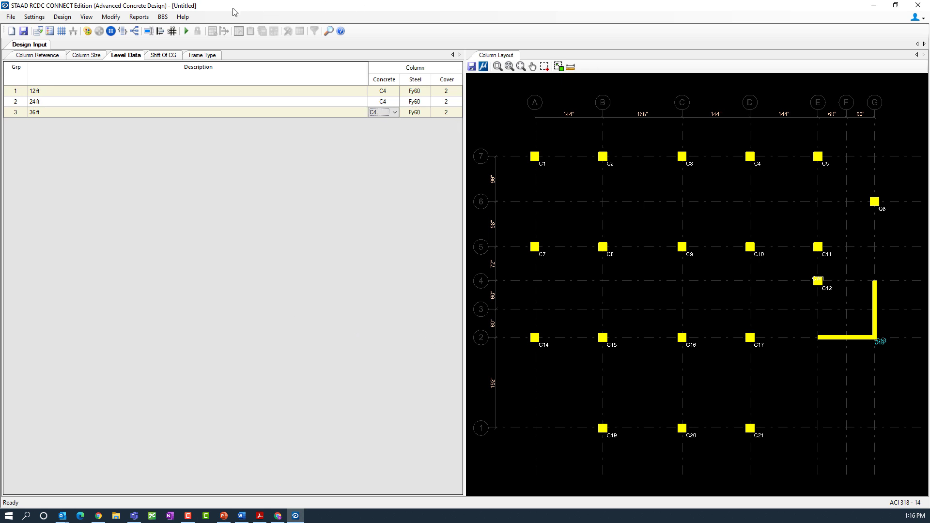
Step: In the basic load cases, assign type Earthquake X to SEISMIC LOAD X and Earthquake Z to SEISMIC LOAD Z
left_click(31, 21)
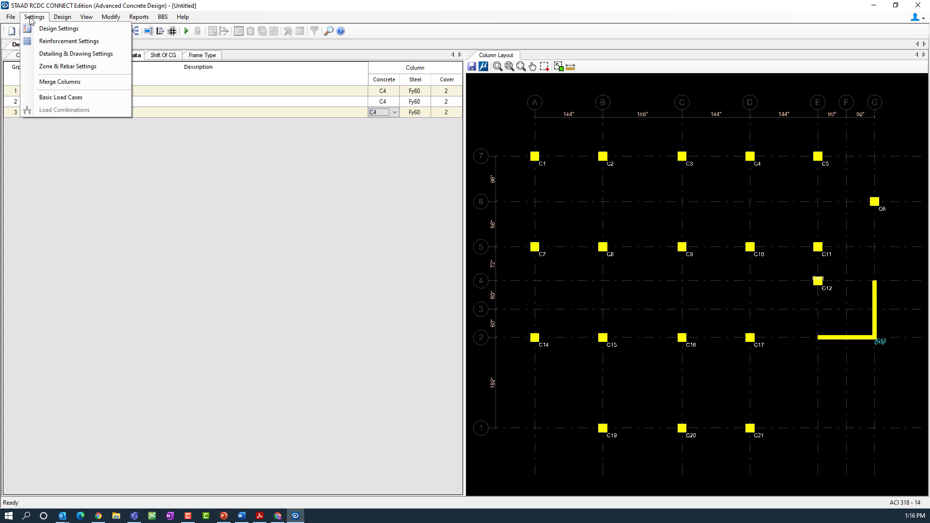
left_click(51, 99)
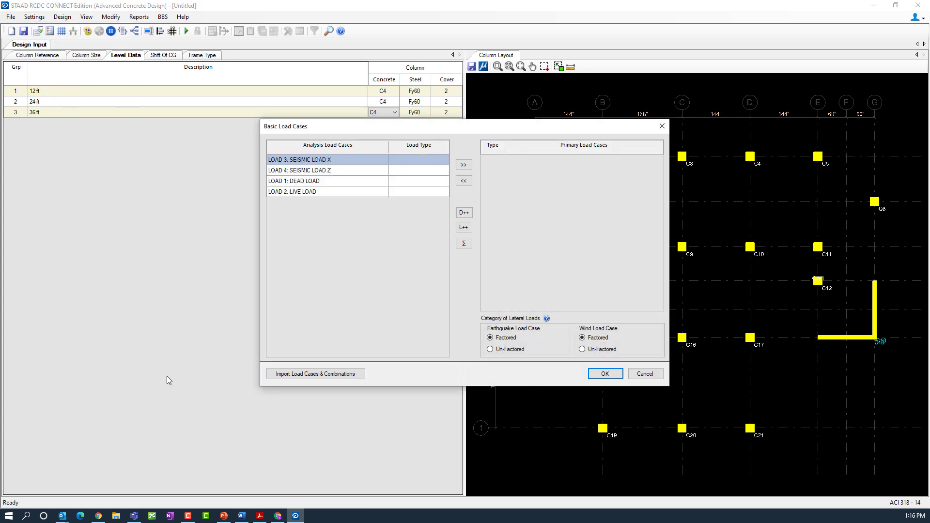
left_click(431, 162)
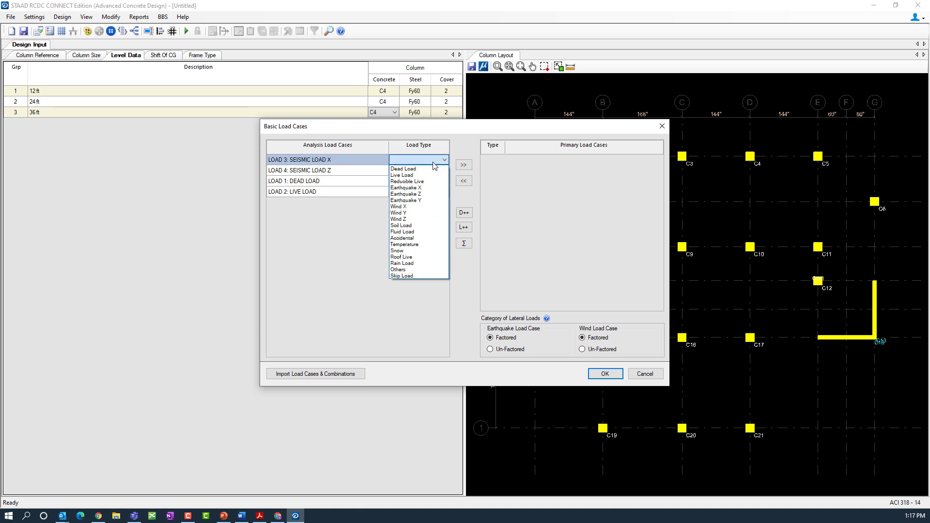
left_click(418, 176)
left_click(423, 183)
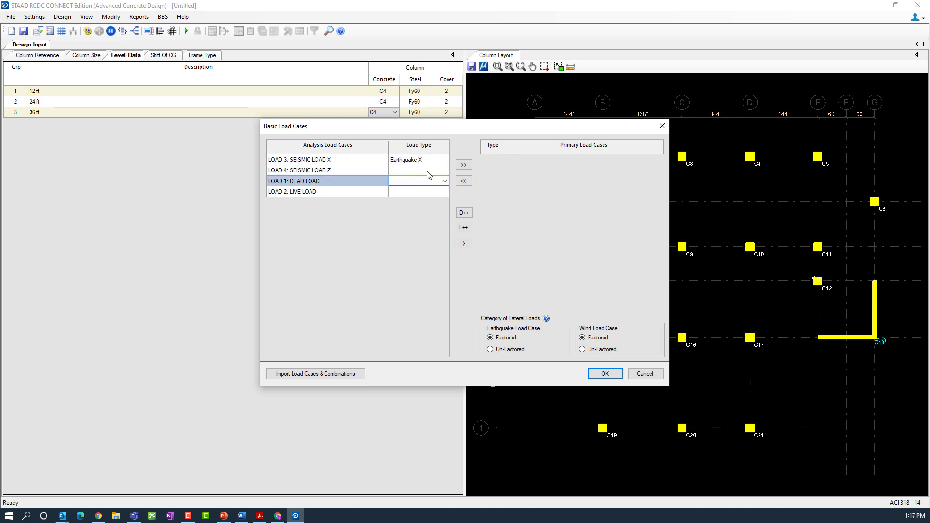
left_click(431, 171)
left_click(442, 171)
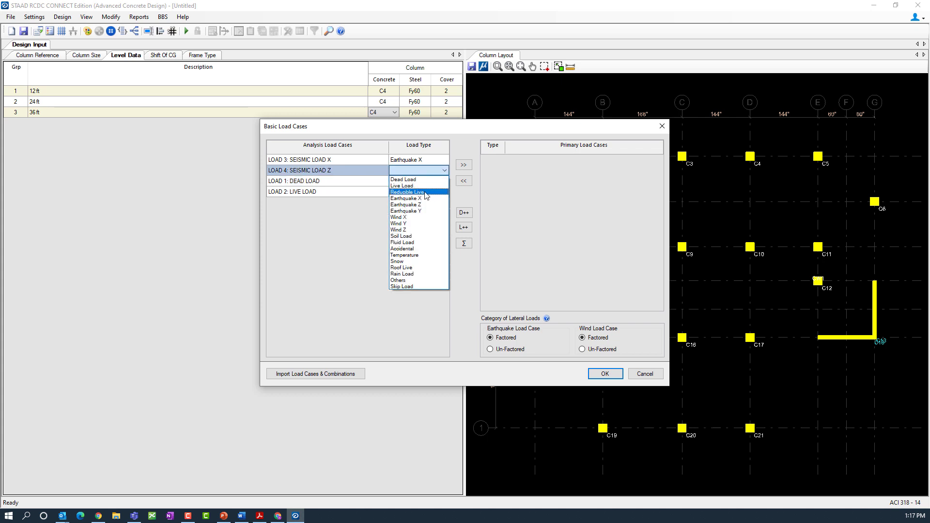
left_click(434, 193)
Step: Assign type Dead Load to LOAD 1: DEAD LOAD and type Live Load to LOAD 2: LIVE LOAD
left_click(441, 182)
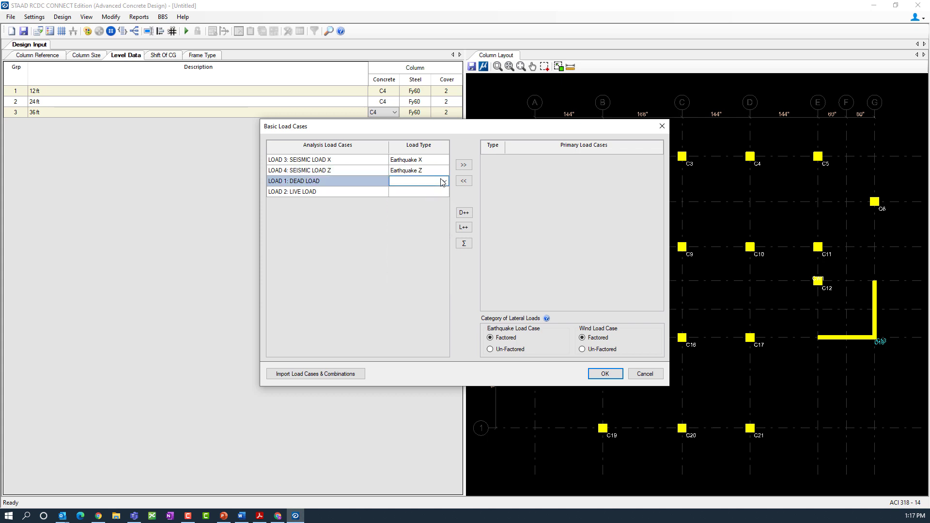
left_click(444, 182)
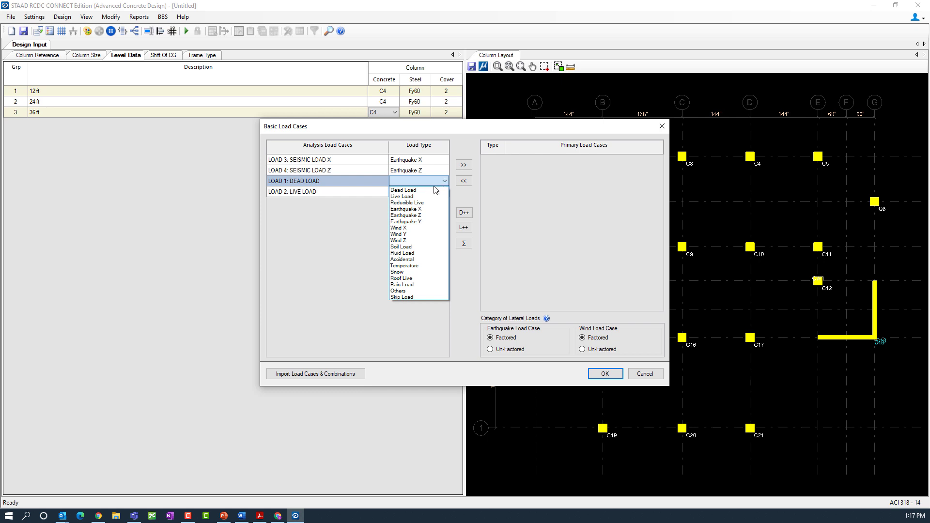
left_click(424, 191)
left_click(442, 193)
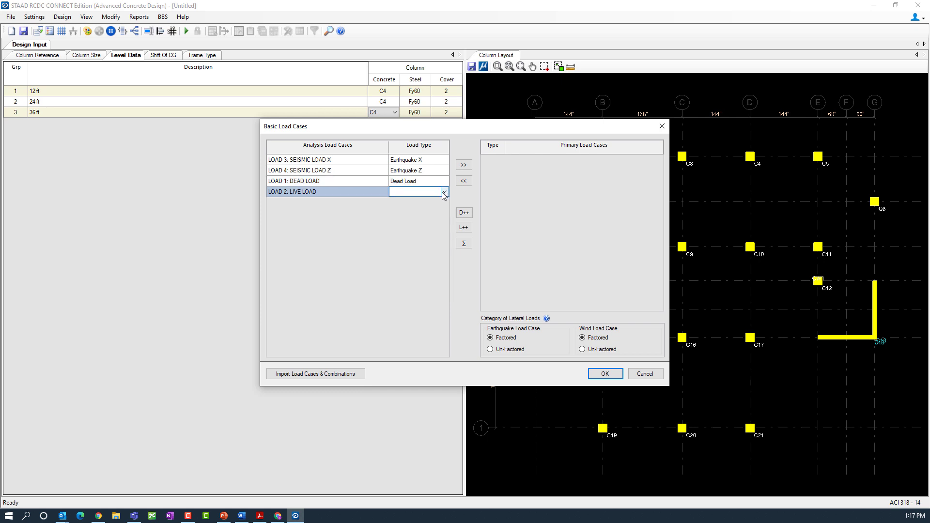
left_click(444, 193)
left_click(406, 203)
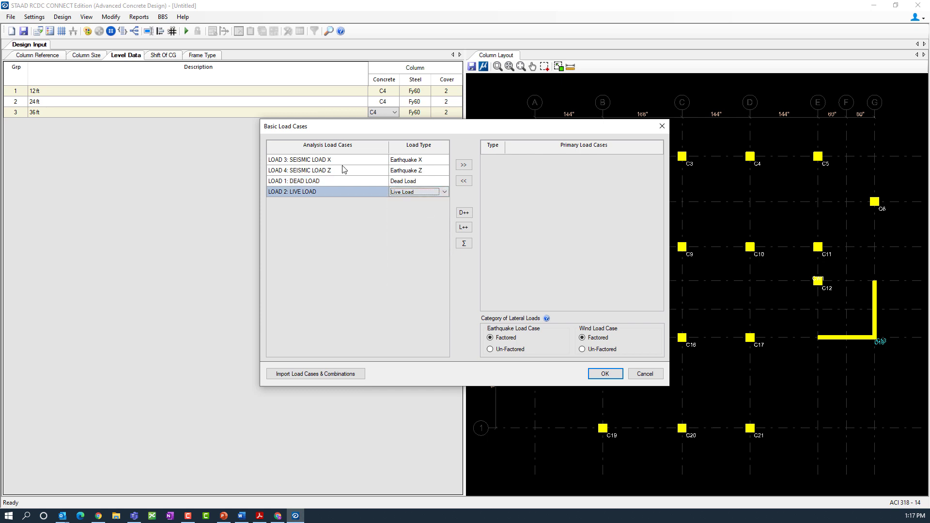
Step: Add all four analysis load cases to the primary load cases and accept them
left_click_drag(345, 161, 350, 196)
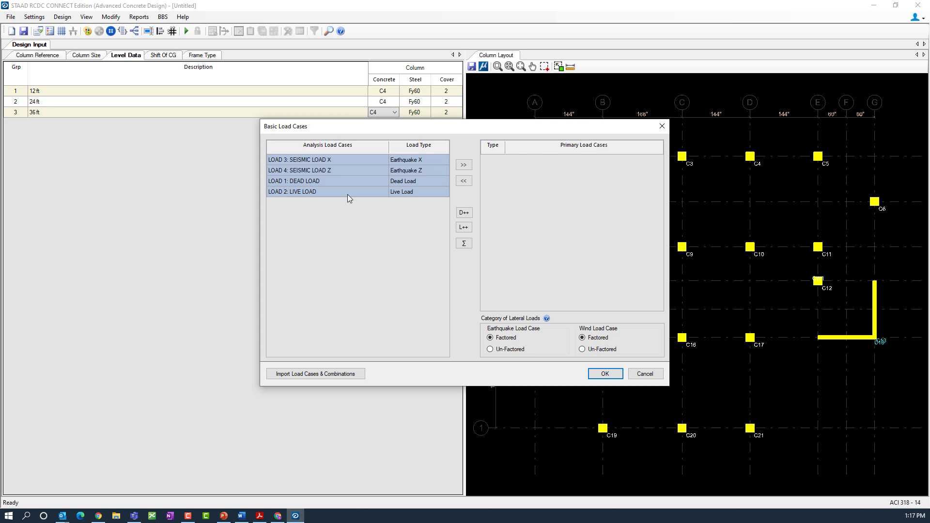
left_click(464, 165)
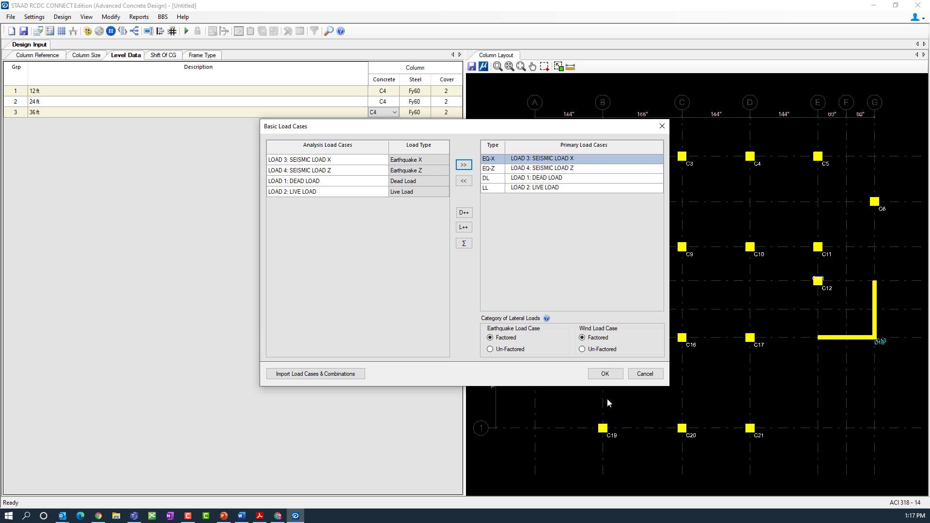
left_click(605, 374)
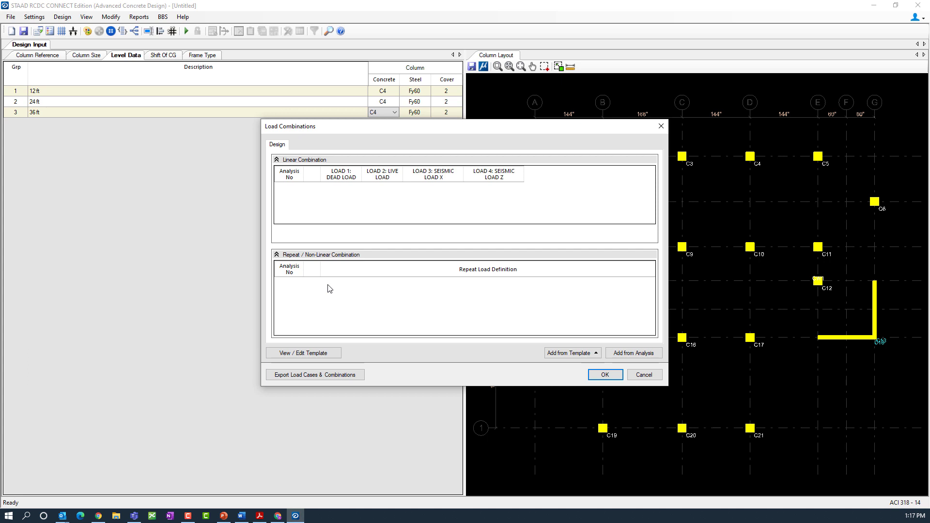
Step: Add the load combinations from the analysis and include the unselected combinations 1005 and 1010 to 1013 in the design
left_click(618, 353)
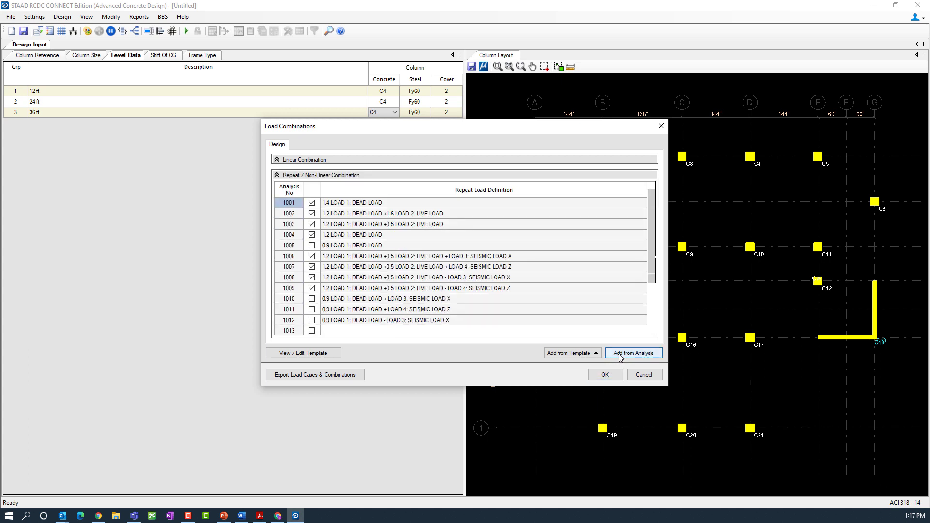
left_click(313, 247)
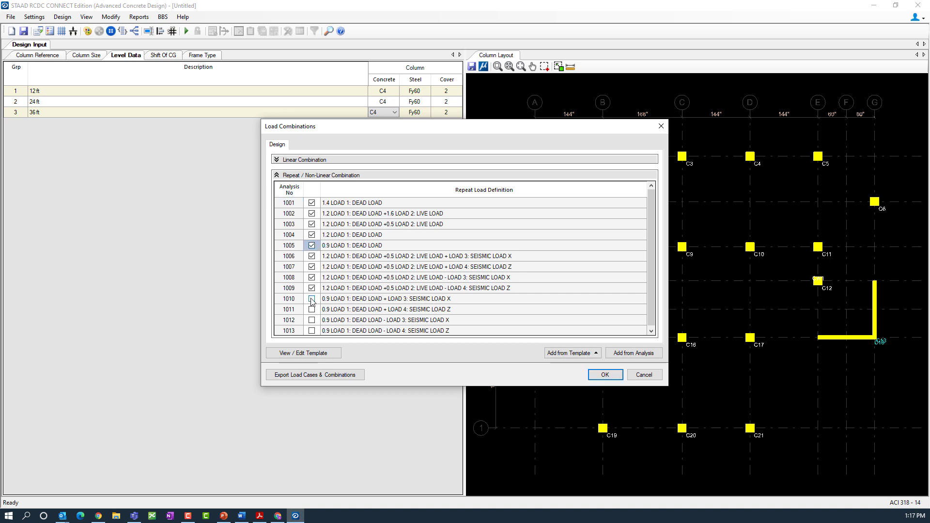
left_click(311, 299)
left_click(311, 309)
left_click(312, 320)
left_click(311, 331)
scroll(397, 274, "down", 1)
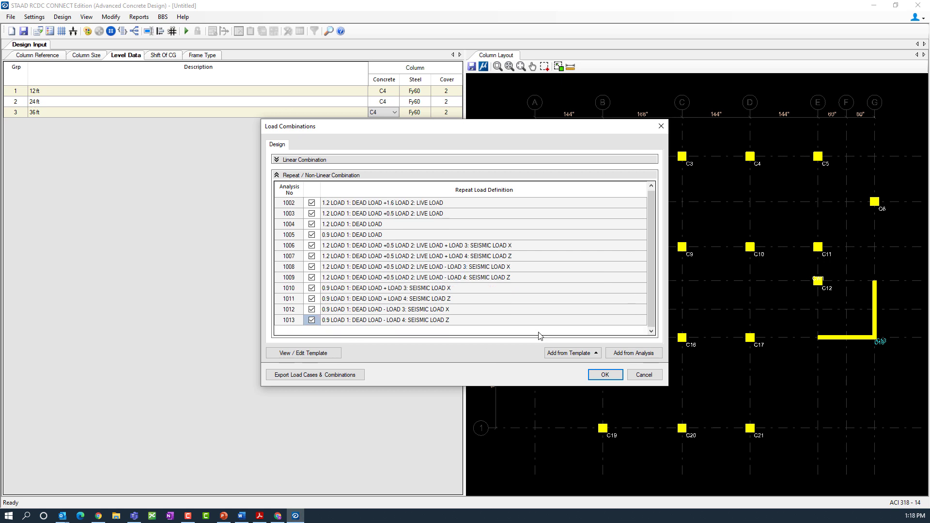
left_click(601, 375)
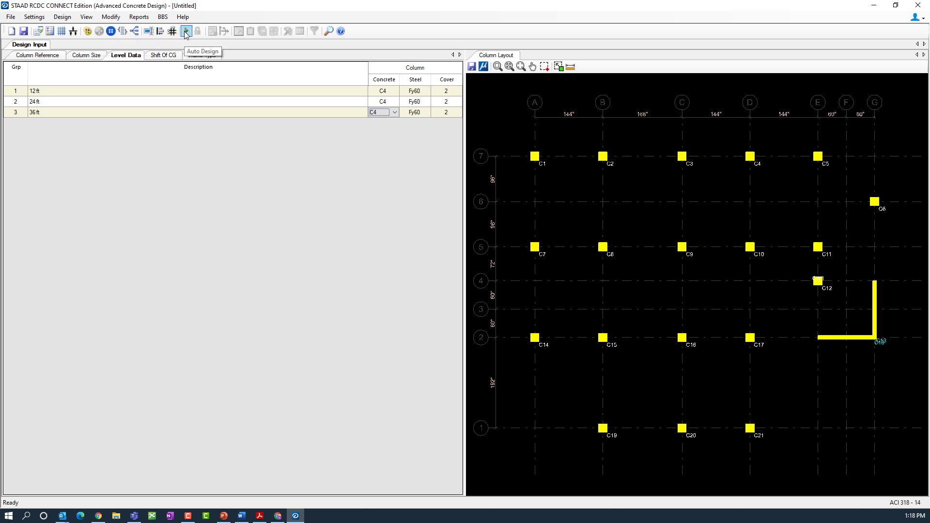
Step: Run Auto Design on all columns and walls
left_click(63, 18)
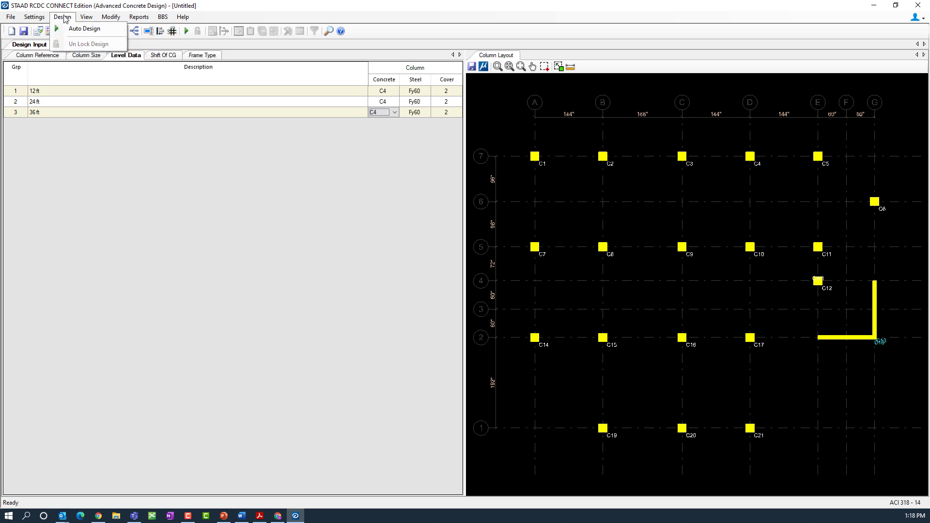
left_click(84, 29)
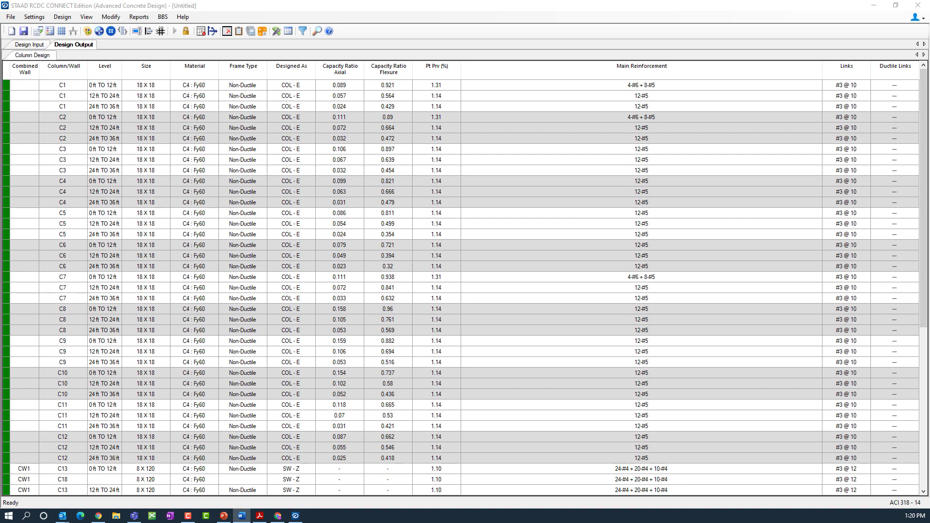
Step: Redesign the section of column C1 from 0 ft to 12 ft with 12-#6 main bars and save the redesign
left_click(22, 86)
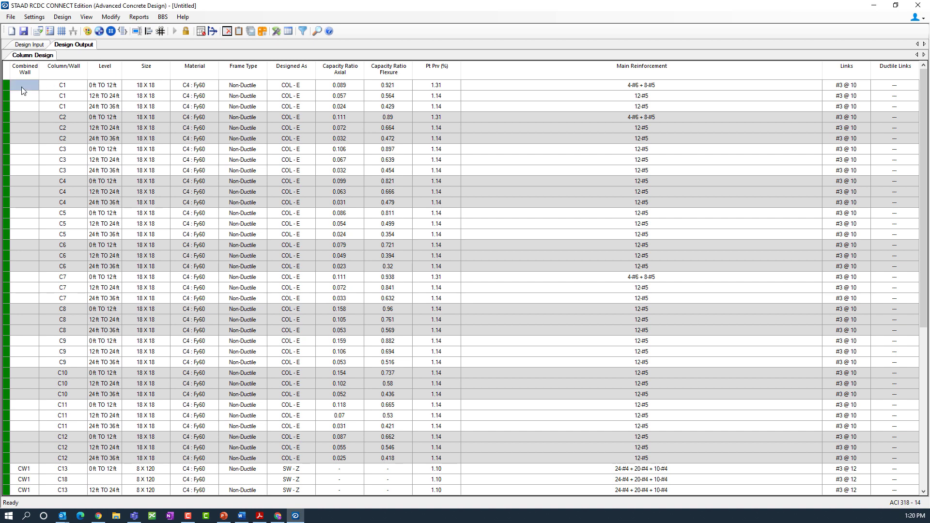
left_click(55, 87)
left_click(119, 18)
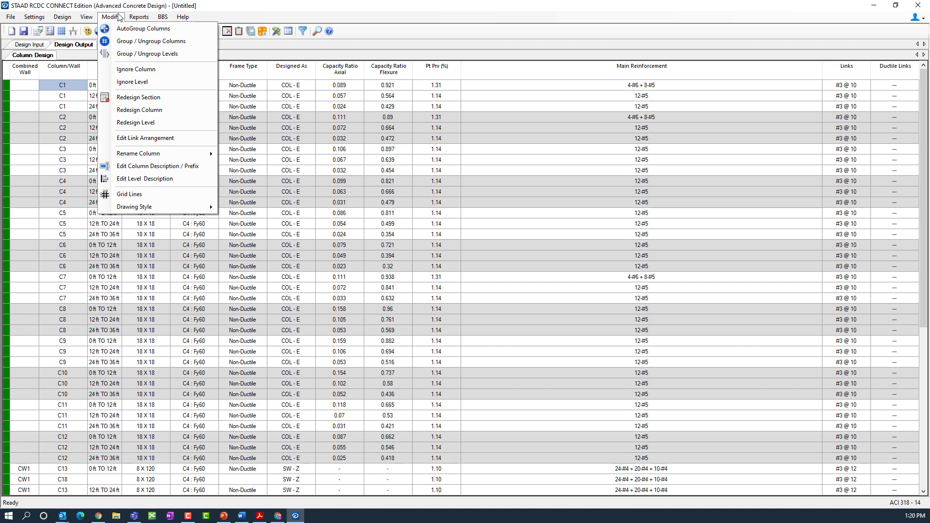
left_click(137, 97)
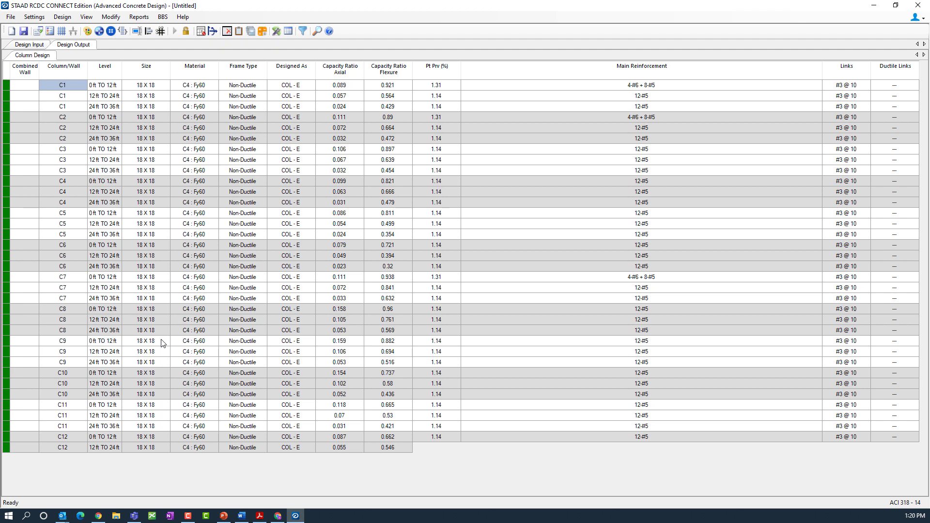
left_click(109, 20)
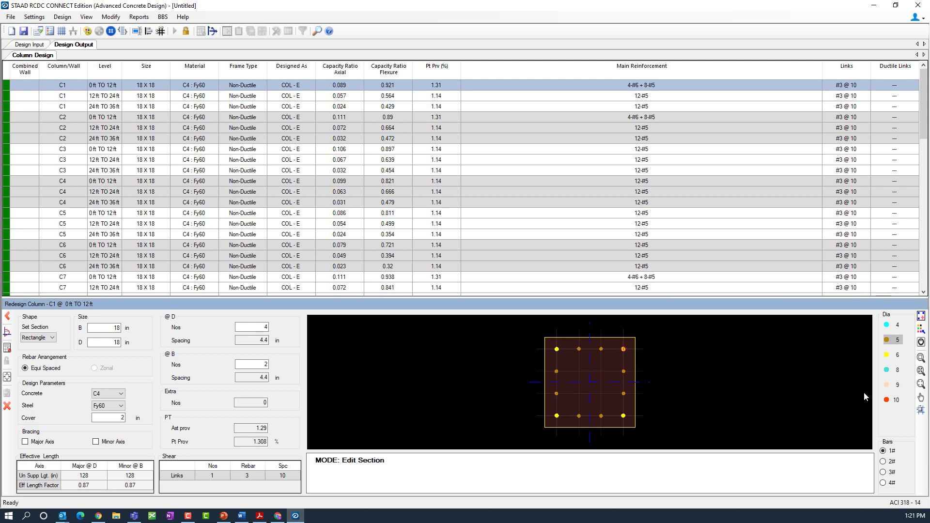
left_click(894, 354)
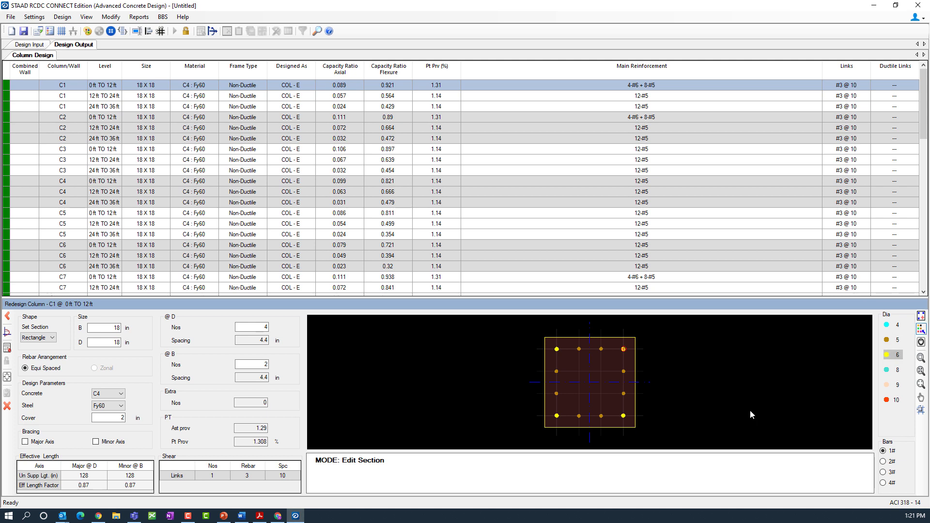
left_click(921, 330)
left_click(604, 350)
left_click(7, 349)
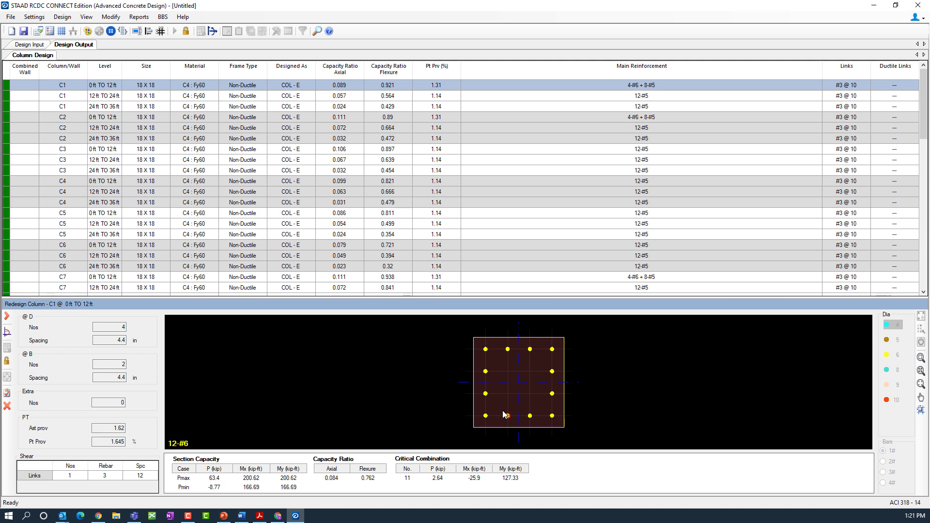
left_click(7, 395)
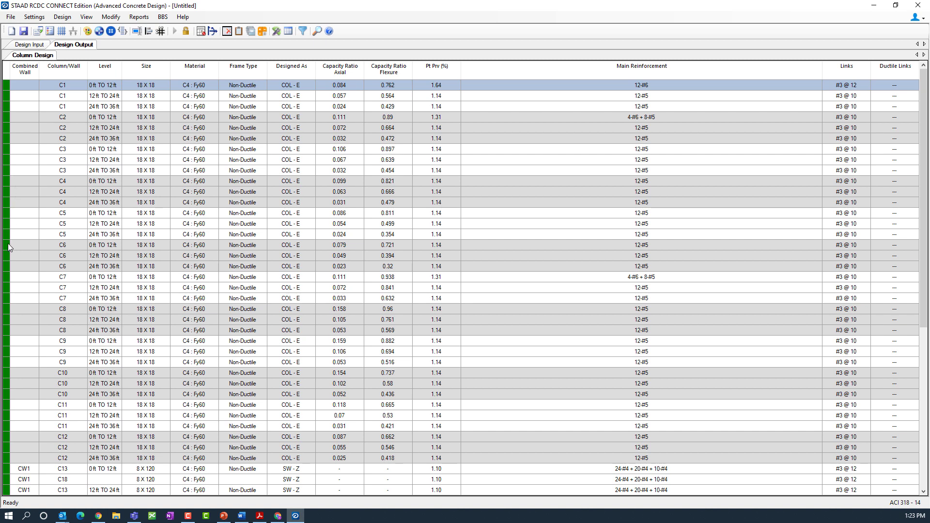
Step: Check the design results of all columns and walls, and unlock the design, deleting all design values
scroll(8, 243, "down", 8)
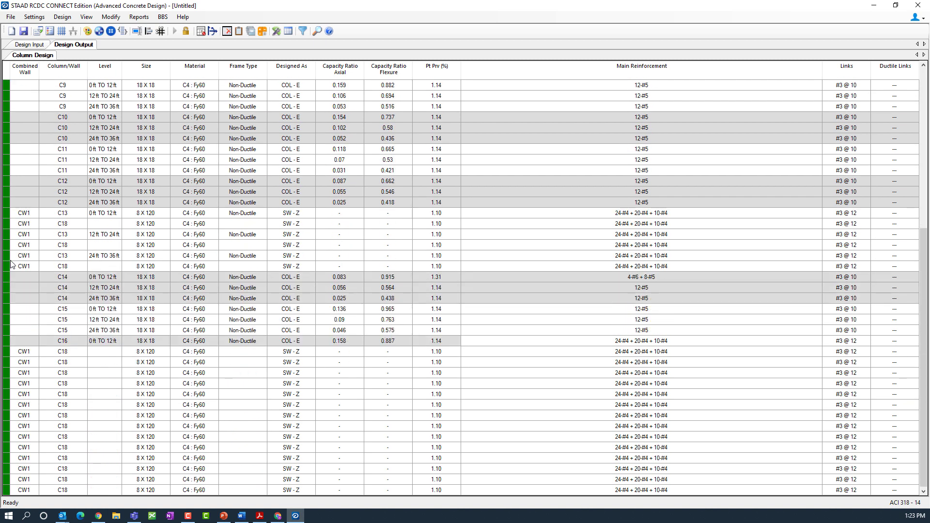
scroll(49, 324, "up", 1)
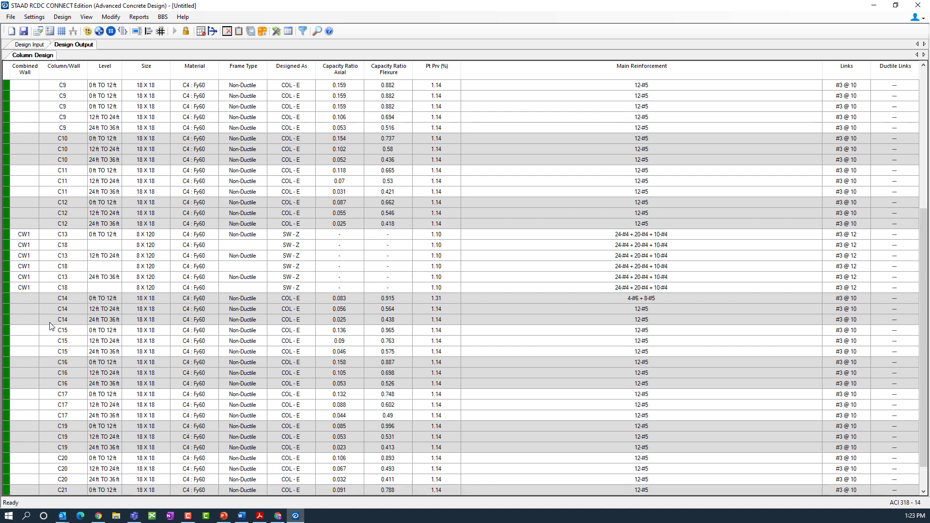
scroll(51, 325, "up", 5)
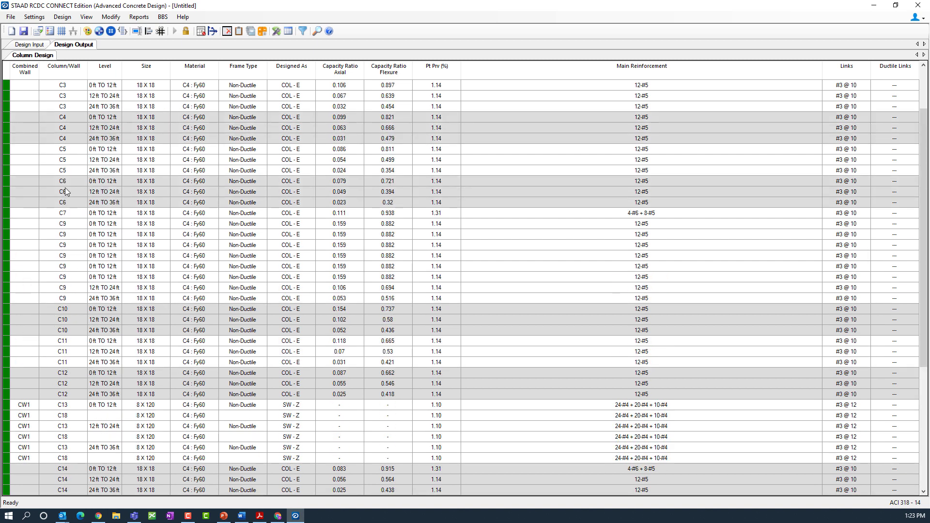
scroll(65, 188, "up", 2)
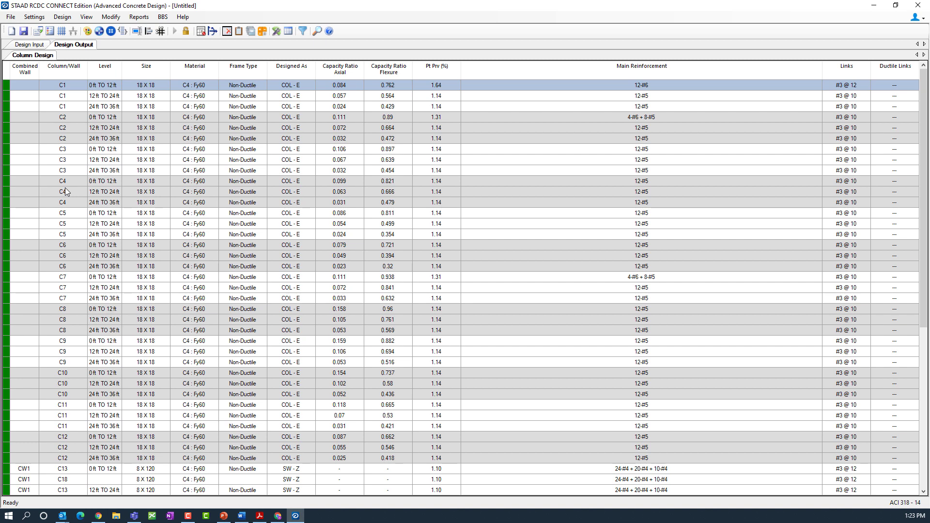
left_click(182, 31)
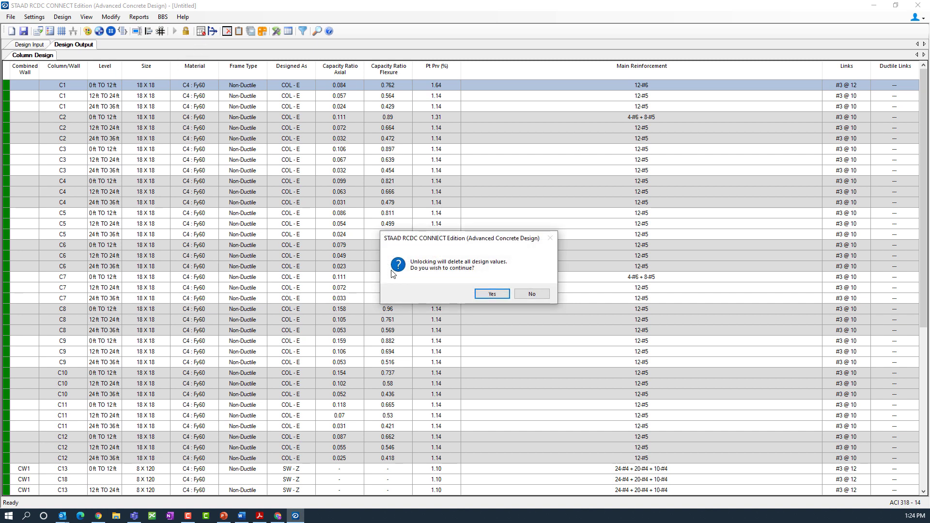
left_click(485, 293)
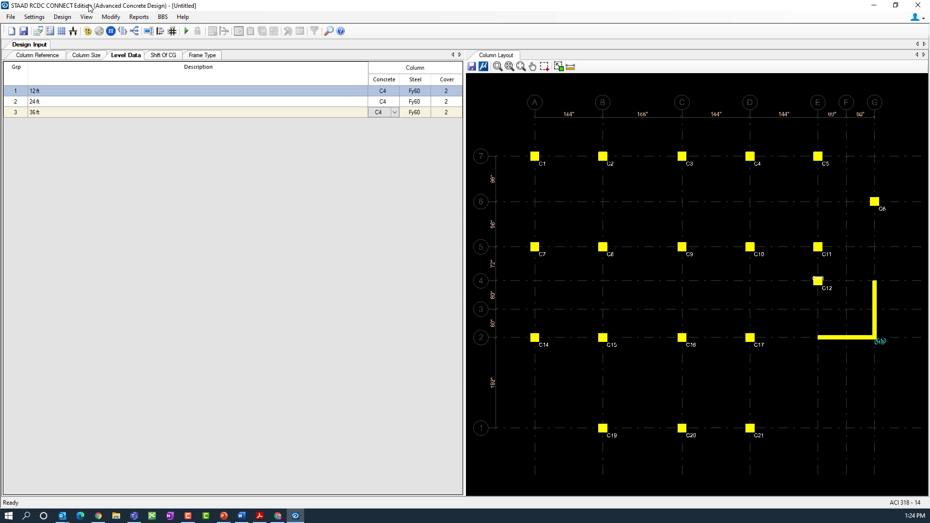
Step: Group all columns C1 to C12, C14 to C17 and C19 to C21 into one non-ductile column group
left_click(109, 17)
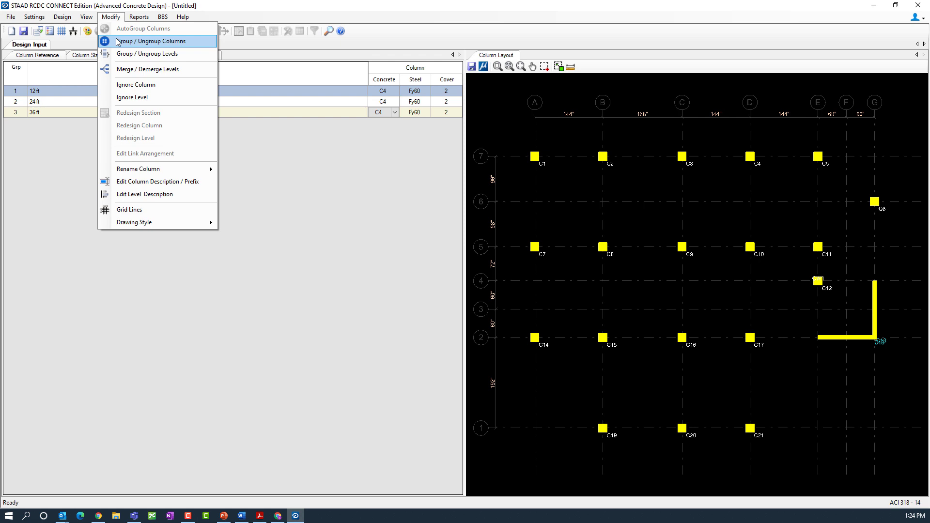
left_click(118, 41)
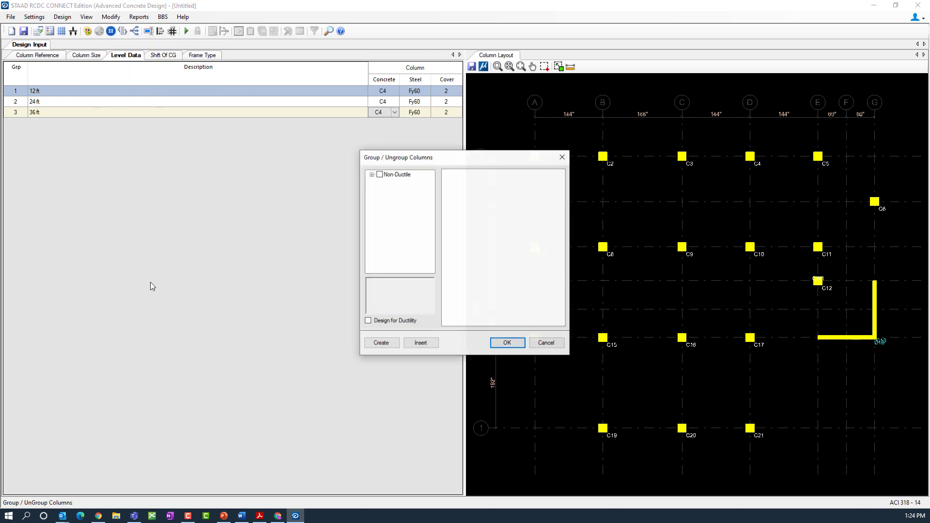
left_click(372, 175)
scroll(417, 228, "down", 3)
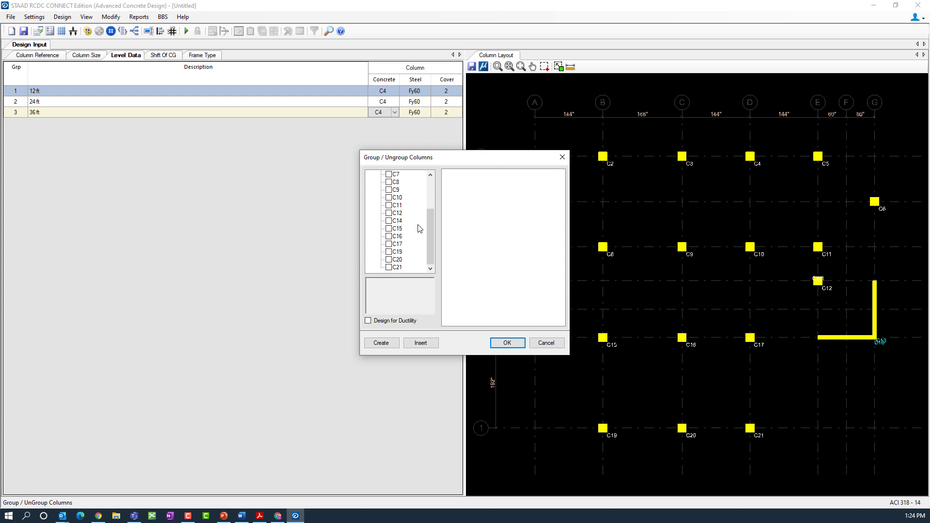
scroll(422, 247, "up", 3)
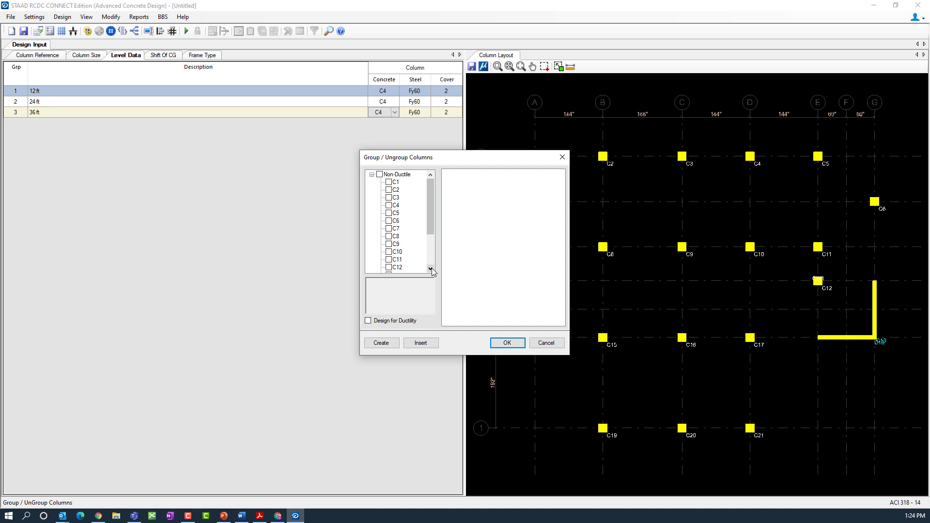
left_click(379, 175)
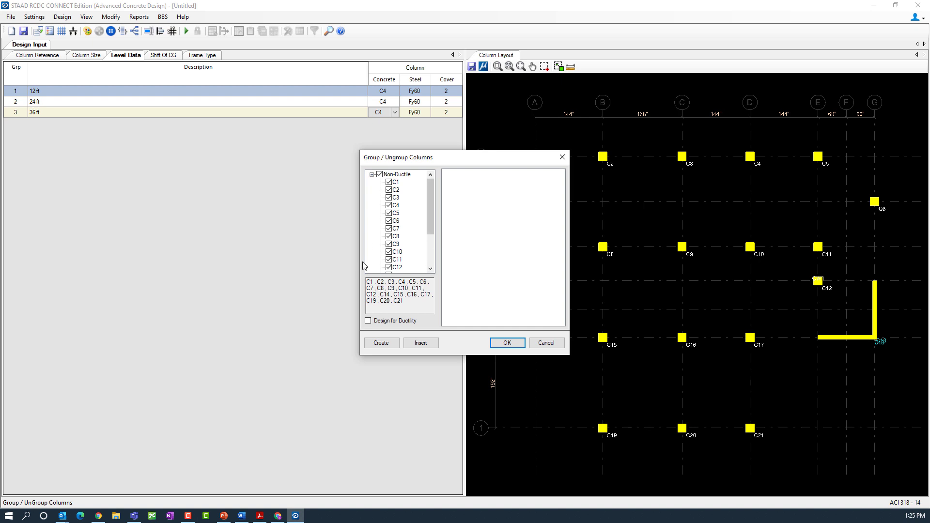
left_click(386, 346)
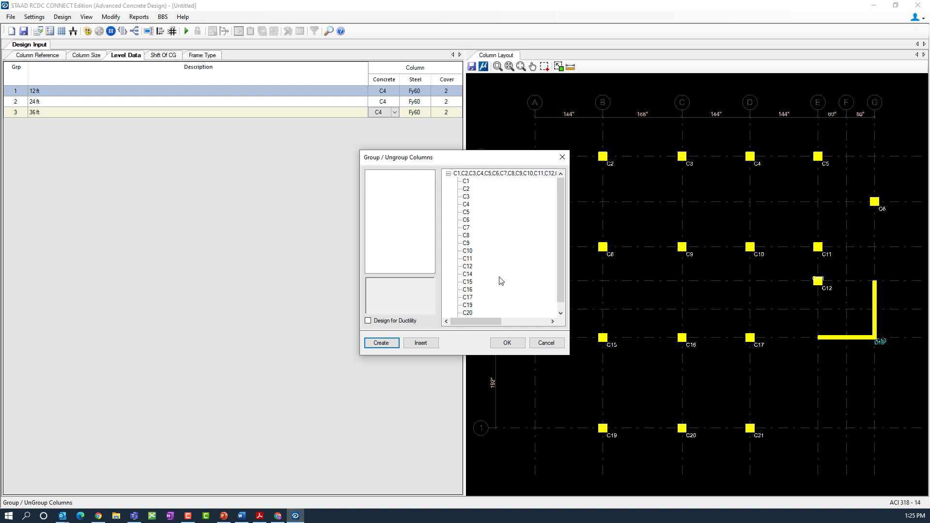
left_click(514, 343)
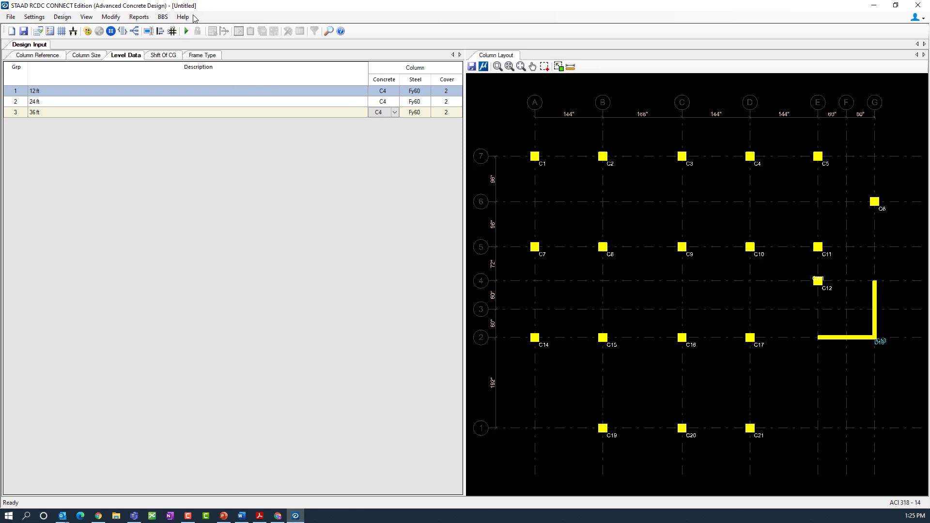
Step: Run Auto Design with the grouped columns and unlock the design again, deleting all design values
left_click(184, 33)
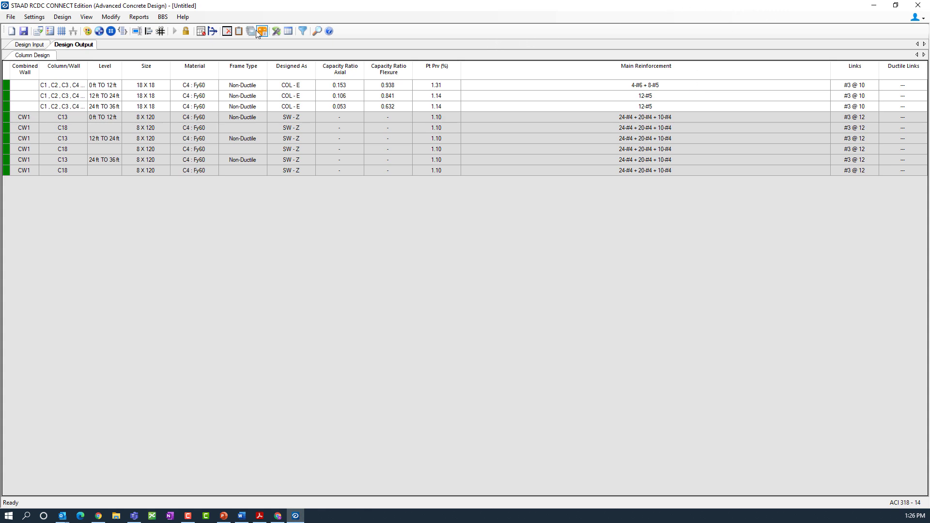
left_click(199, 31)
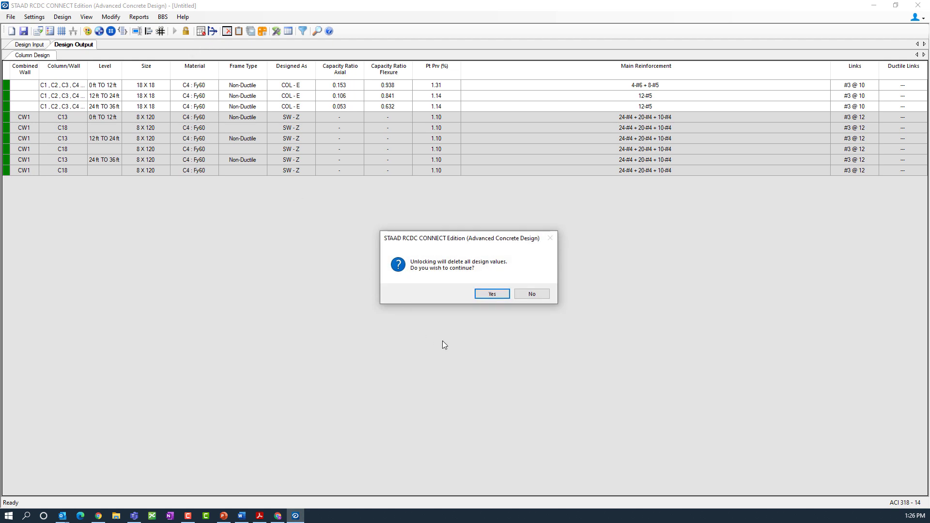
left_click(499, 297)
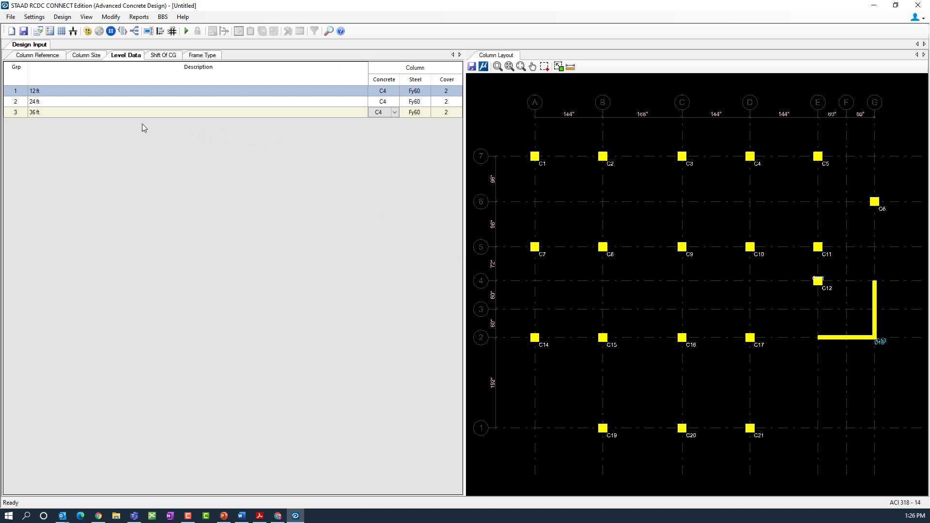
Step: Group the 12 ft, 24 ft and 36 ft levels together and run Auto Design on the columns and walls
left_click(25, 113)
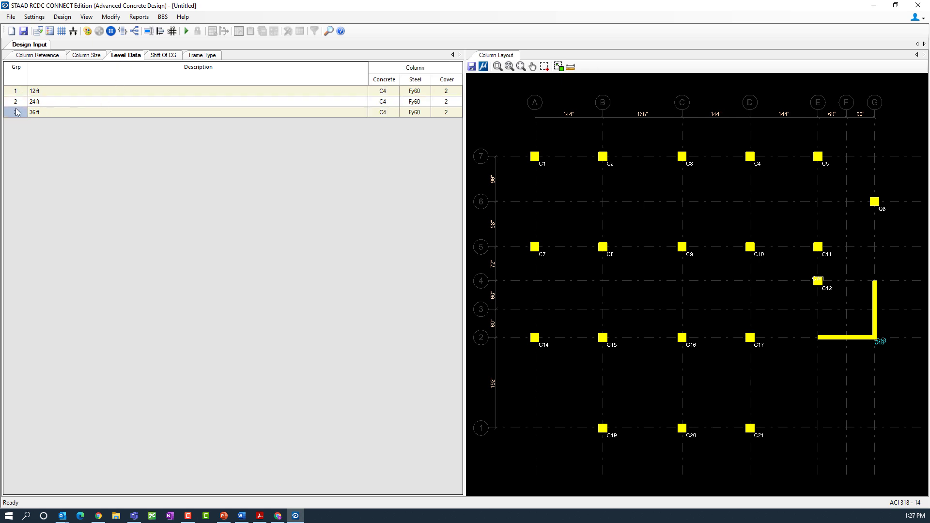
left_click_drag(18, 114, 20, 90)
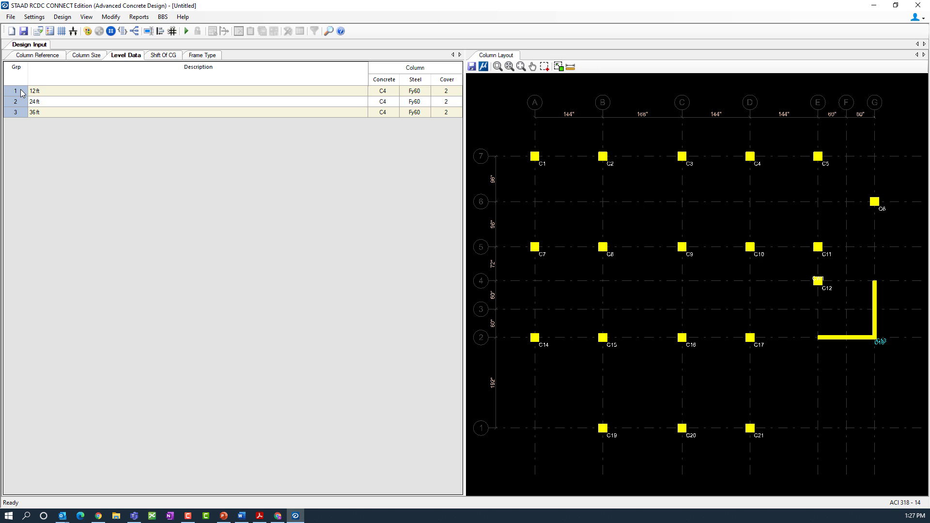
right_click(22, 93)
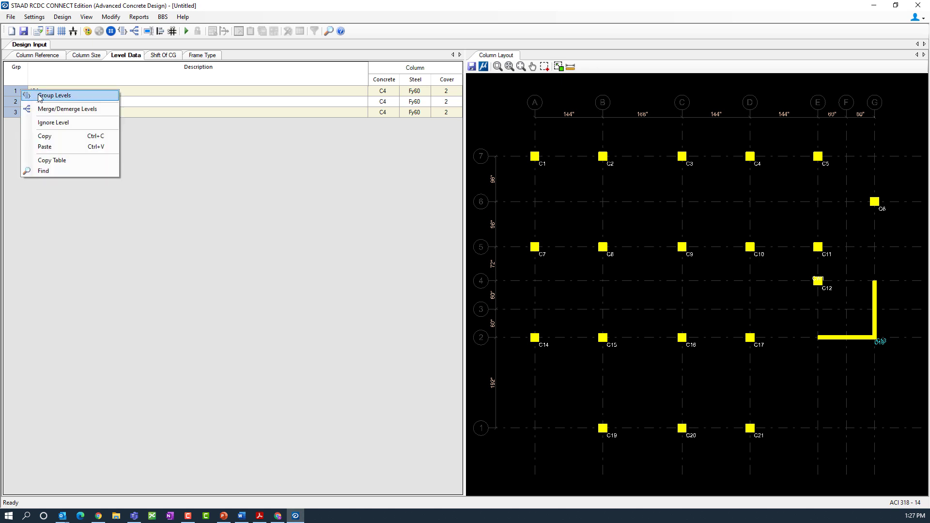
left_click(39, 97)
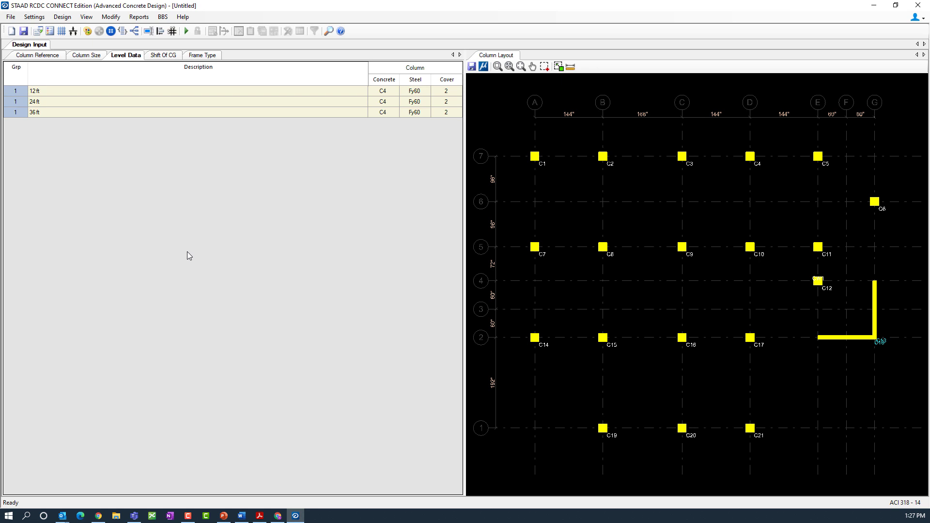
left_click(187, 30)
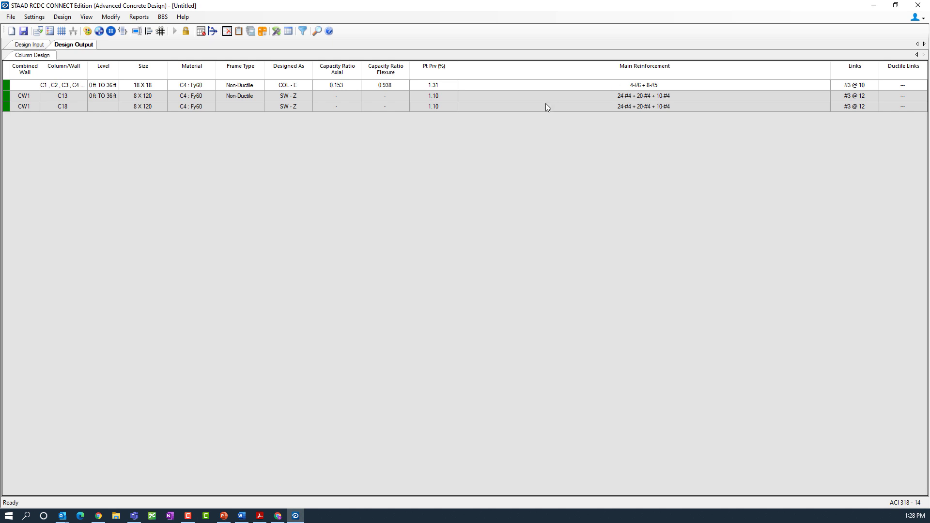
Step: Examine the level data and design output of the grouped columns, and the available reports, bar bending schedule and load viewing options
left_click(37, 44)
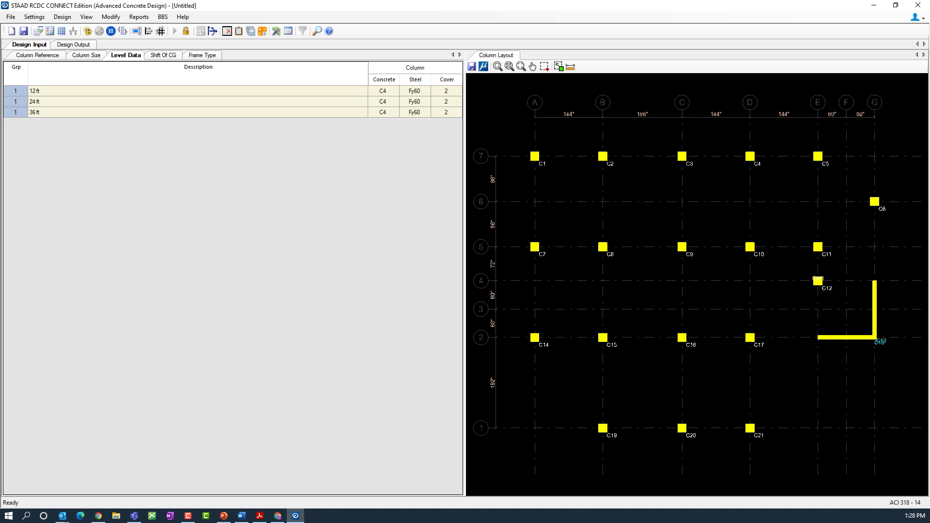
key("alt+Tab")
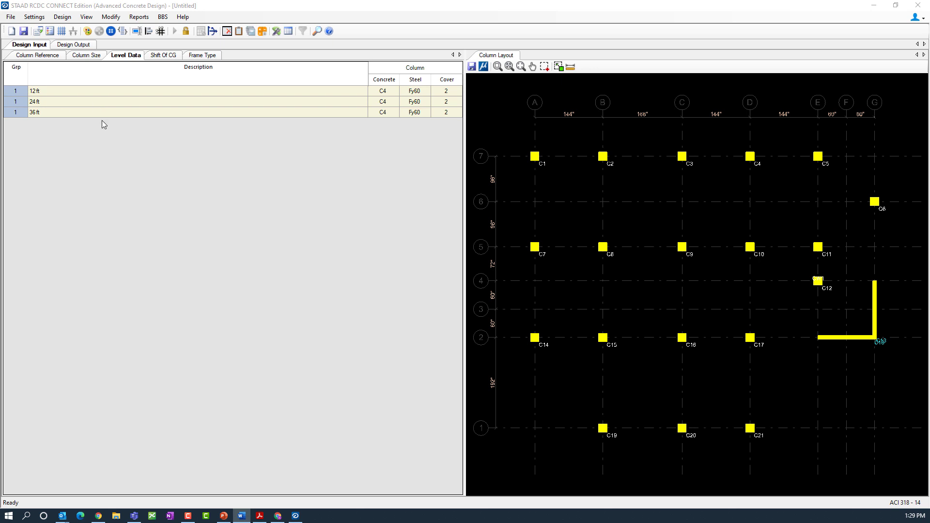
left_click(81, 45)
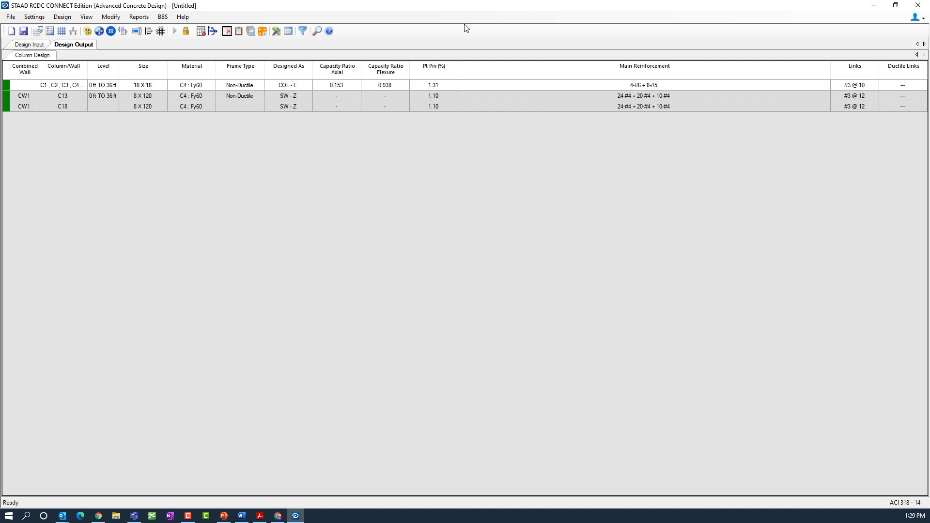
left_click(150, 18)
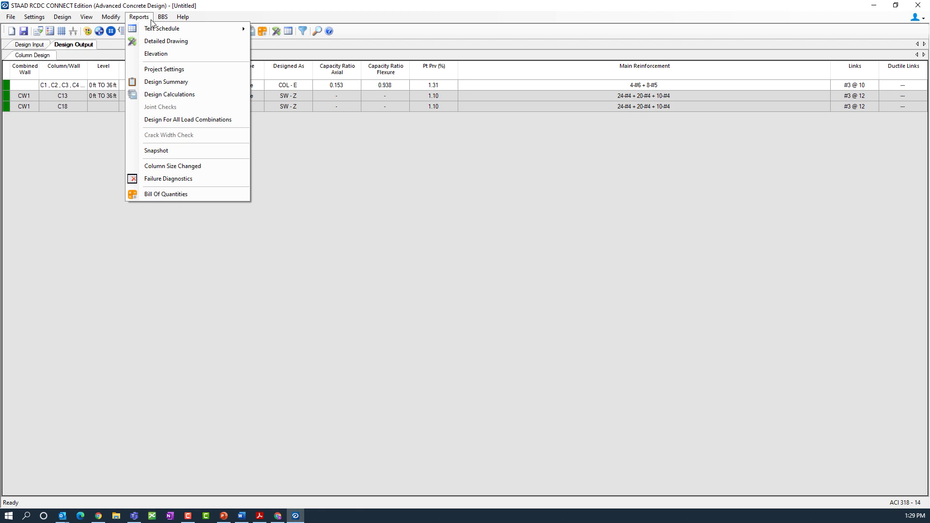
left_click(151, 54)
left_click(162, 17)
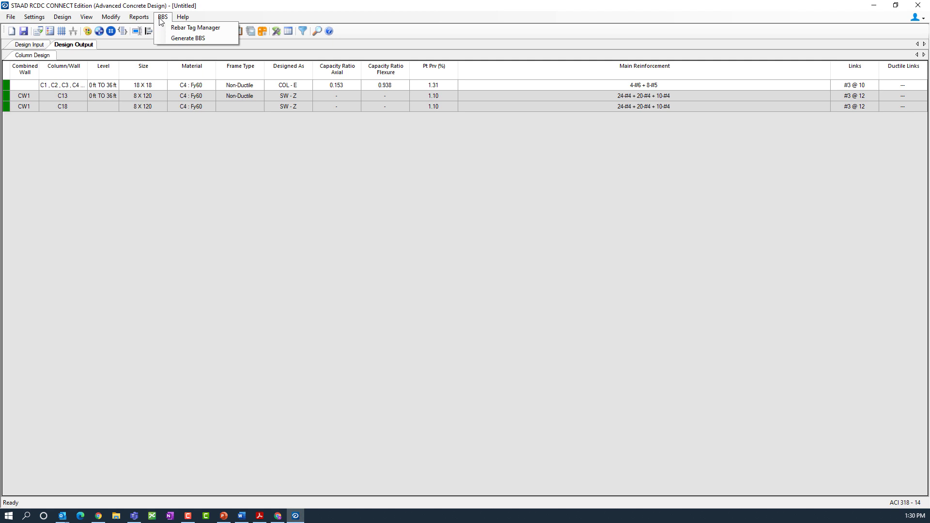
left_click(78, 6)
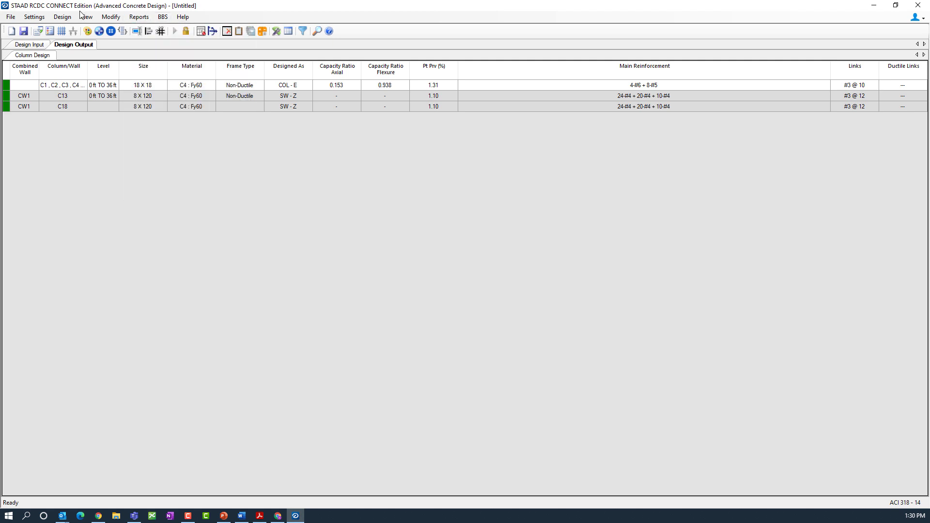
left_click(85, 18)
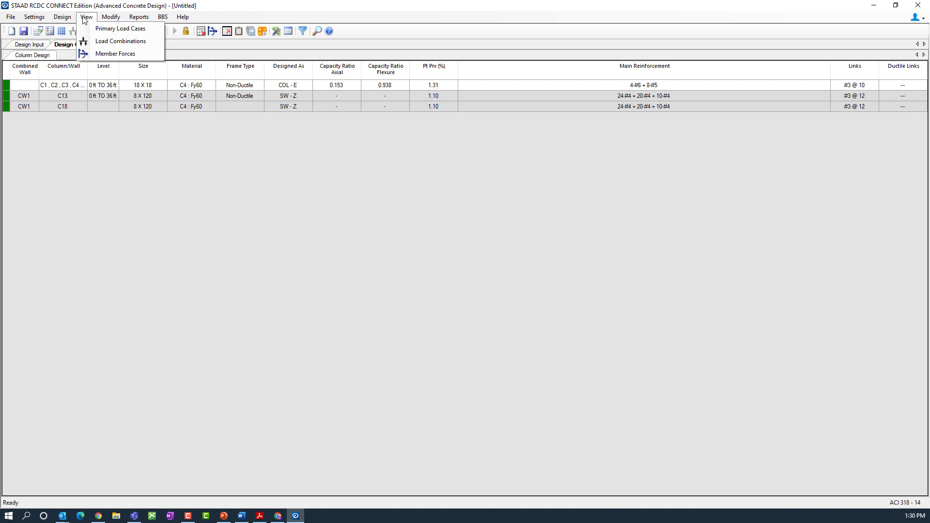
left_click(85, 17)
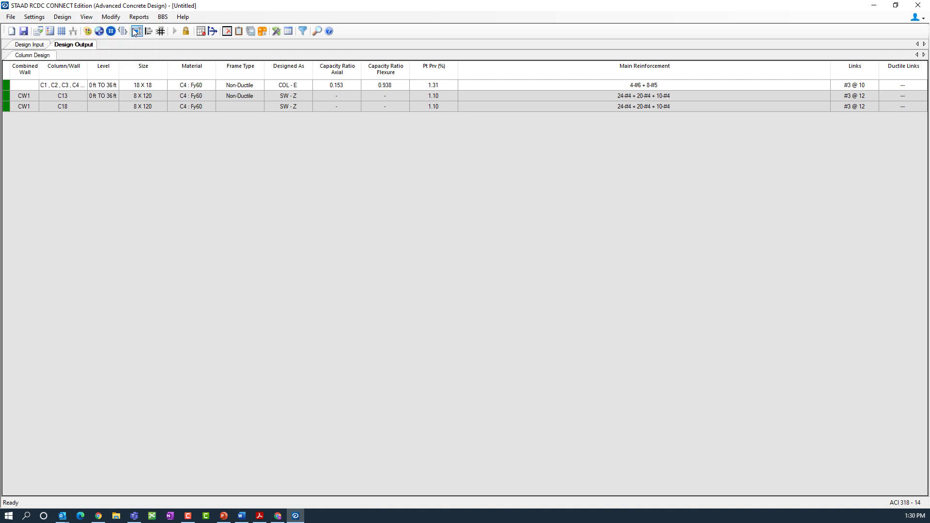
left_click(139, 18)
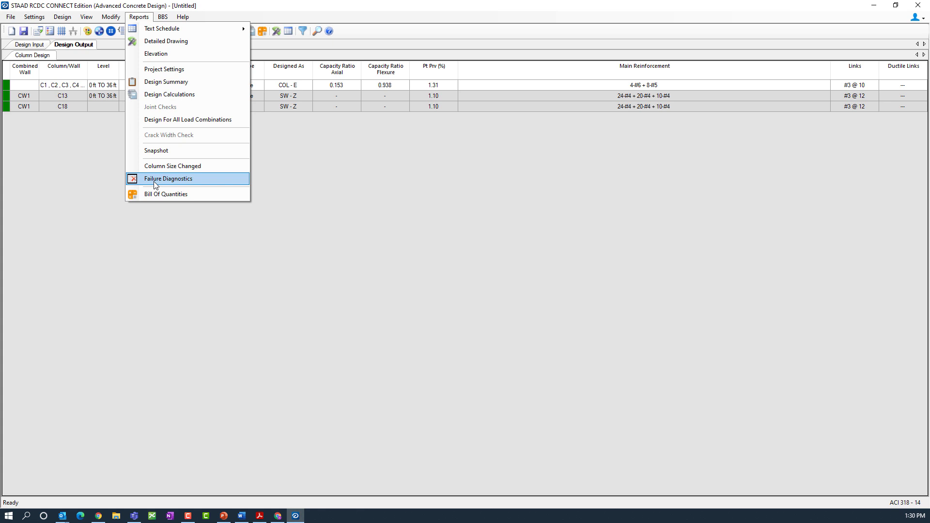
left_click(153, 278)
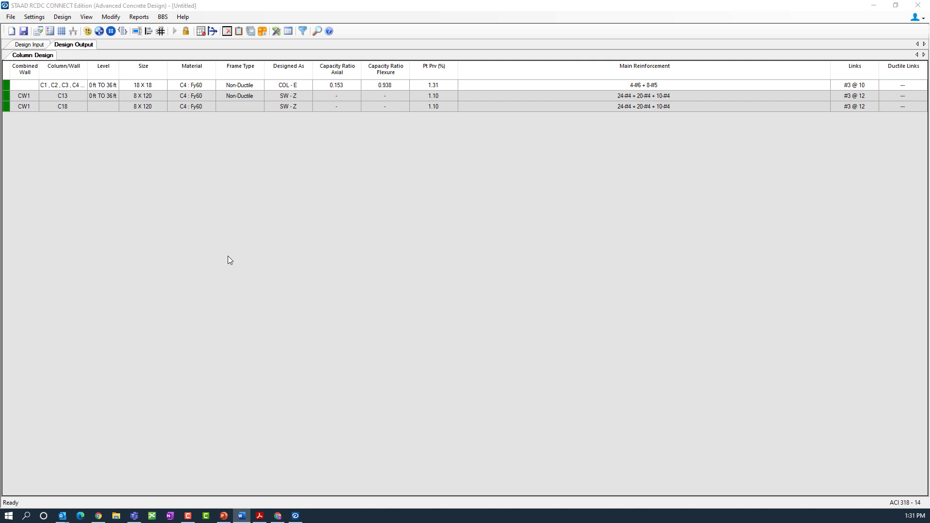
Step: Save the column design as RCDC Coffee Corner-Column-1.rcdx and exit to STAAD.Pro
left_click(10, 18)
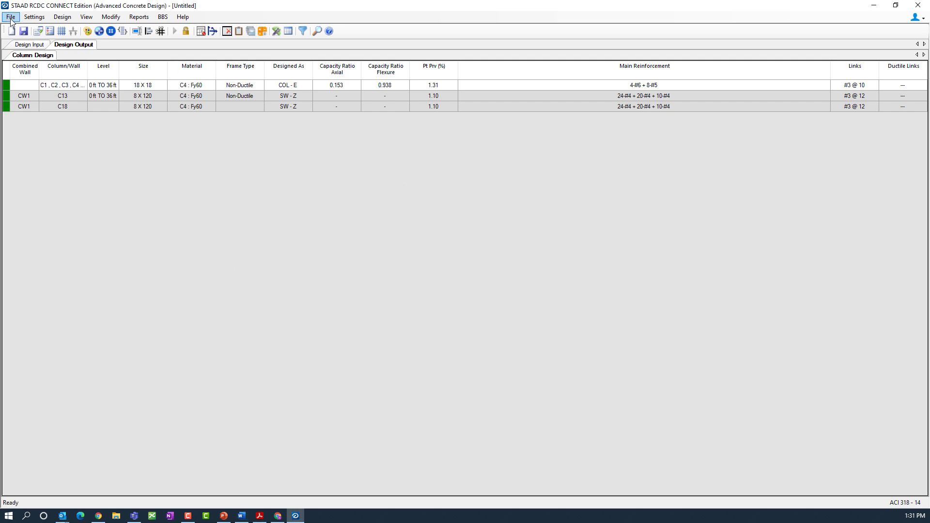
left_click(11, 18)
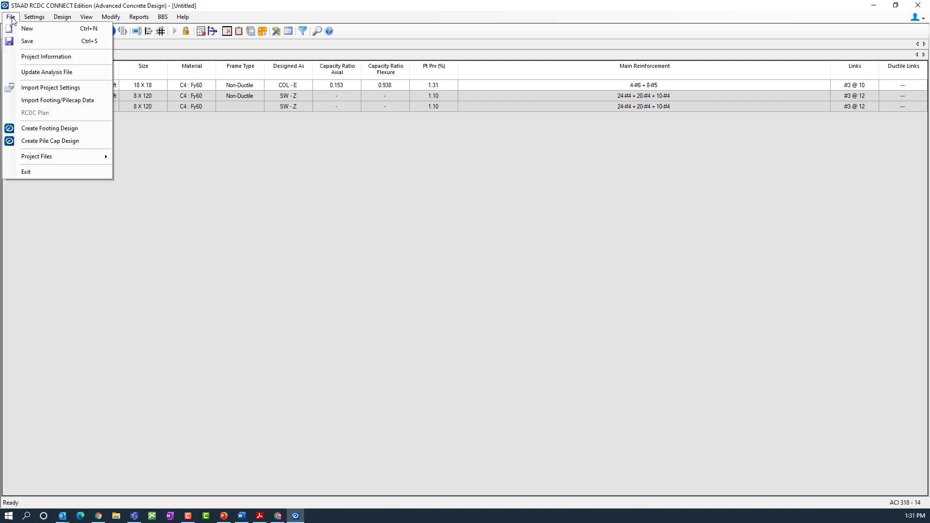
left_click(27, 41)
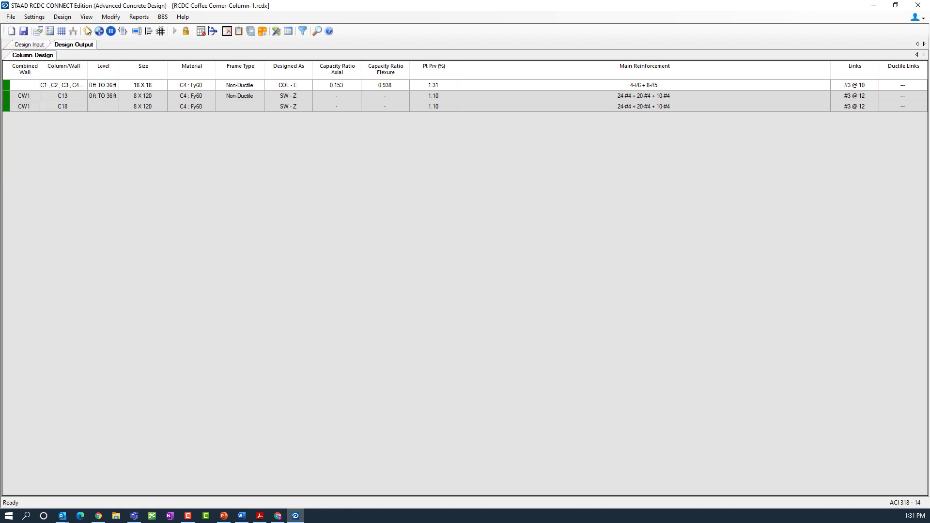
left_click(11, 17)
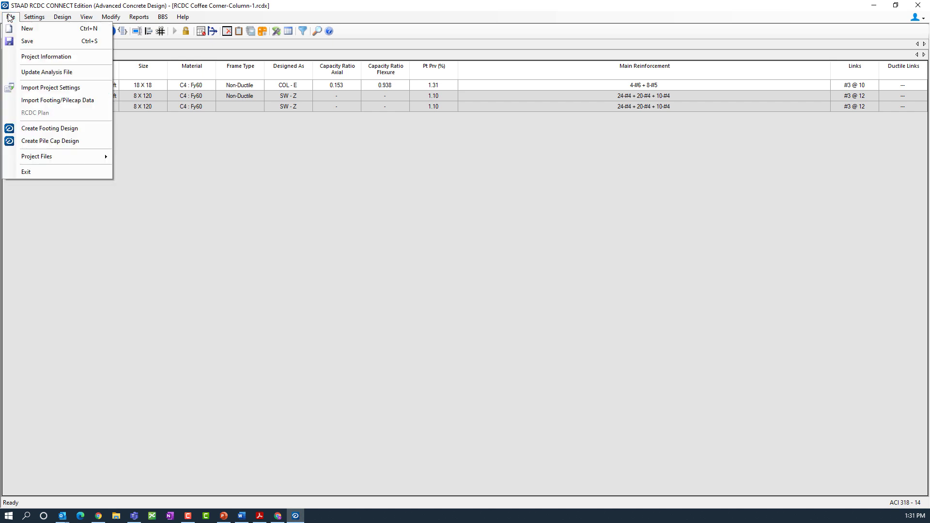
left_click(72, 173)
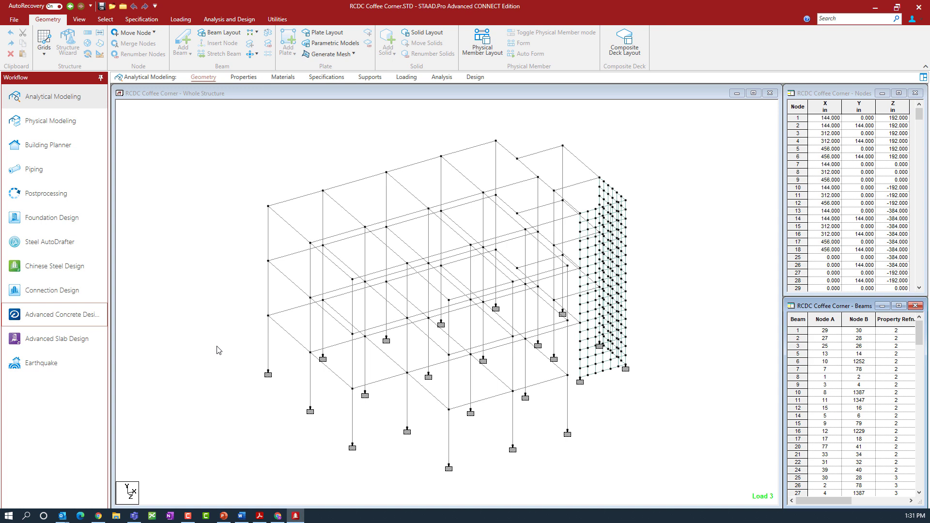
Step: Open Advanced Concrete Design and enter the project as Concrete Beams, the client as Bentley and the engineer's name
left_click(66, 317)
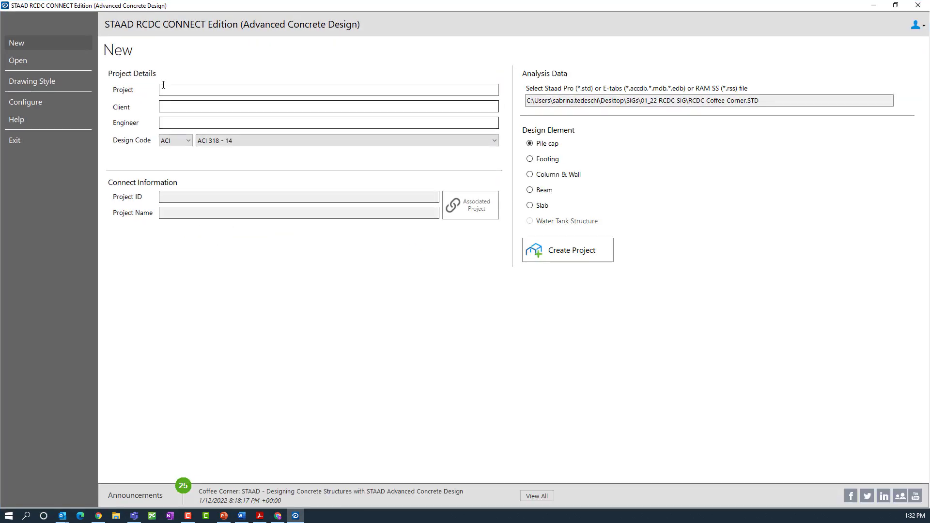
left_click(164, 87)
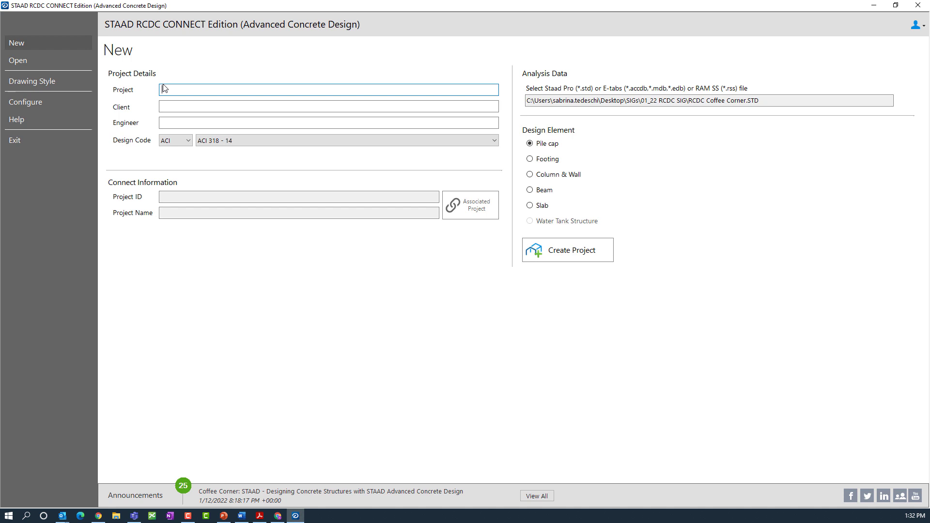
type("Concrete Beams")
left_click(165, 107)
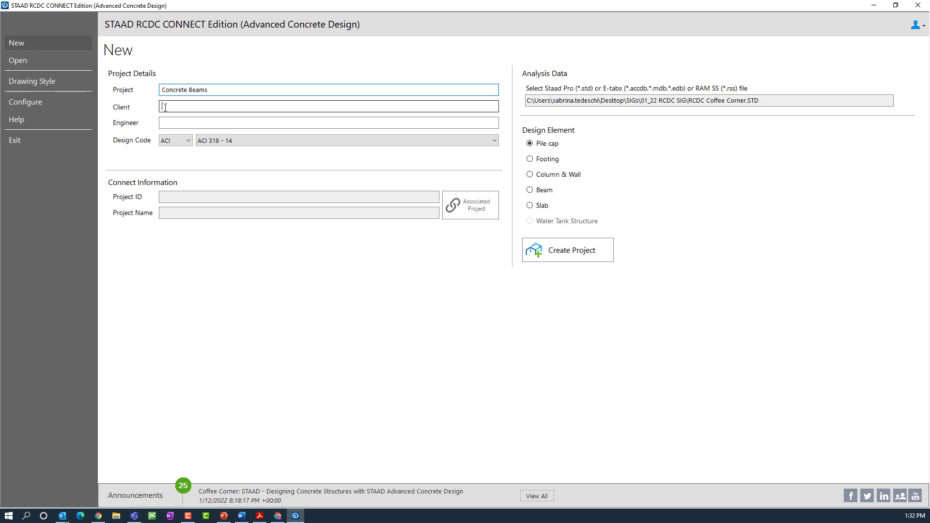
type("B")
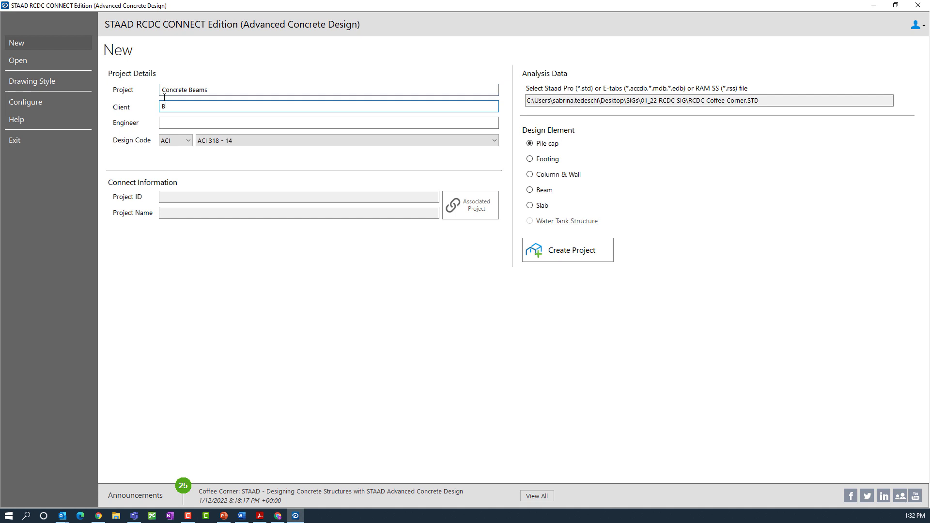
type("entley")
left_click(176, 121)
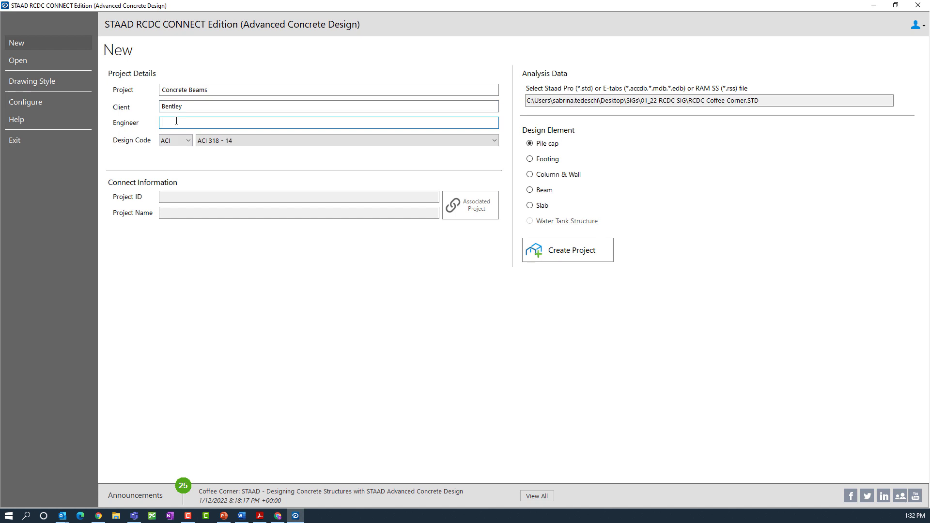
type("Sabrina")
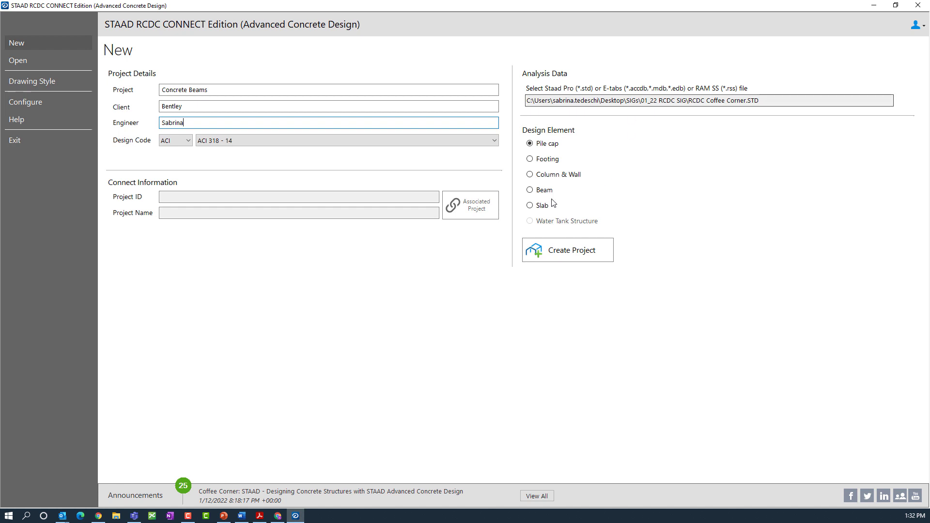
Step: Create the project for beam design with the levels 3.658 m, 7.315 m and 10.973 m
left_click(537, 191)
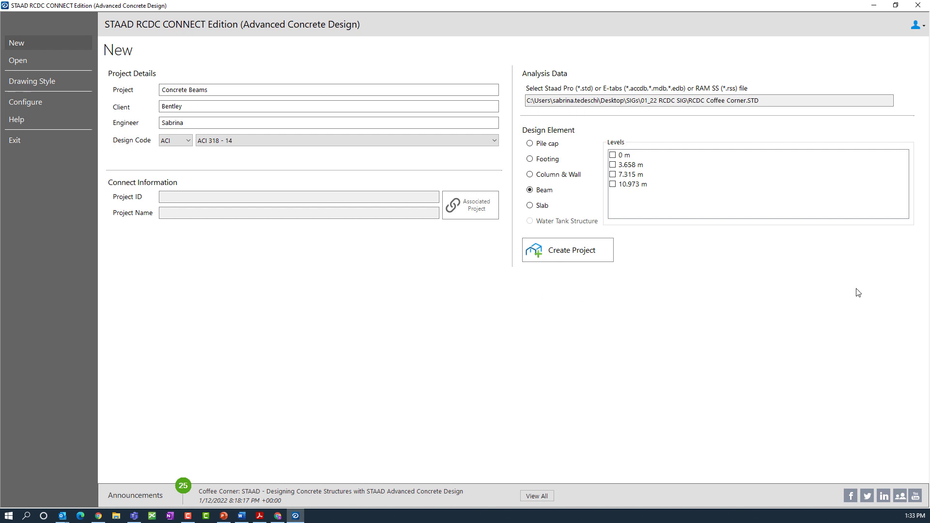
left_click(613, 165)
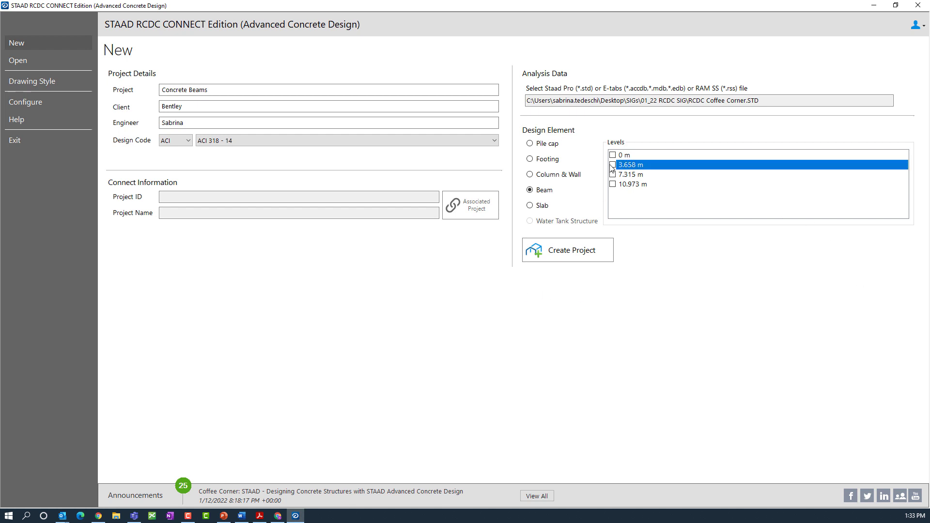
left_click(613, 174)
left_click(612, 184)
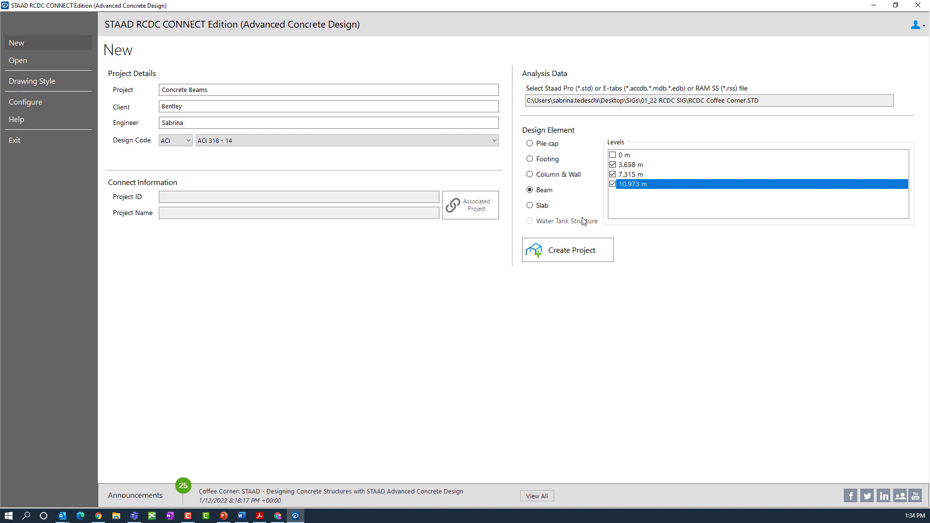
left_click(576, 252)
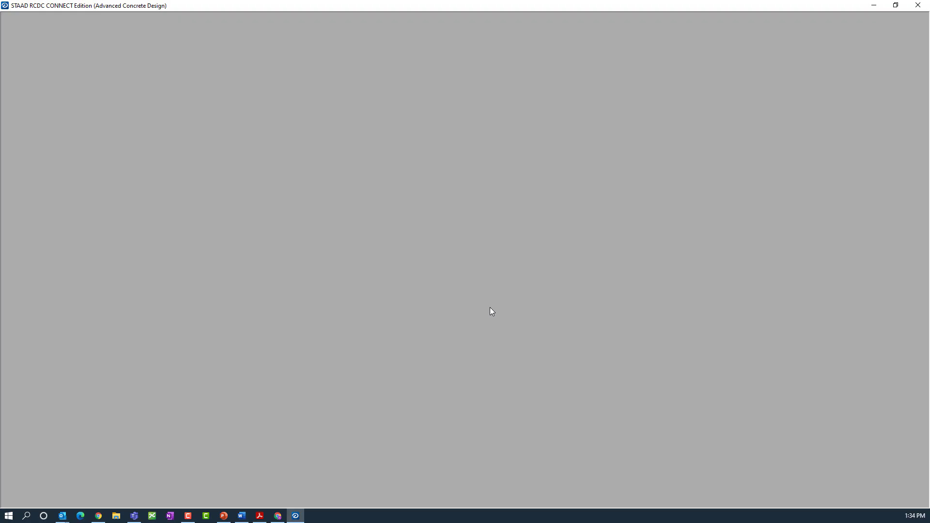
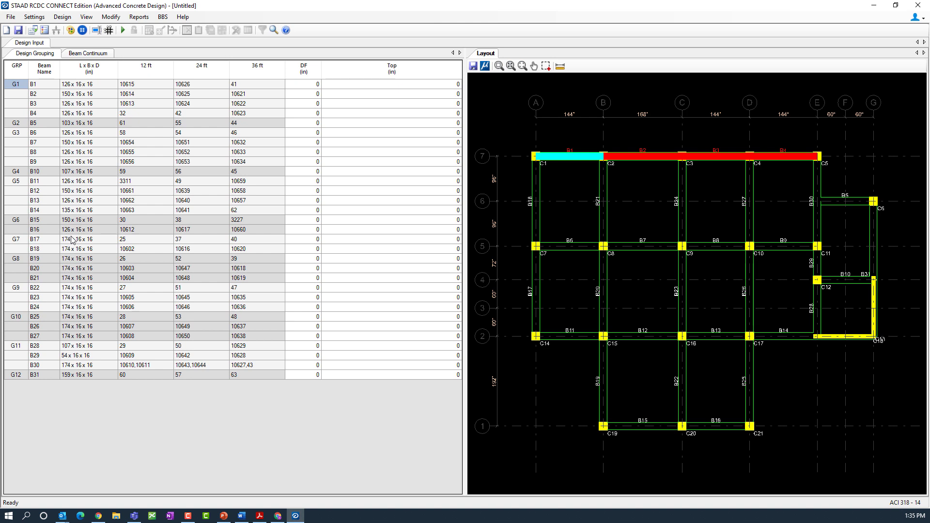
Step: Examine beams B1 to B4 of group G1 in the design grouping and the beam continuum arrangement
left_click(21, 91)
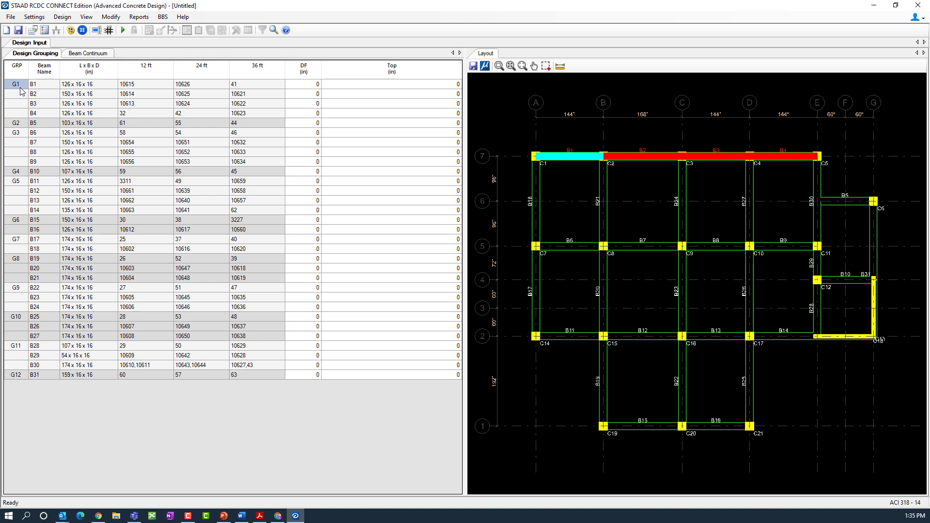
left_click(43, 85)
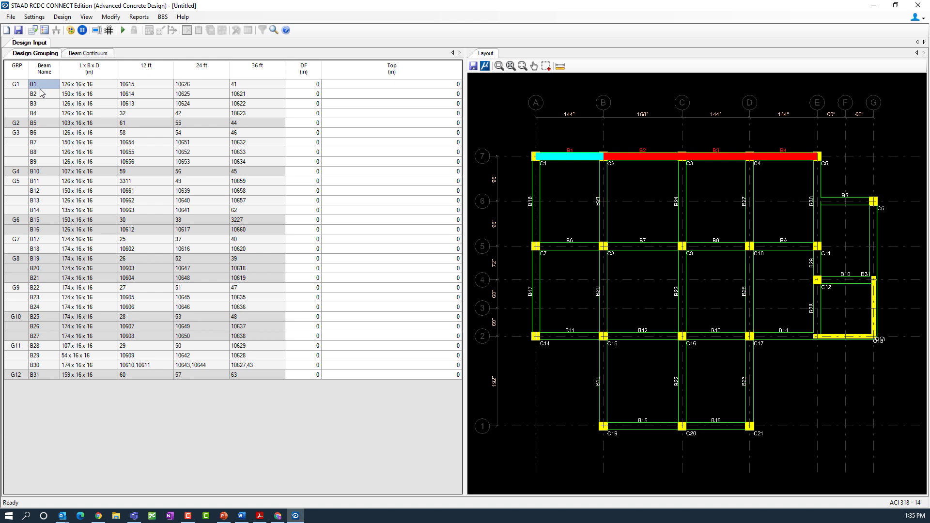
left_click(41, 95)
left_click(41, 104)
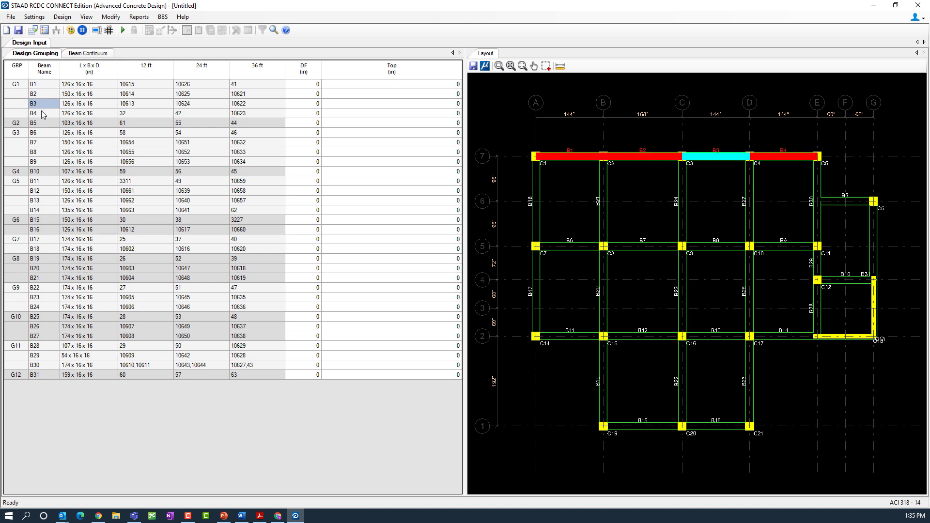
left_click(43, 114)
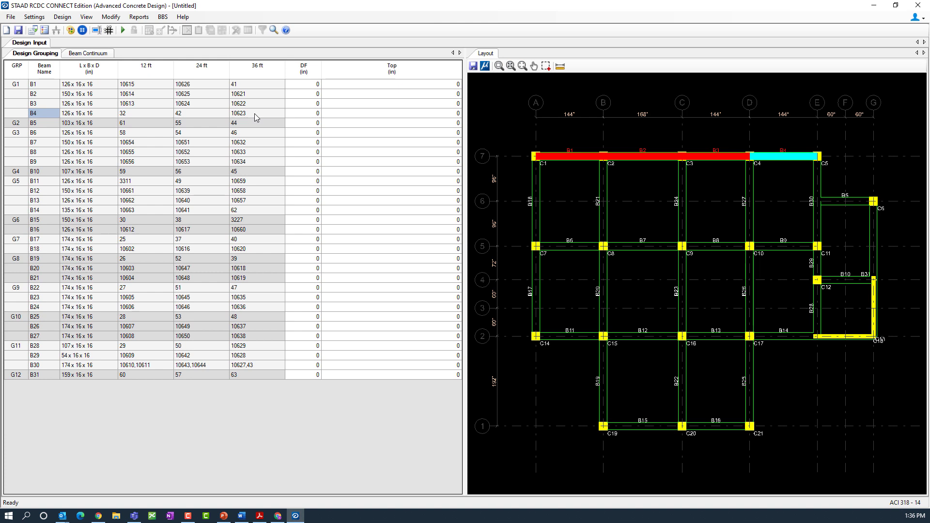
left_click(99, 55)
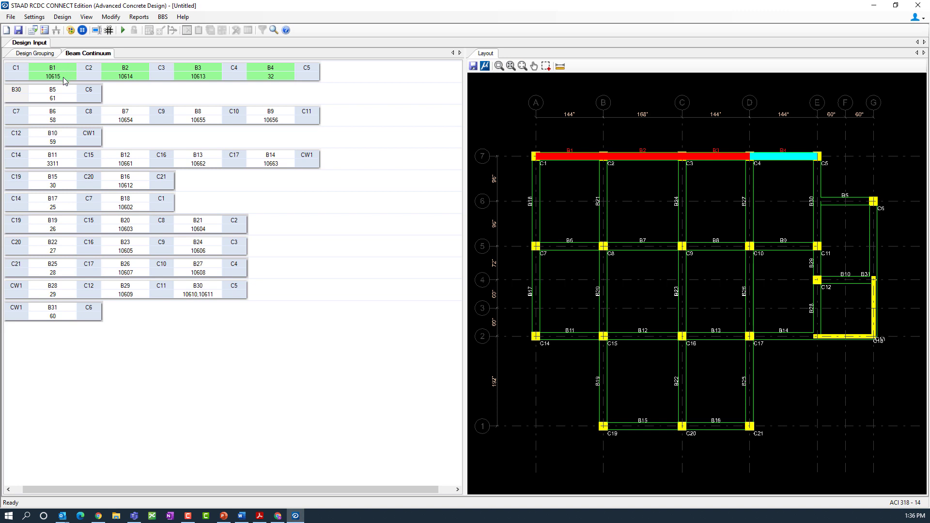
left_click(56, 54)
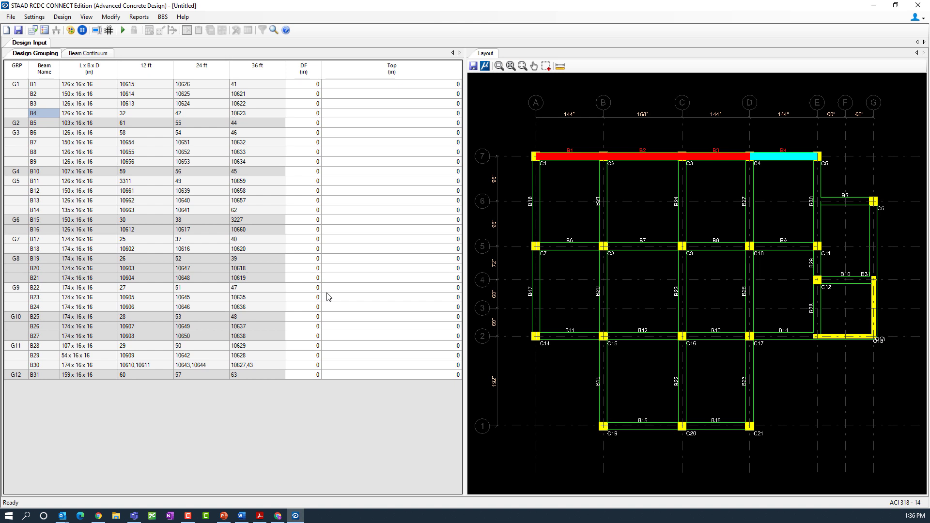
Step: Set the beams' concrete grade to C4 in the general and reinforcement settings
left_click(34, 18)
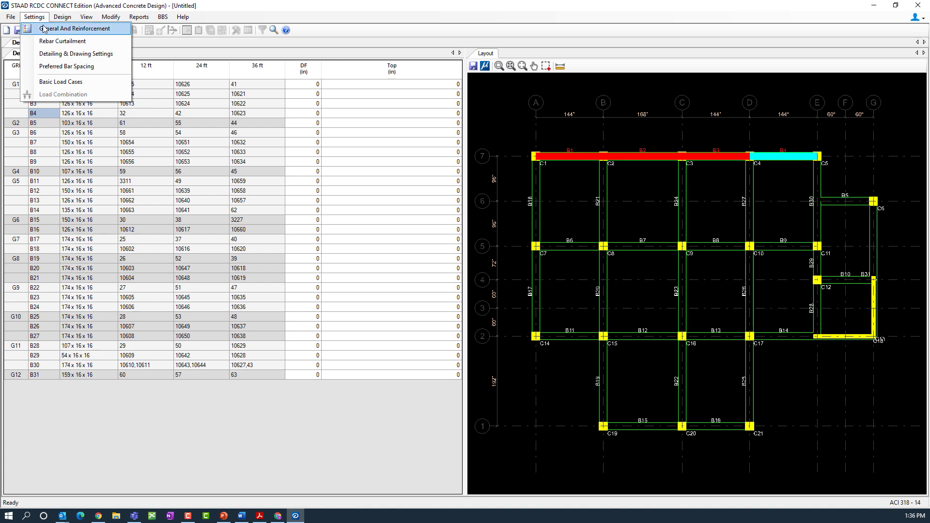
left_click(44, 28)
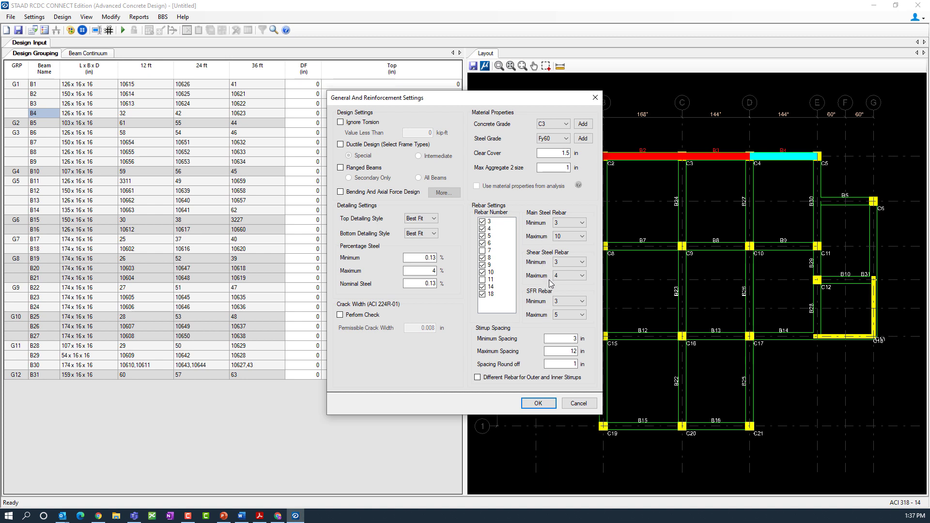
left_click(553, 124)
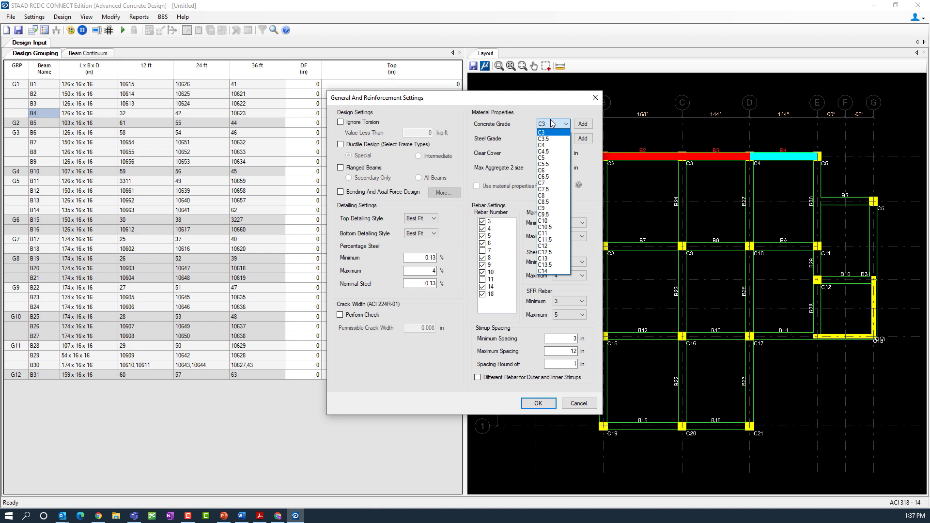
left_click(547, 145)
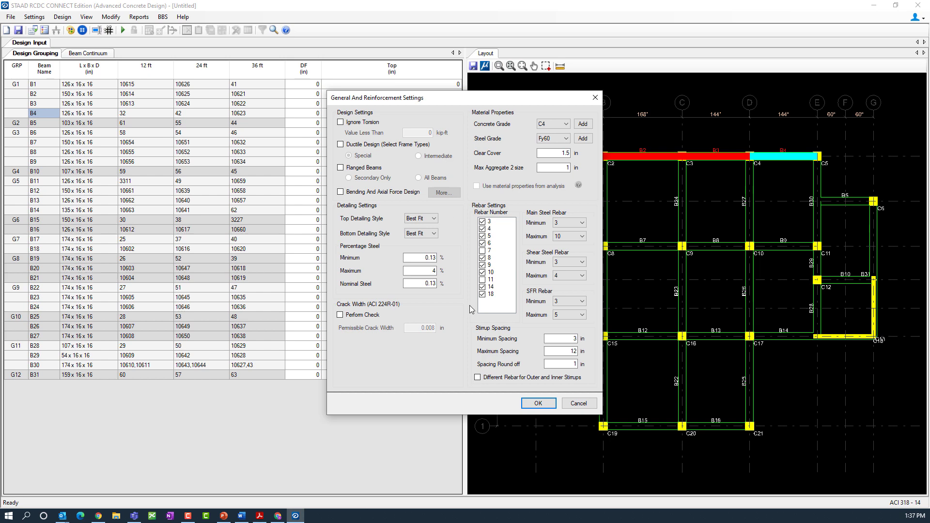
left_click(536, 403)
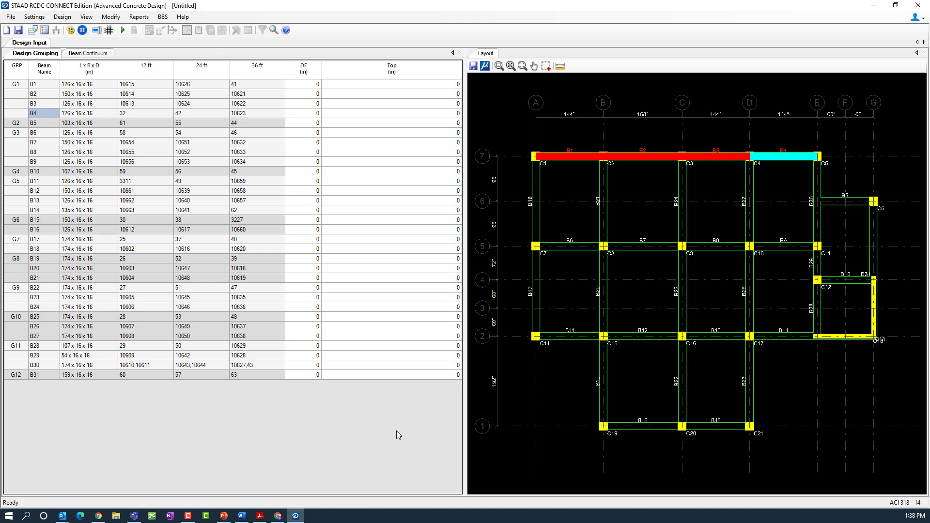
Step: In the basic load cases, assign Earthquake X to SEISMIC LOAD X and Earthquake Z to SEISMIC LOAD Z
left_click(35, 17)
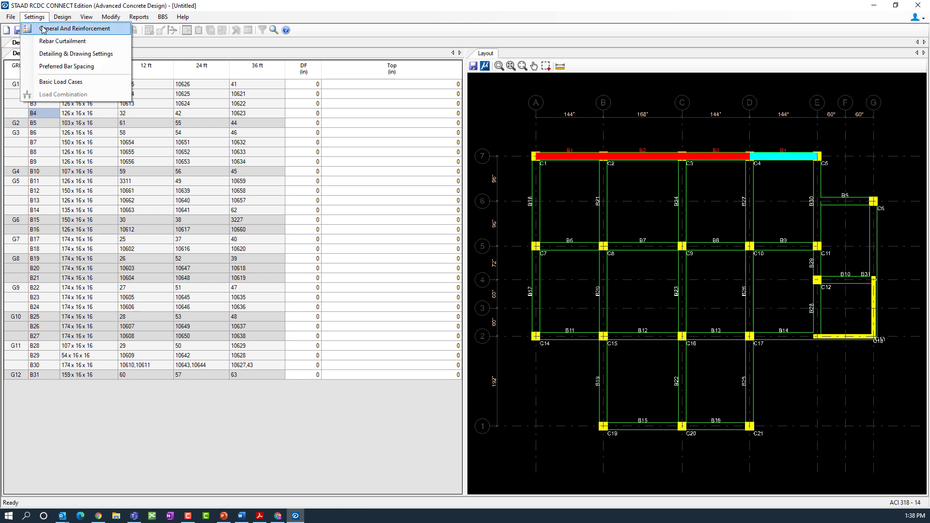
left_click(60, 82)
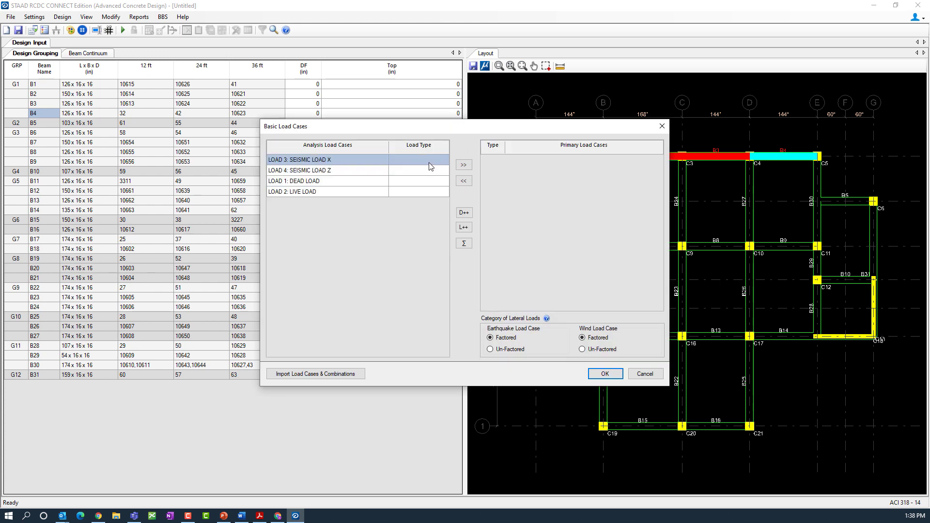
left_click(430, 163)
left_click(443, 160)
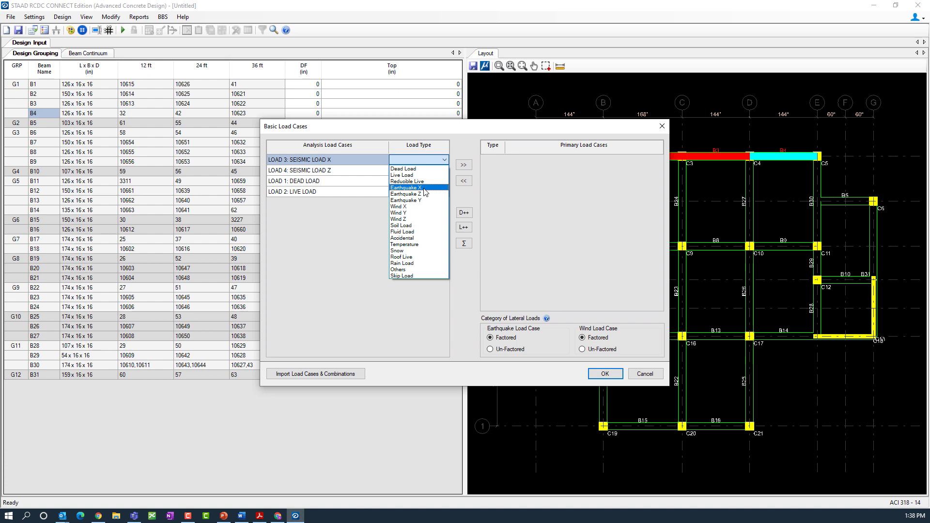
left_click(425, 192)
left_click(444, 171)
left_click(444, 170)
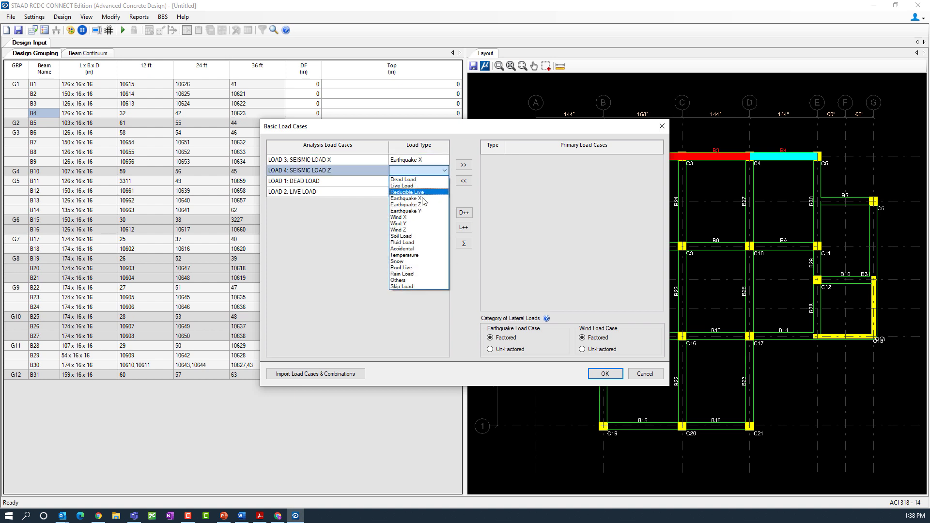
left_click(420, 204)
Step: Assign the Dead Load type to LOAD 1 and the Live Load type to LOAD 2
left_click(445, 181)
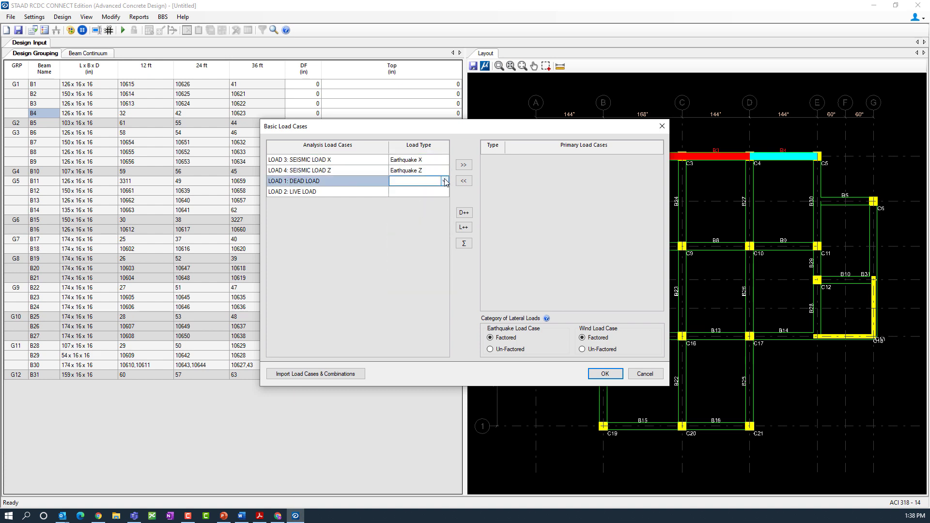
left_click(445, 182)
left_click(427, 189)
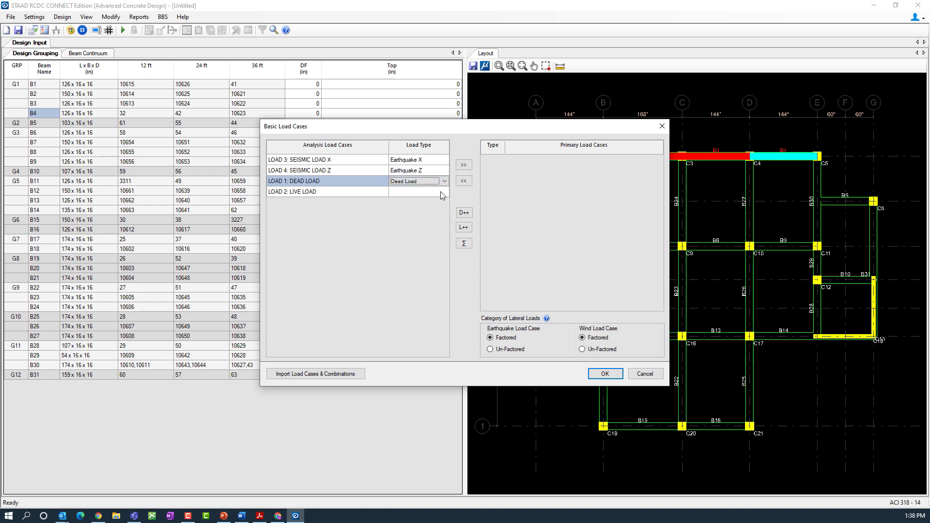
left_click(444, 192)
left_click(444, 191)
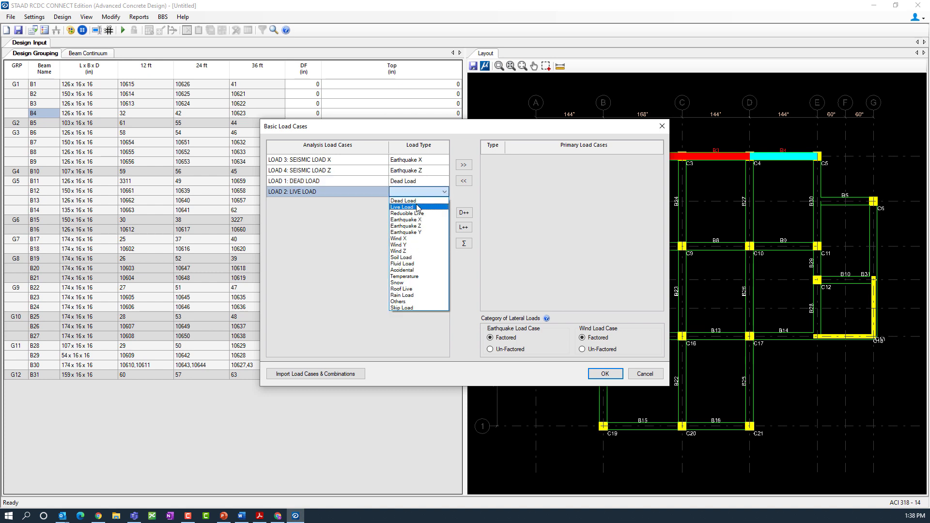
left_click(418, 208)
Step: Add all four analysis load cases to the primary load cases and accept them
left_click_drag(376, 160, 368, 197)
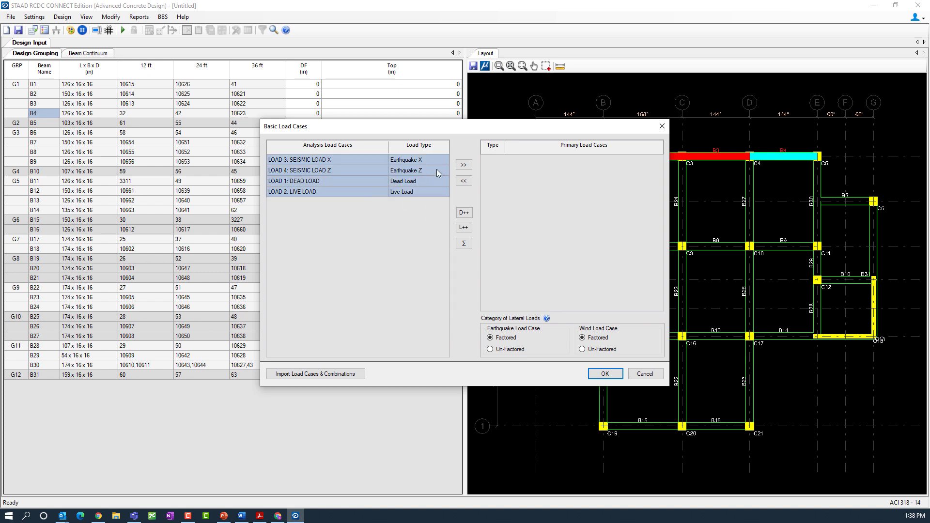
left_click(464, 165)
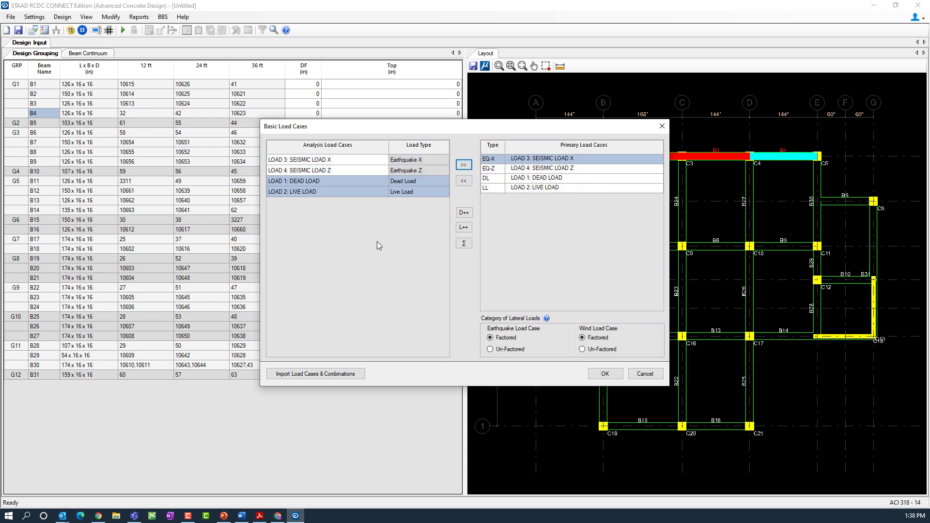
left_click(600, 374)
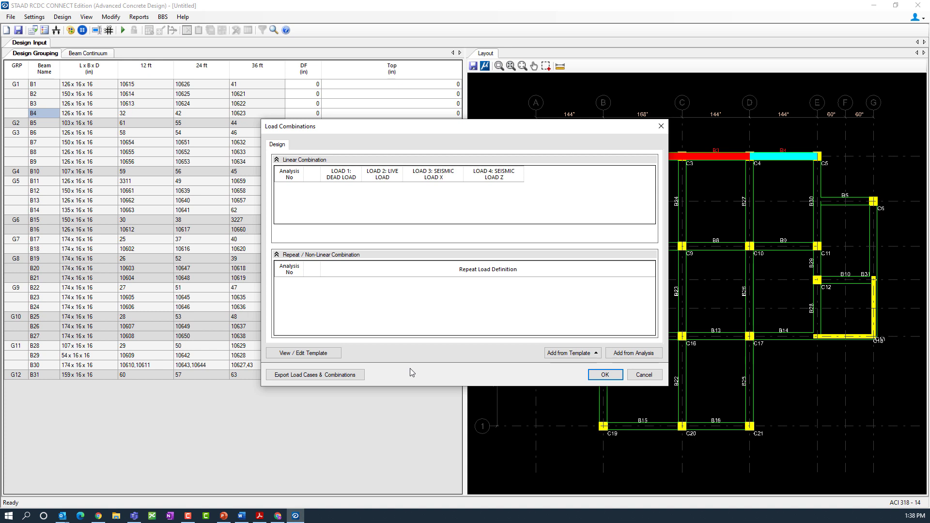
Step: Add the load combinations from the analysis and include the repeat combinations 1001 to 1013 in the design
left_click(634, 353)
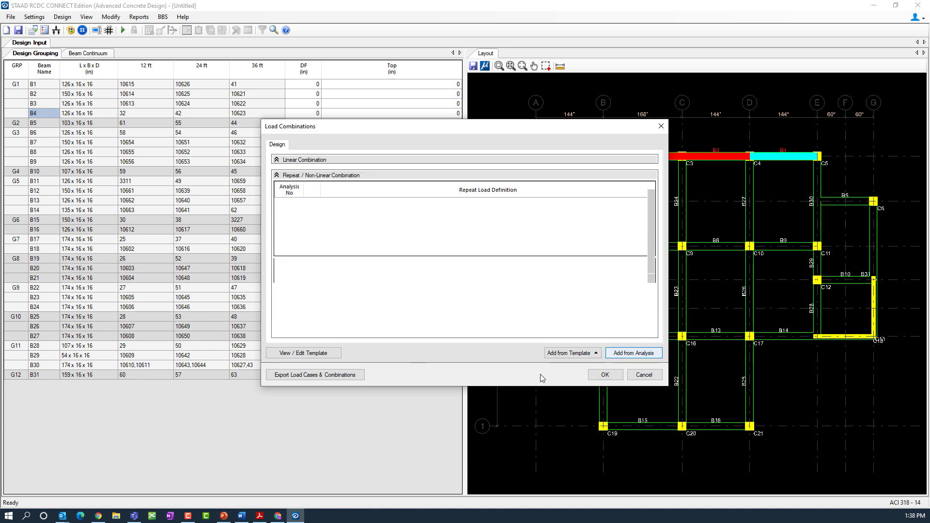
left_click(311, 245)
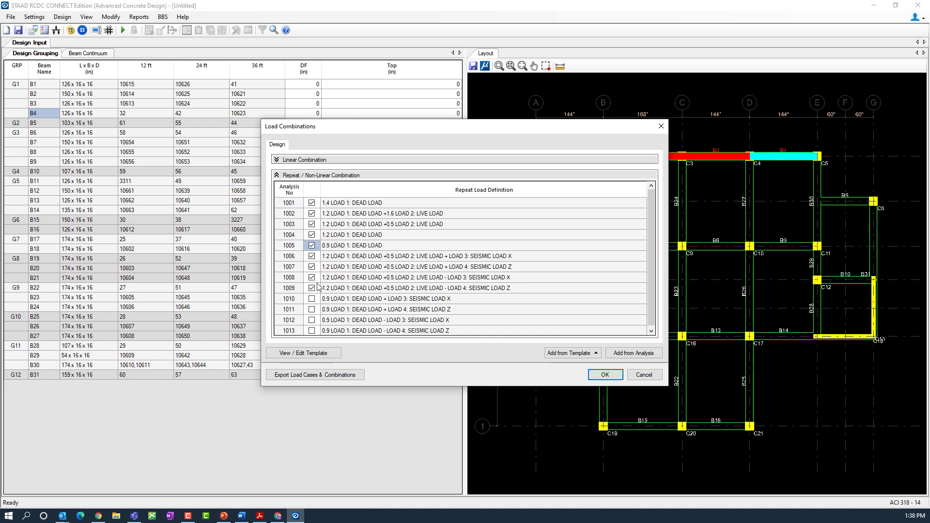
left_click(312, 299)
left_click(312, 320)
left_click(312, 309)
left_click(311, 330)
left_click(312, 330)
left_click(605, 375)
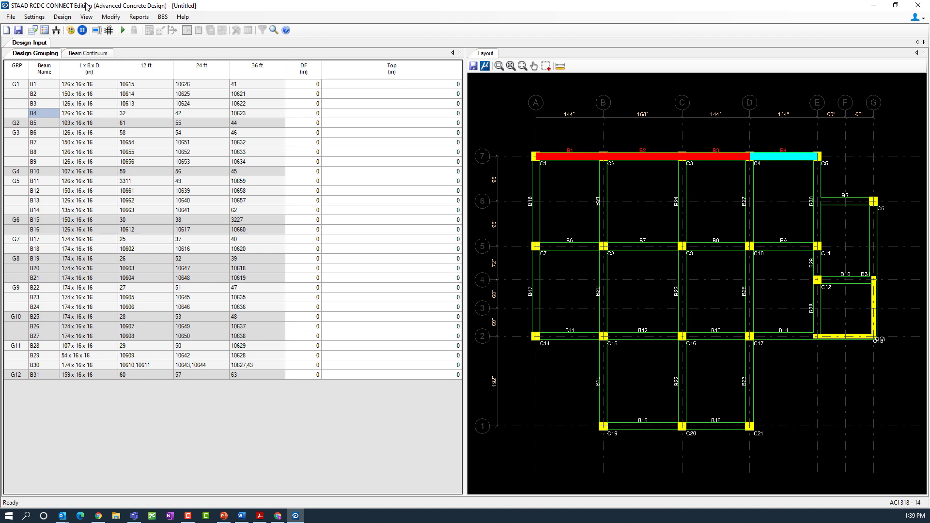
Step: Run the beam design and open the reinforcement details of group G1 to review its top, bottom and shear steel
left_click(124, 32)
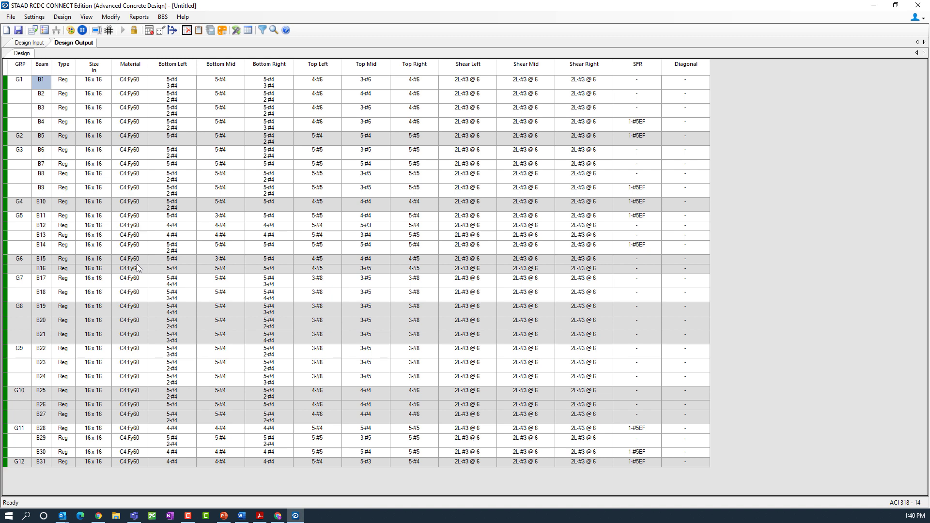
left_click(24, 84)
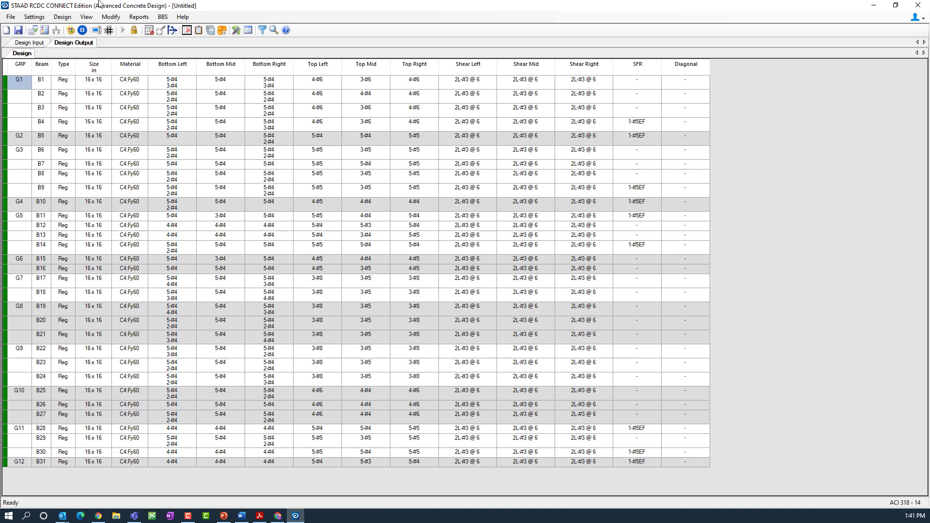
left_click(106, 20)
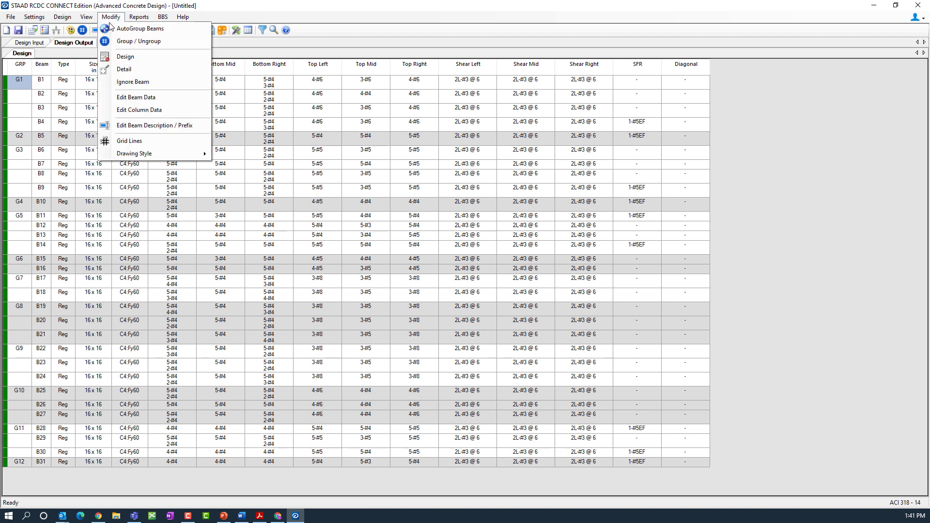
left_click(121, 69)
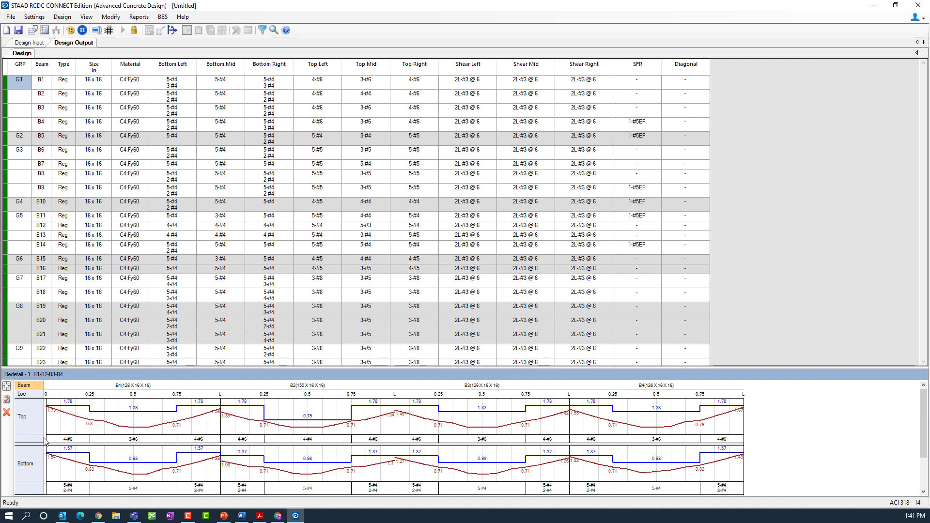
scroll(38, 466, "down", 3)
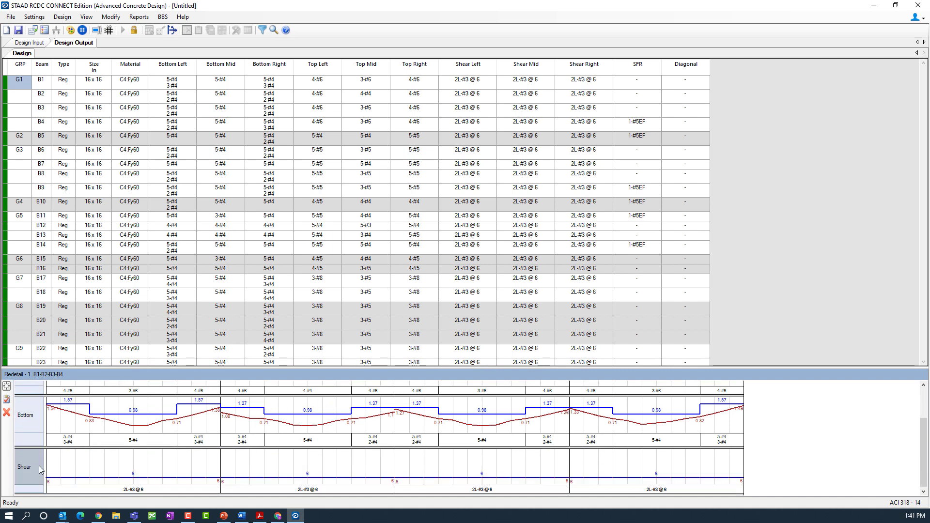
scroll(38, 478, "up", 3)
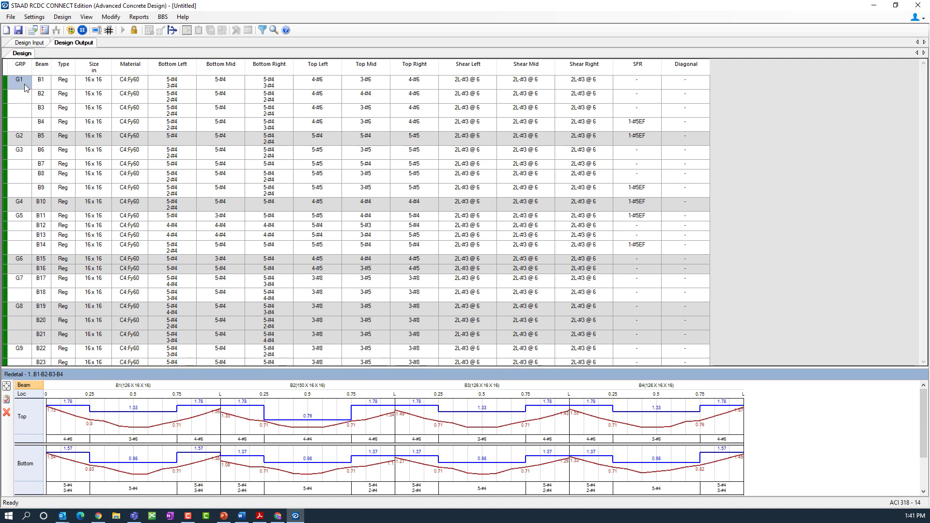
Step: Redetail the top mid-span steel of beam B1 as 4 #6 bars and check the group's bottom and shear steel
left_click(135, 440)
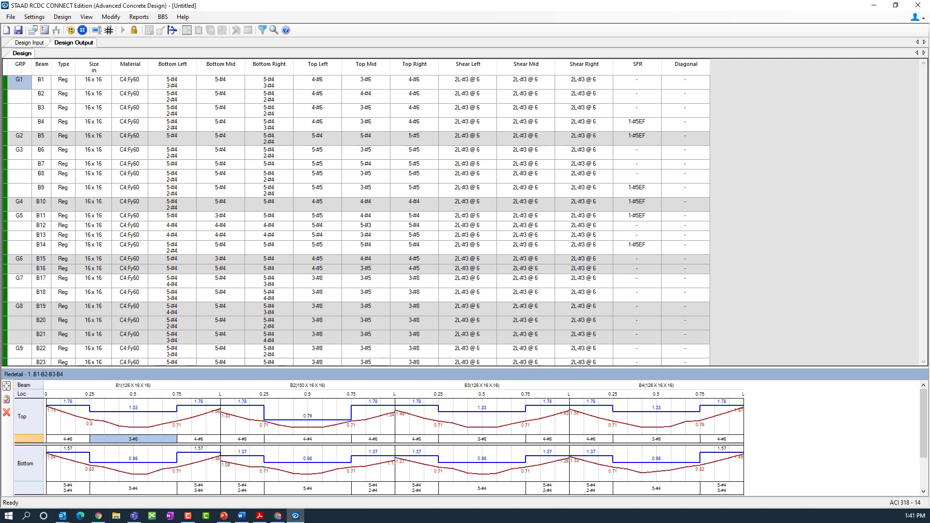
double_click(134, 440)
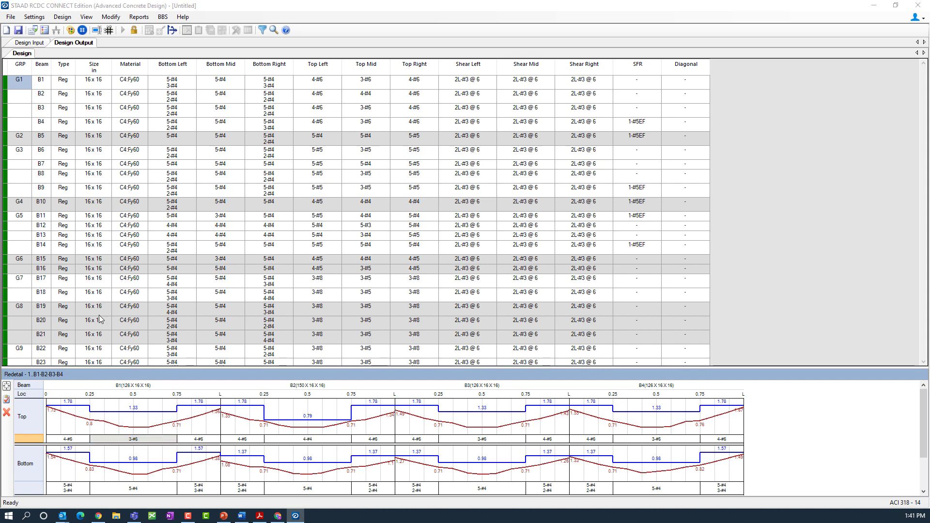
left_click_drag(99, 314, 393, 236)
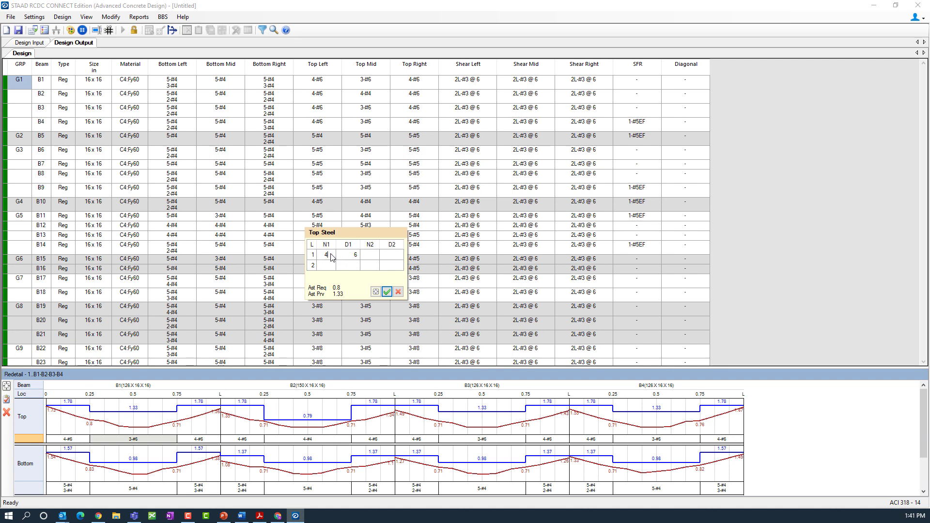
left_click(355, 255)
left_click(355, 255)
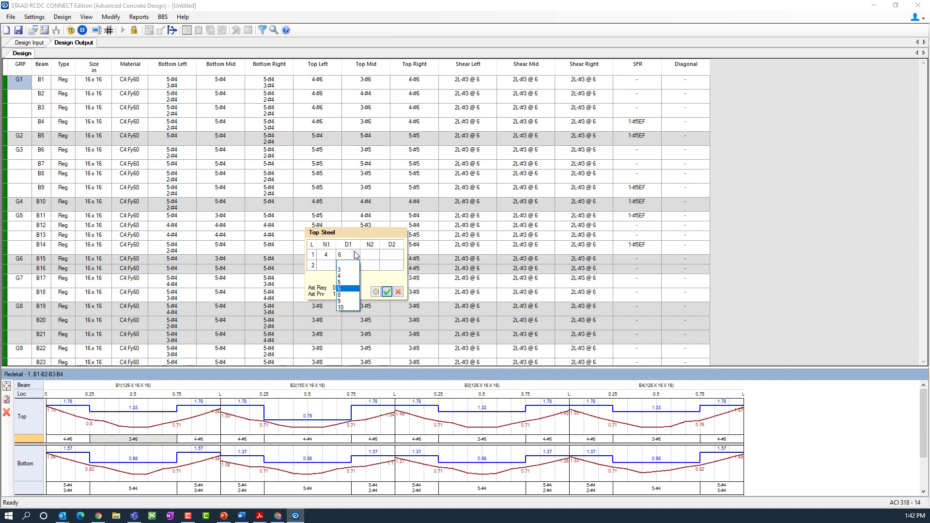
left_click(355, 255)
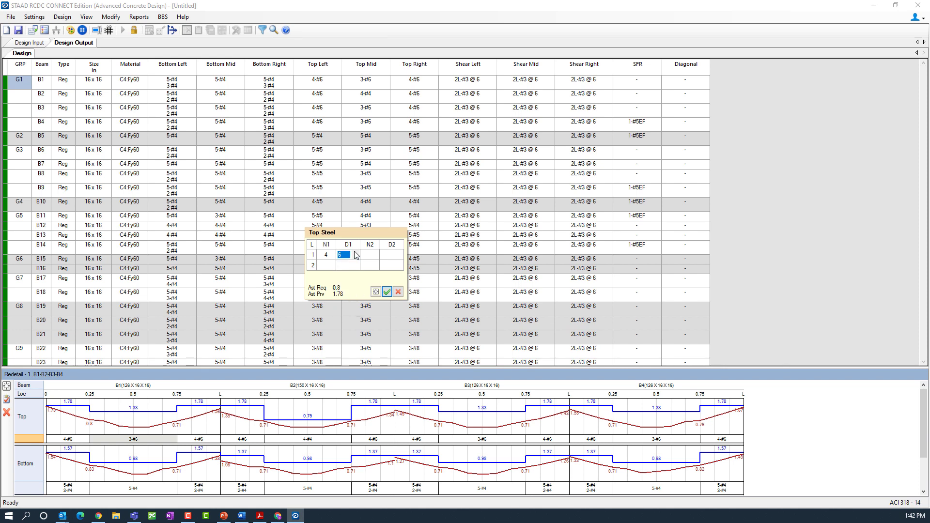
left_click(387, 292)
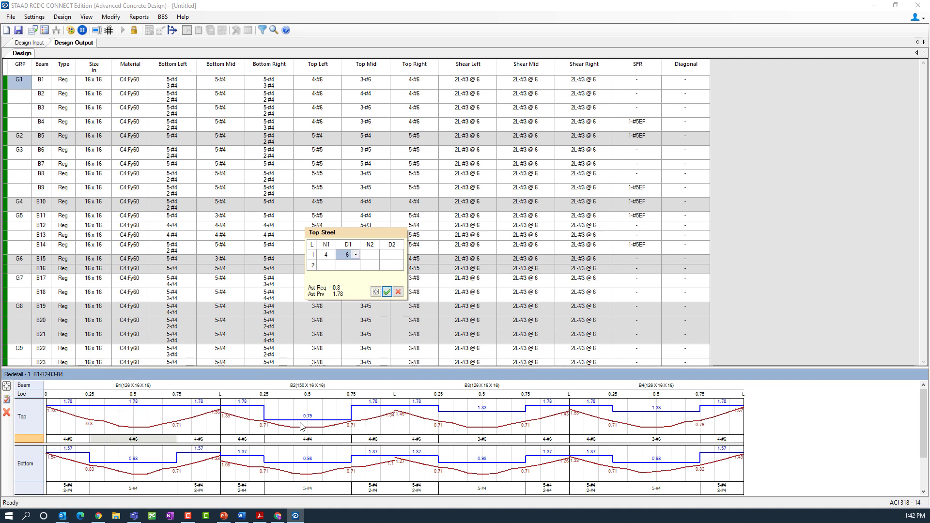
left_click(398, 291)
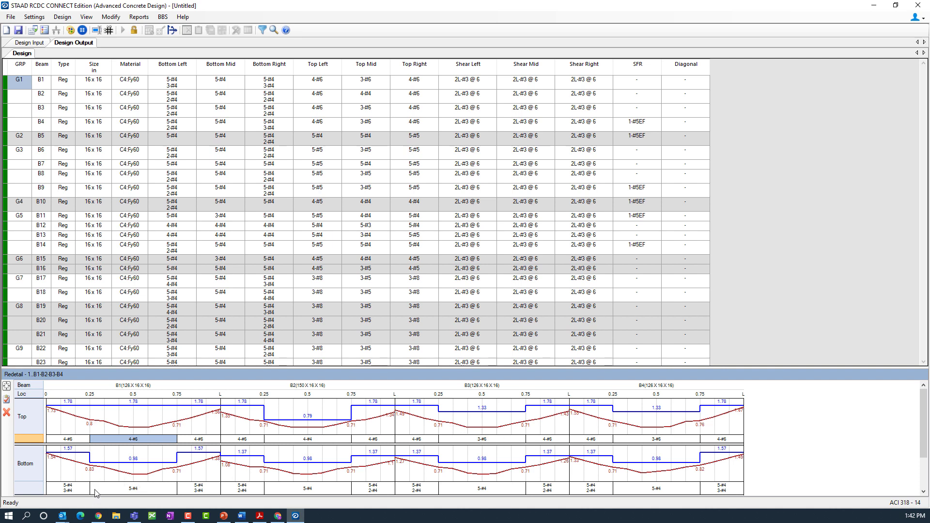
scroll(97, 494, "down", 2)
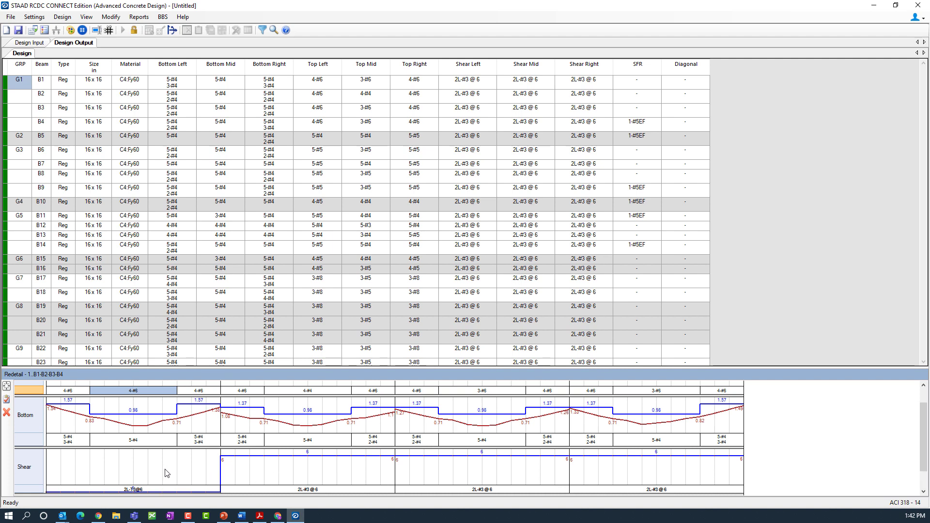
scroll(165, 473, "up", 2)
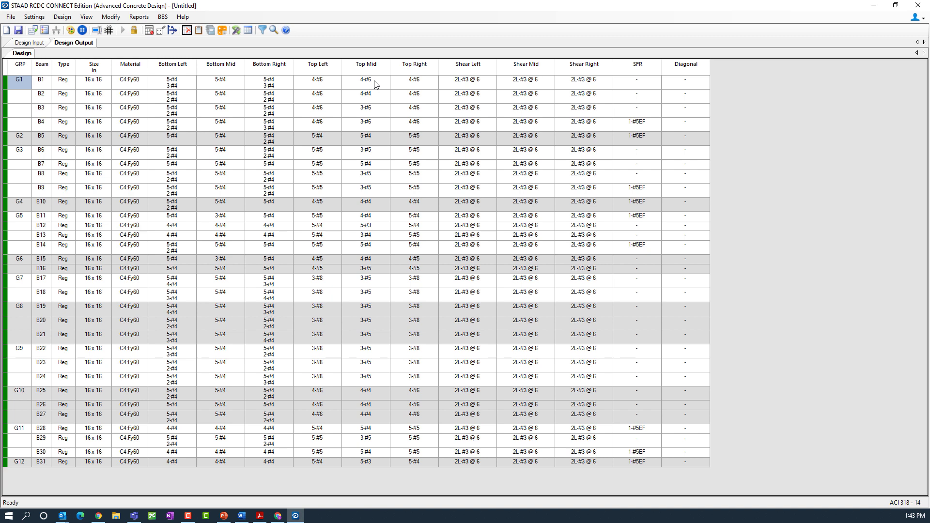
Step: Locate beam groups G1, G3, G5, G8, G9 and G10 on the design input layout to compare their positions
left_click(14, 152)
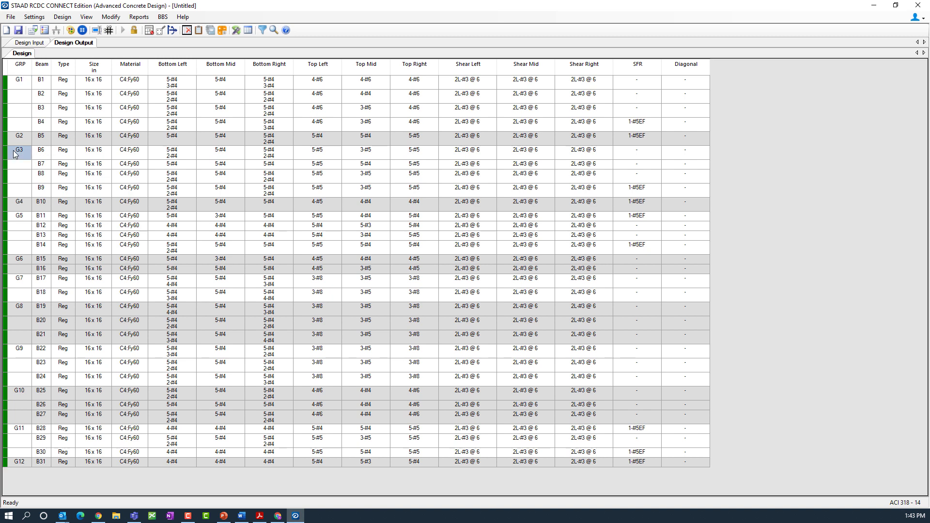
left_click(24, 216)
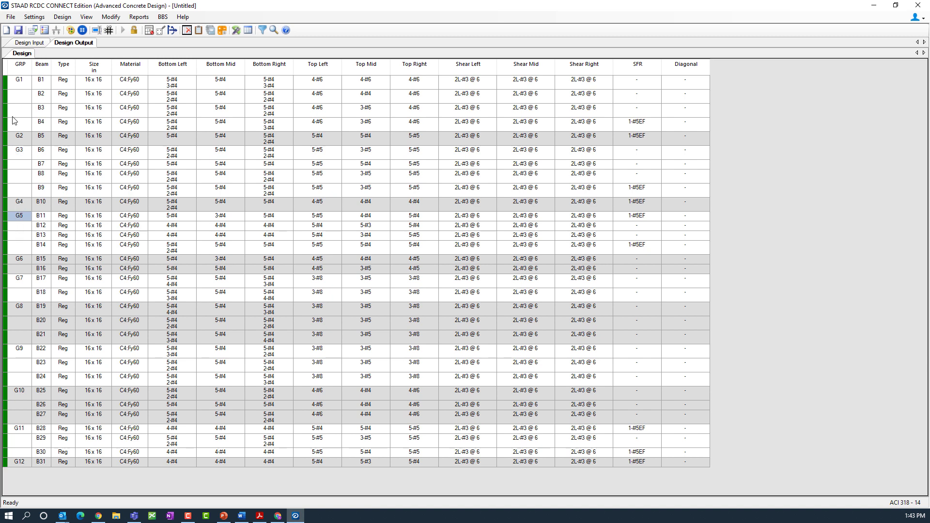
left_click(22, 43)
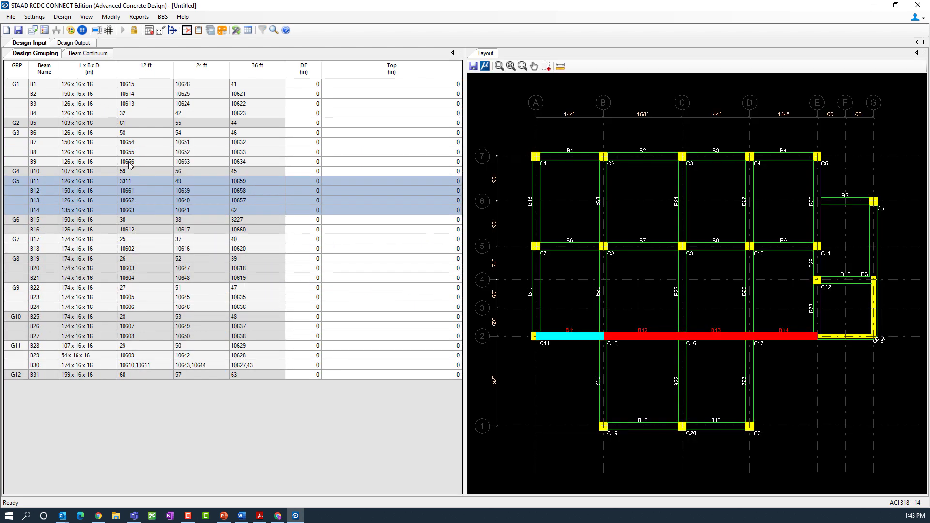
left_click(9, 136)
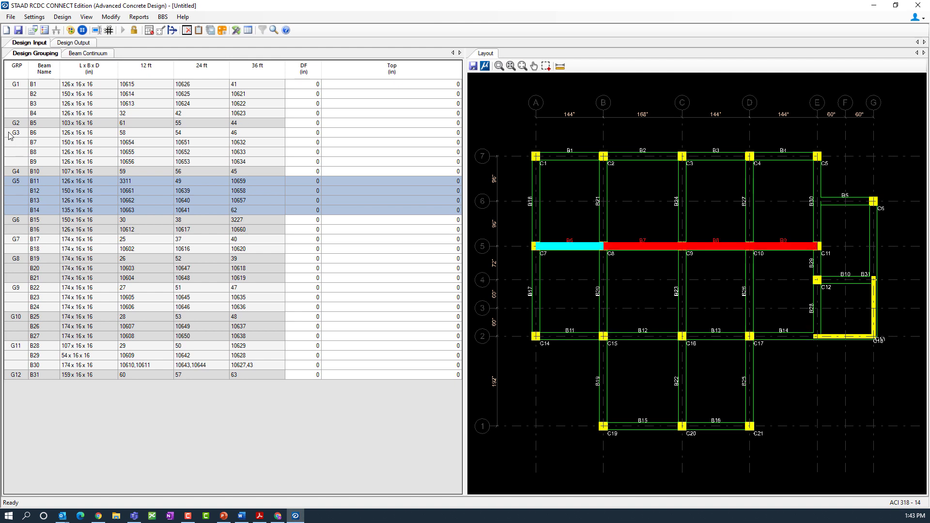
left_click(10, 86)
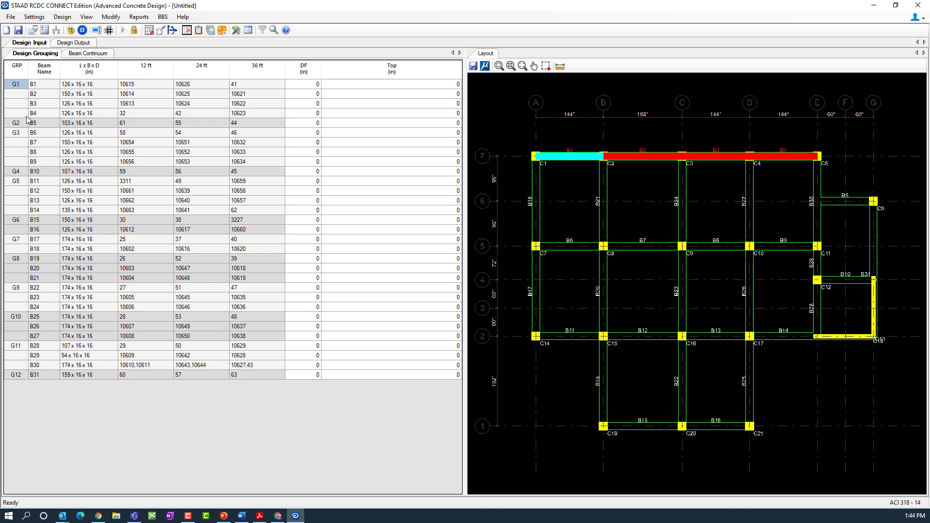
left_click(16, 260)
left_click(17, 289)
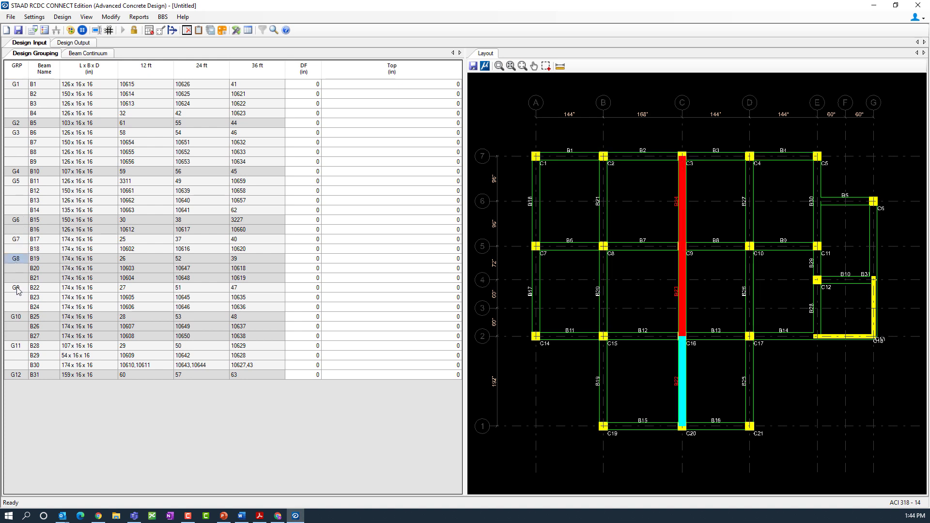
left_click(15, 318)
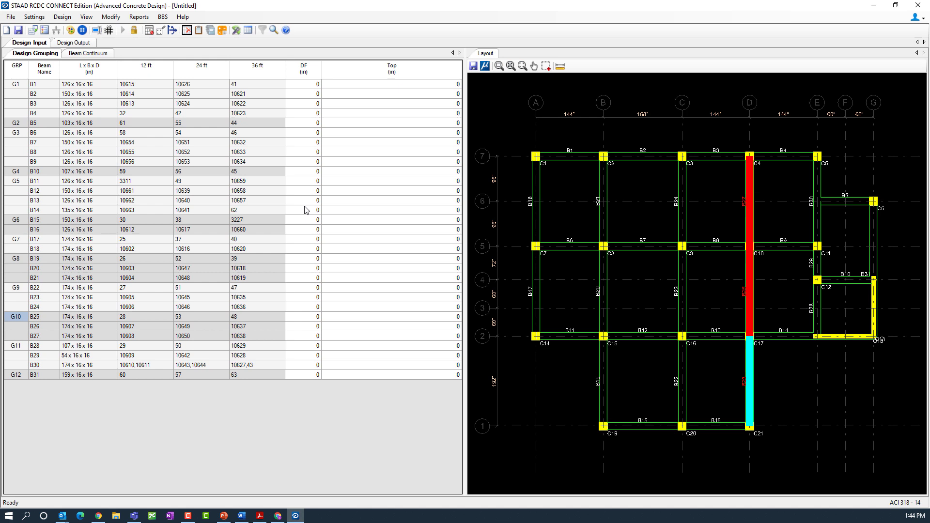
Step: Unlock the beam design and combine groups G1, G3 and G5 into one beam group, keeping G3 and G5 as Straight type
left_click(133, 30)
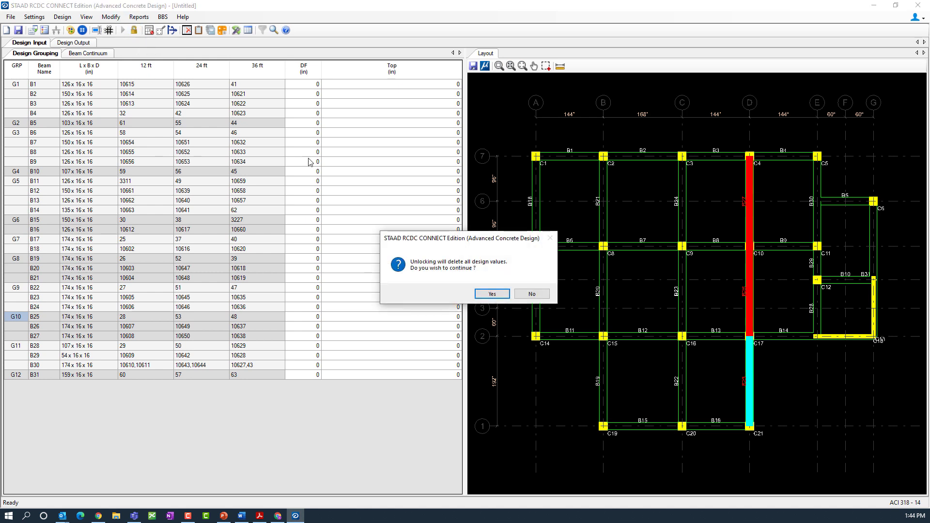
left_click(493, 295)
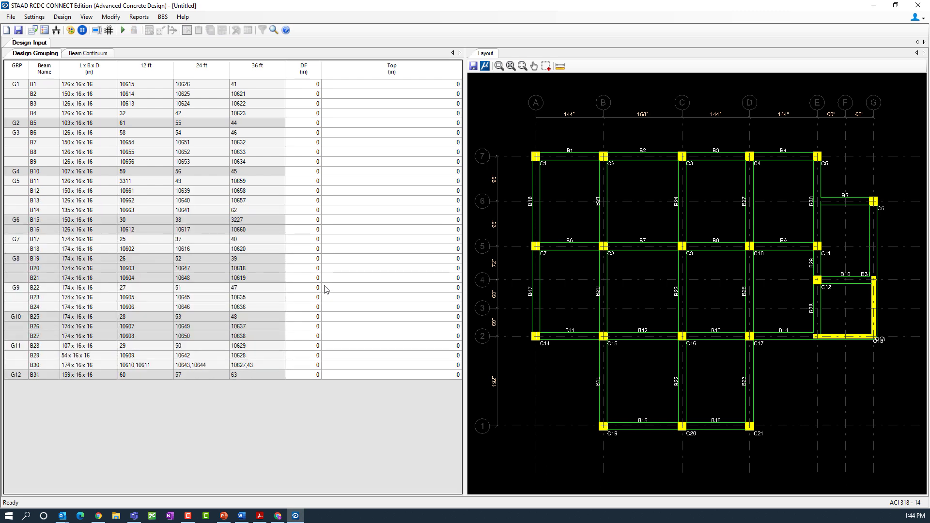
left_click(110, 18)
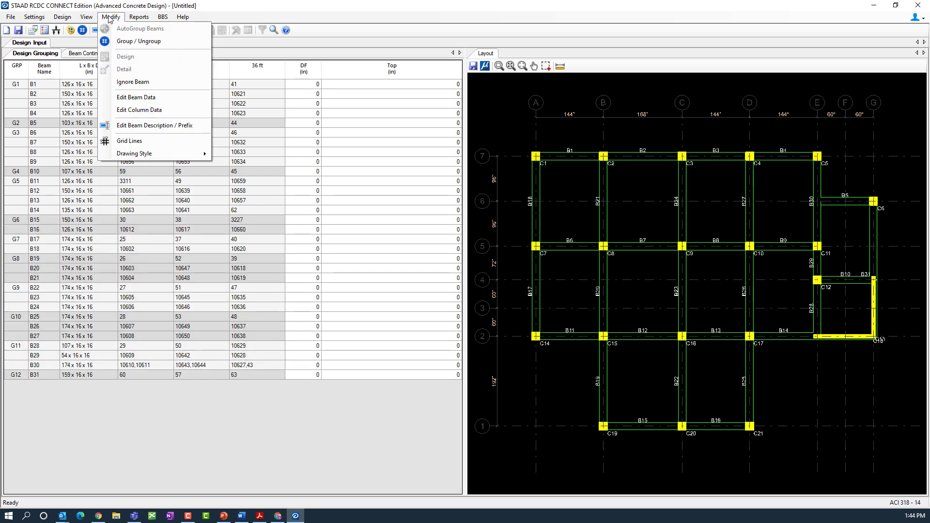
left_click(124, 42)
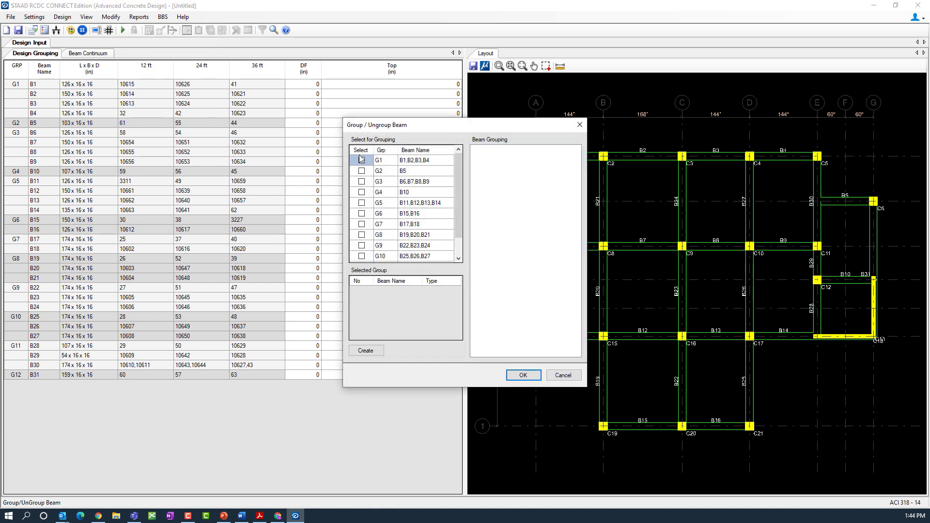
left_click(362, 160)
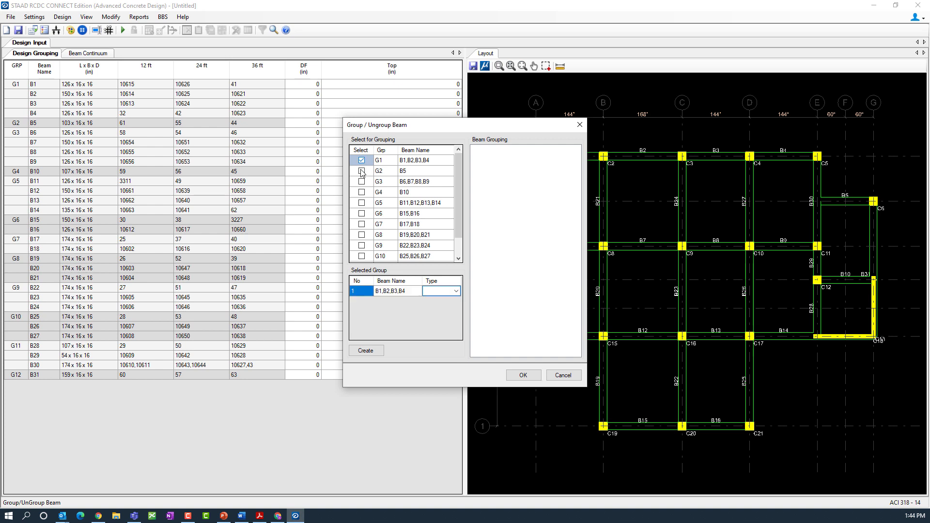
left_click(362, 181)
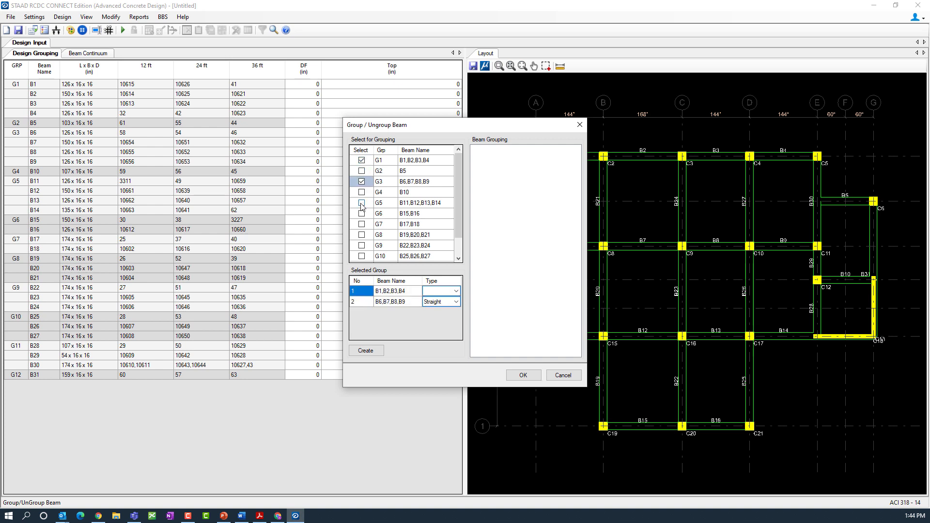
left_click(362, 202)
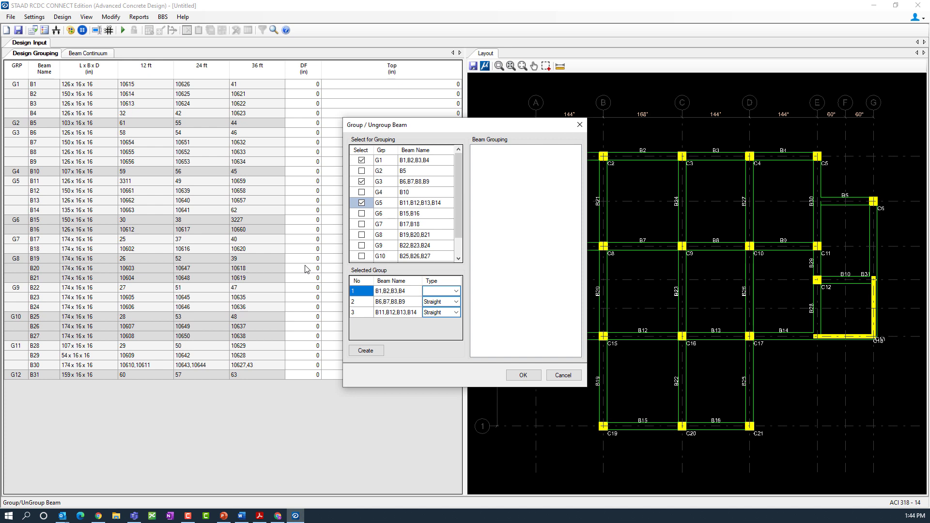
left_click(456, 304)
left_click(455, 304)
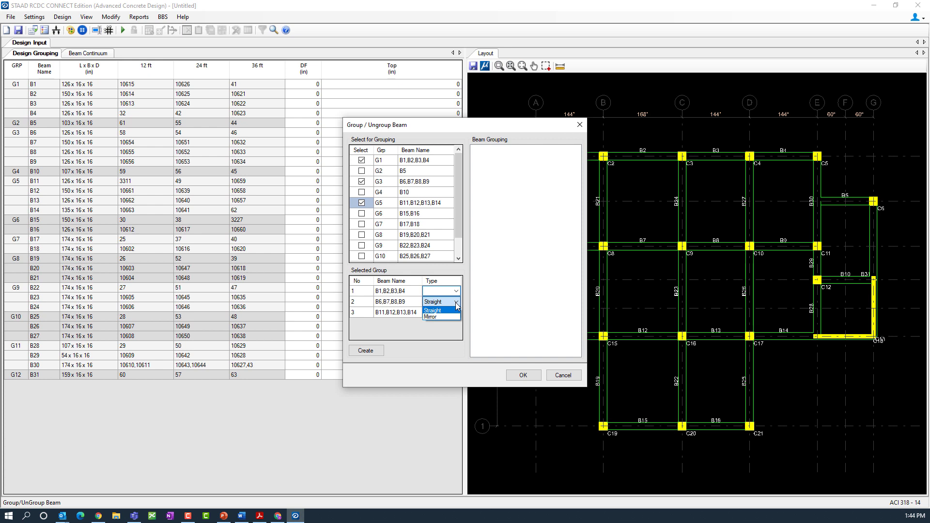
left_click(455, 311)
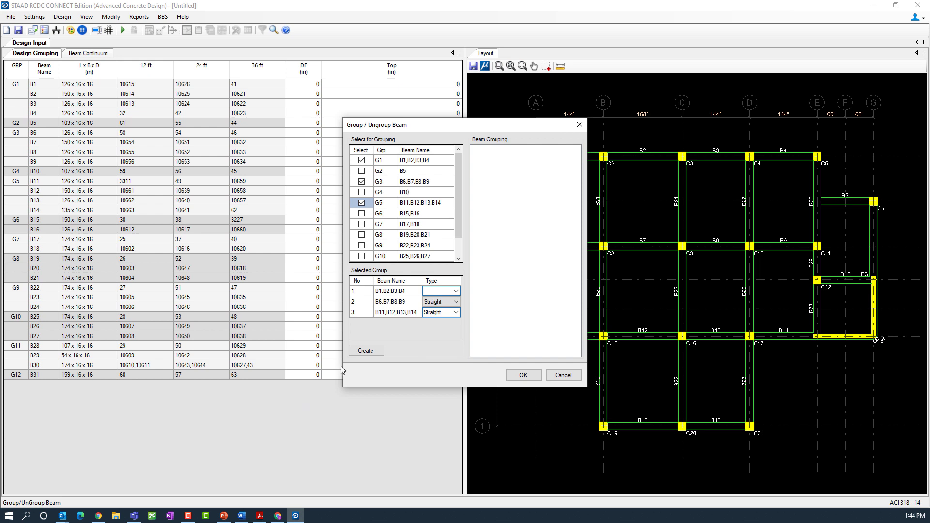
left_click(353, 347)
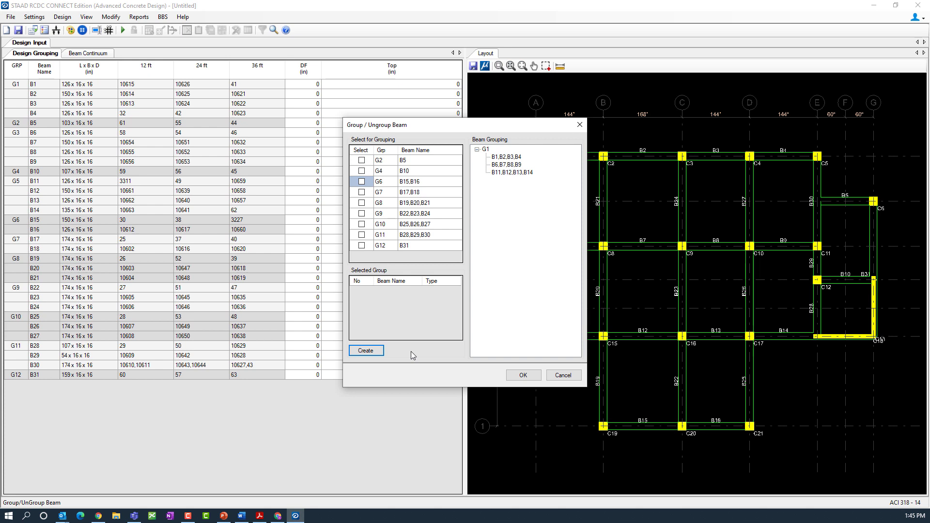
Step: Combine beam groups G8, G9 and G10 into a second group, keeping G9 and G10 as Straight type
left_click(362, 203)
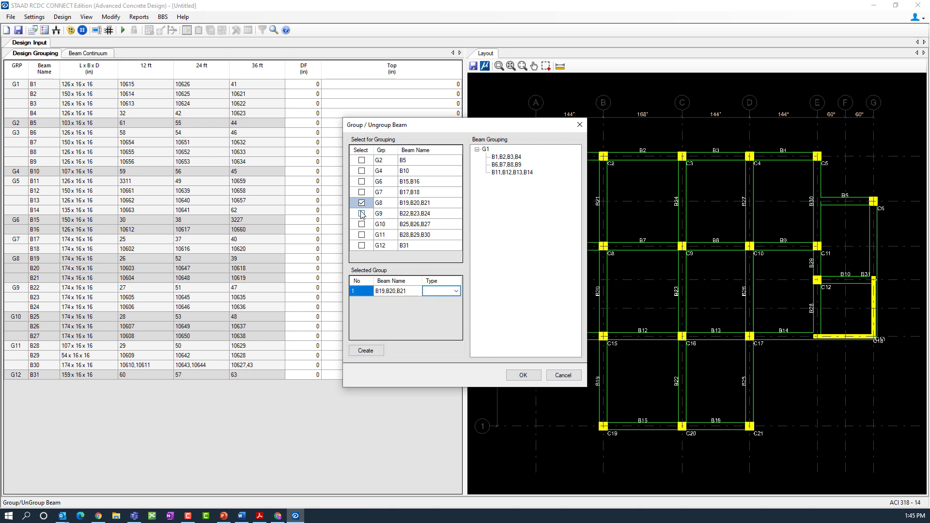
left_click(362, 214)
left_click(362, 224)
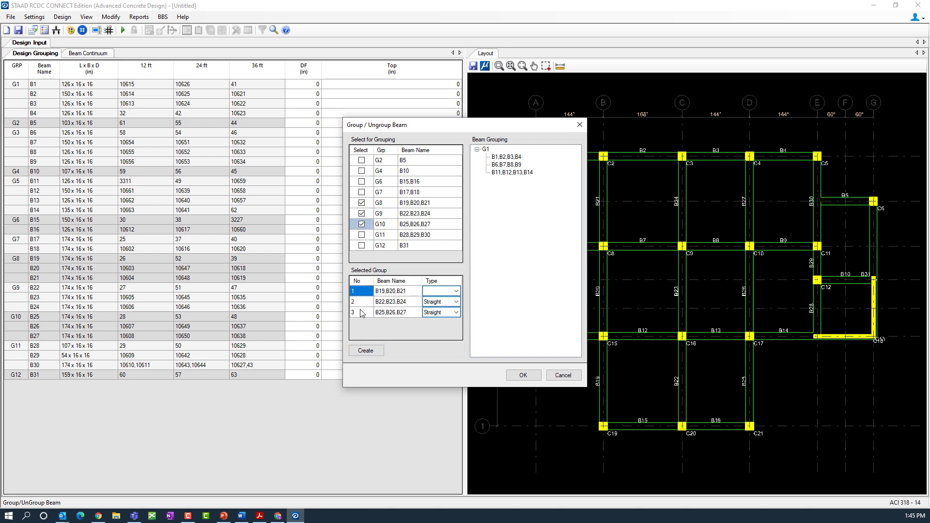
left_click(366, 351)
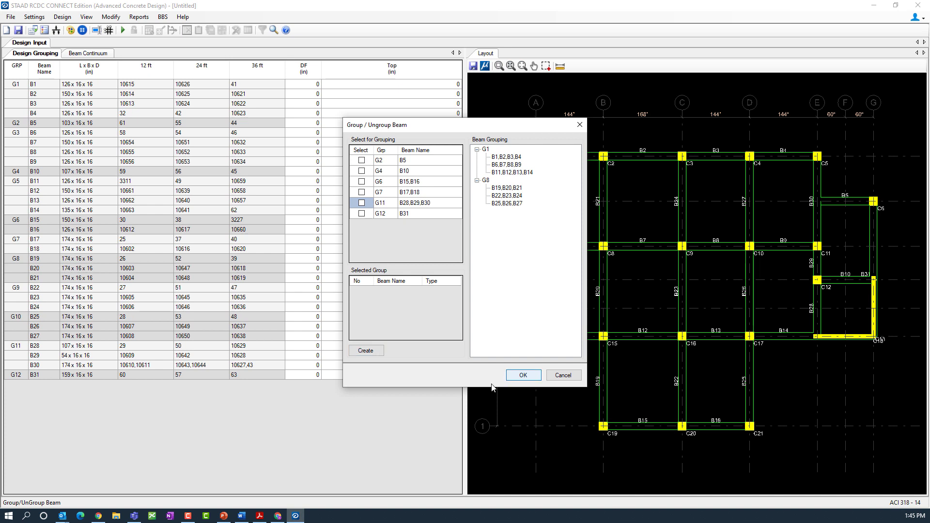
Step: Apply the regrouping, locate the combined groups G1 and G8 on the layout, and rerun the beam design
key("Return")
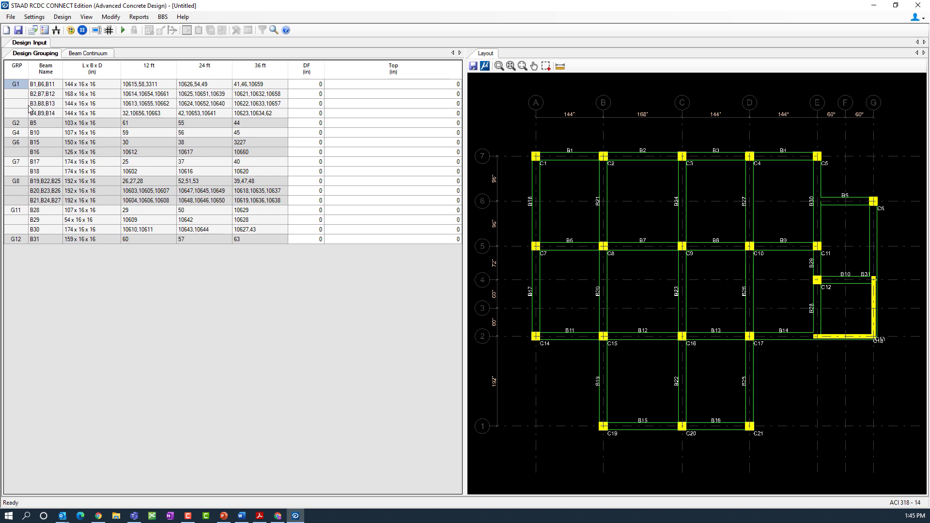
left_click(19, 85)
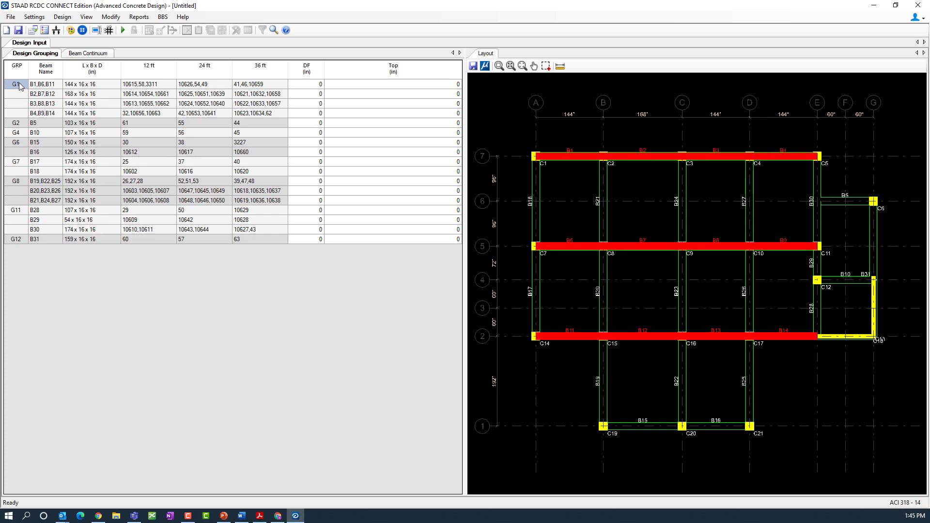
left_click(18, 185)
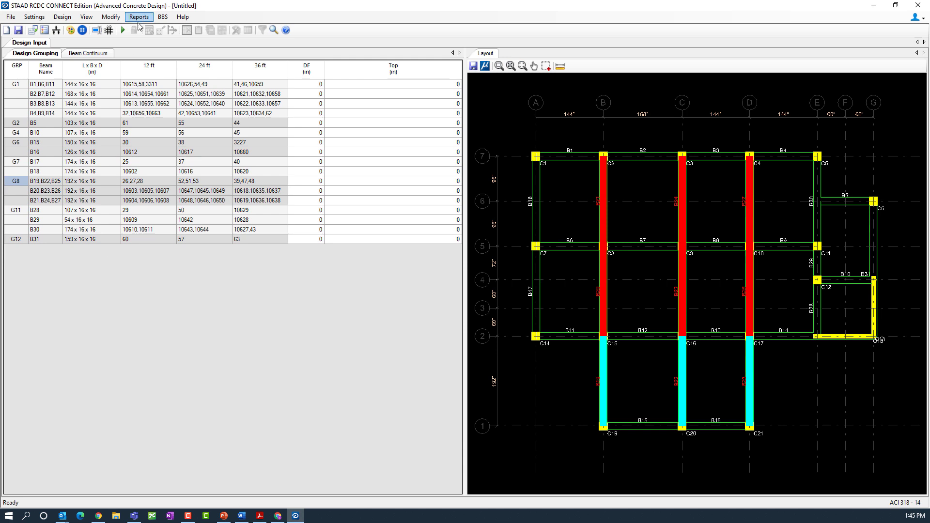
left_click(122, 30)
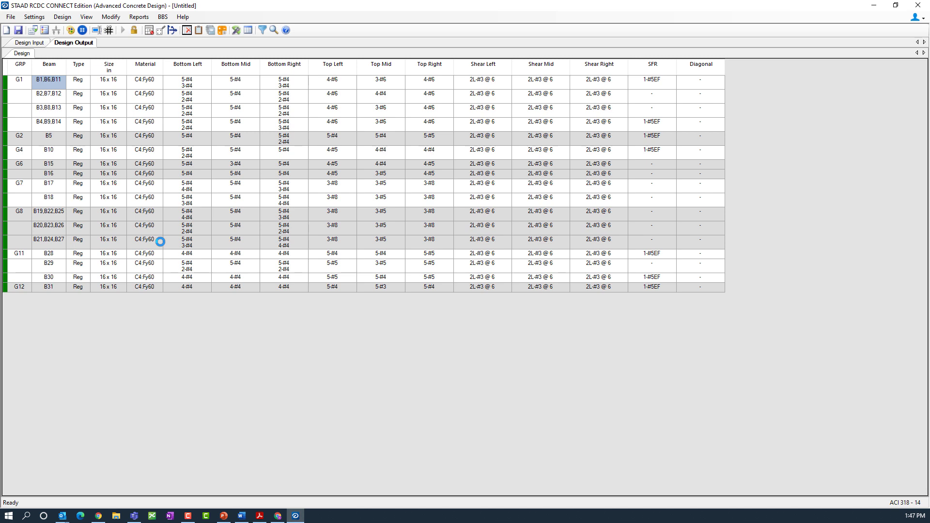
Step: Examine the top and bottom steel diagrams of beam group G1 in Redetail and close them without changes
left_click(14, 86)
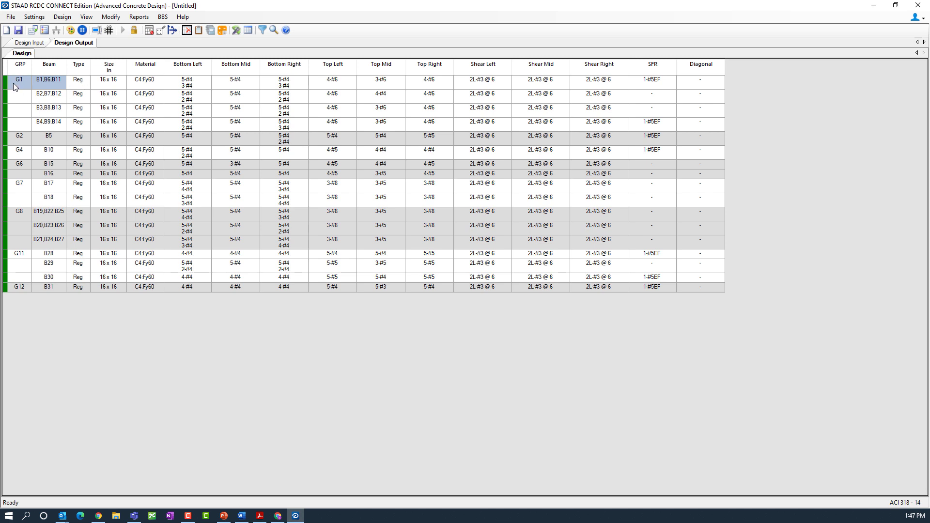
left_click(108, 17)
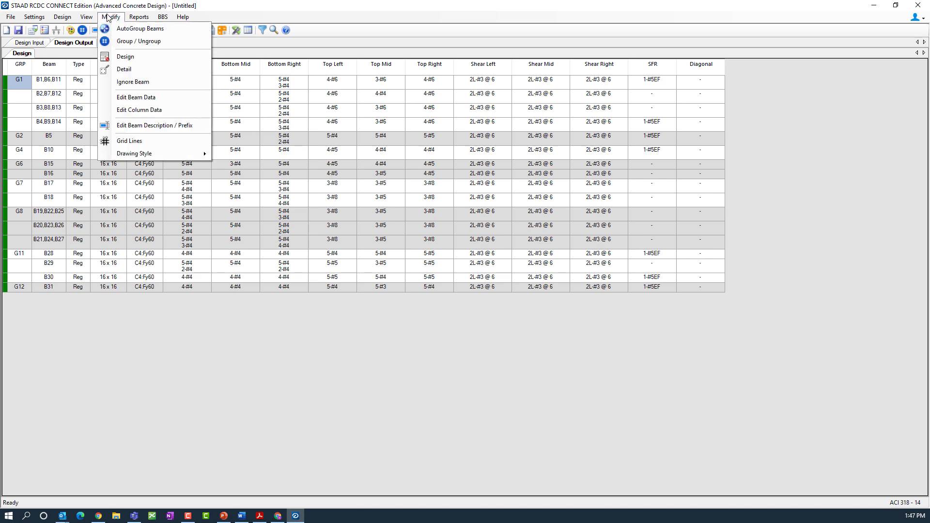
left_click(124, 70)
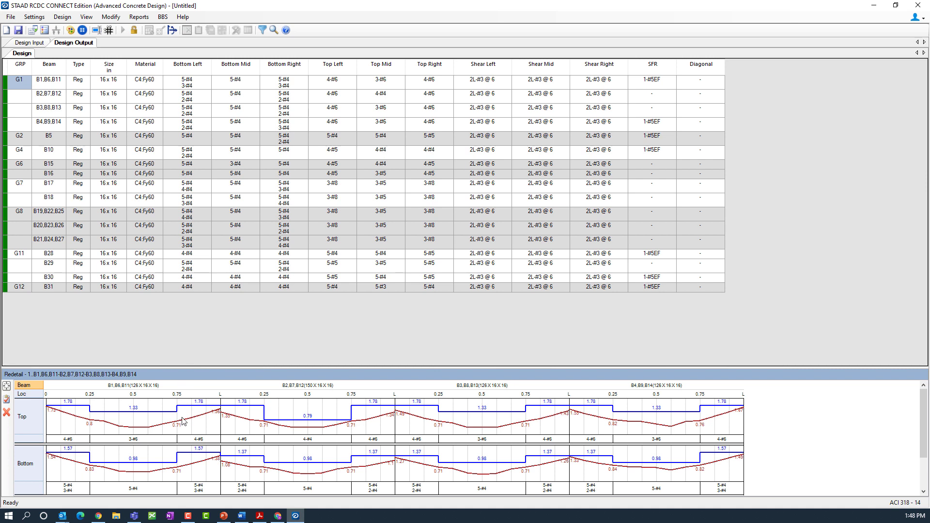
left_click(6, 414)
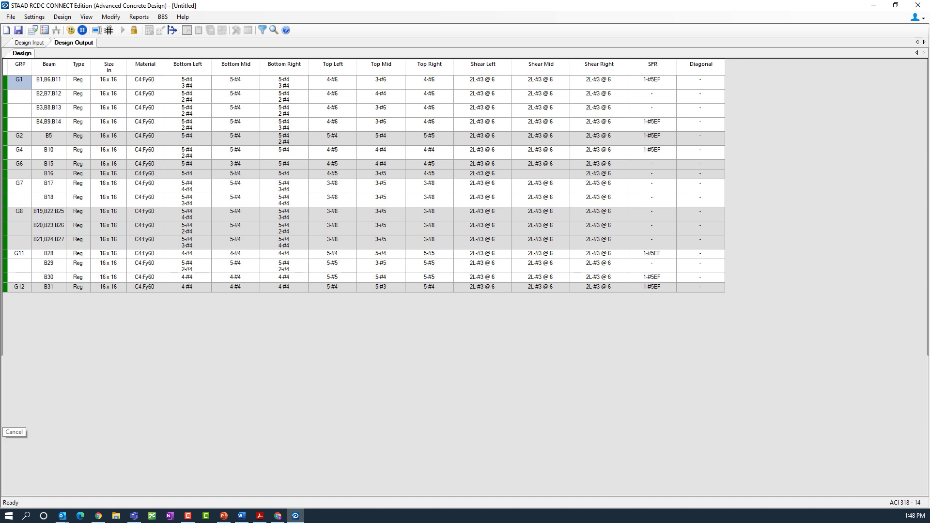
key("alt+Tab")
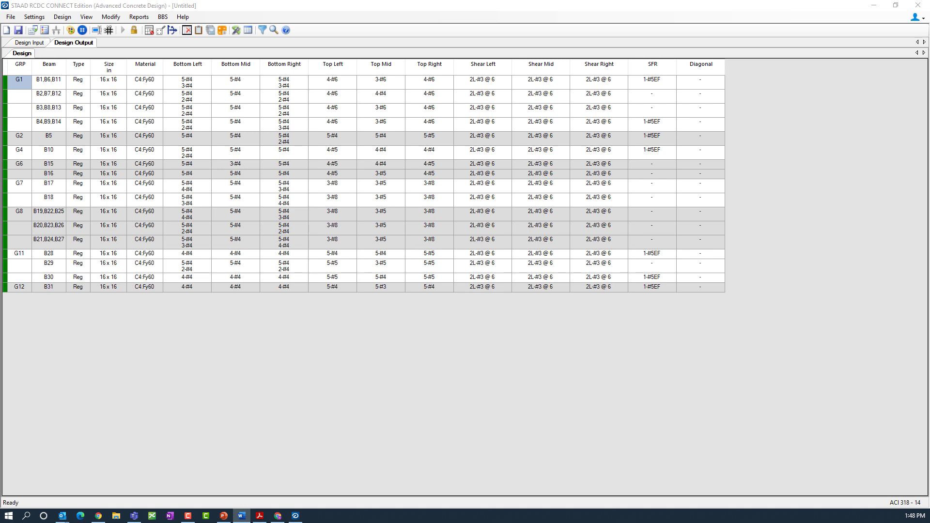
left_click(139, 15)
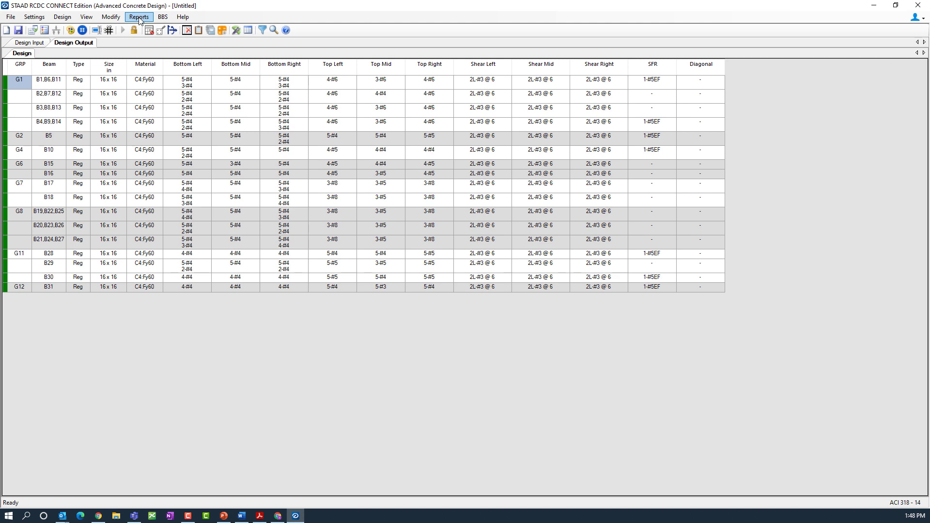
left_click(140, 19)
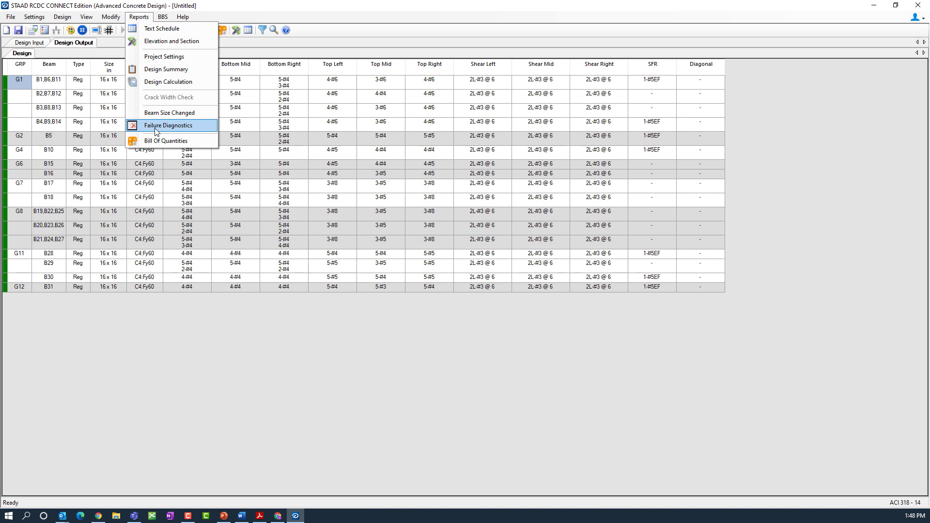
mouse_move(163, 19)
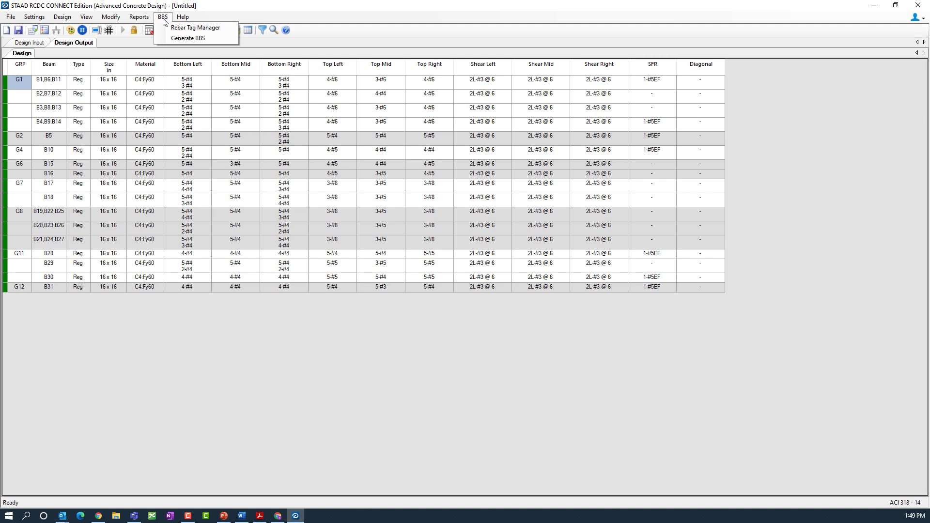
mouse_move(86, 17)
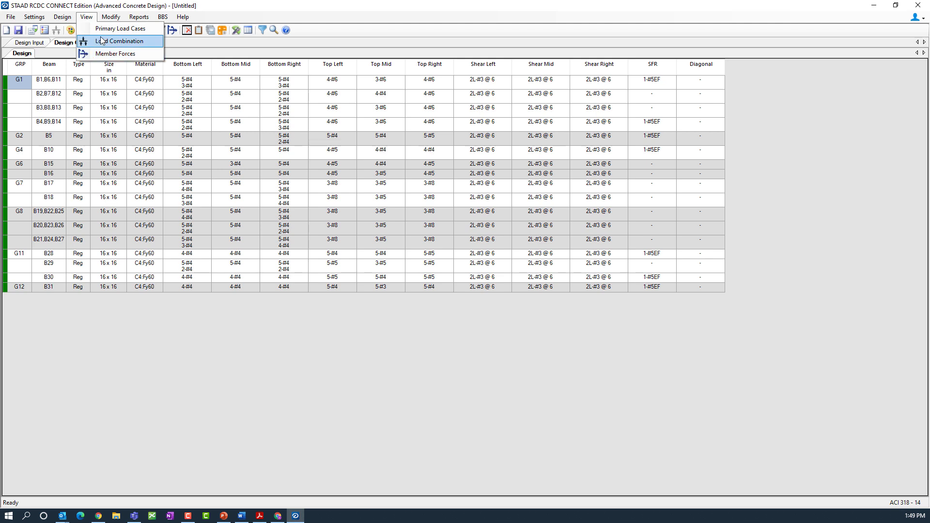
left_click(114, 2)
Step: Save the beam design project and exit Advanced Concrete Design
left_click(11, 16)
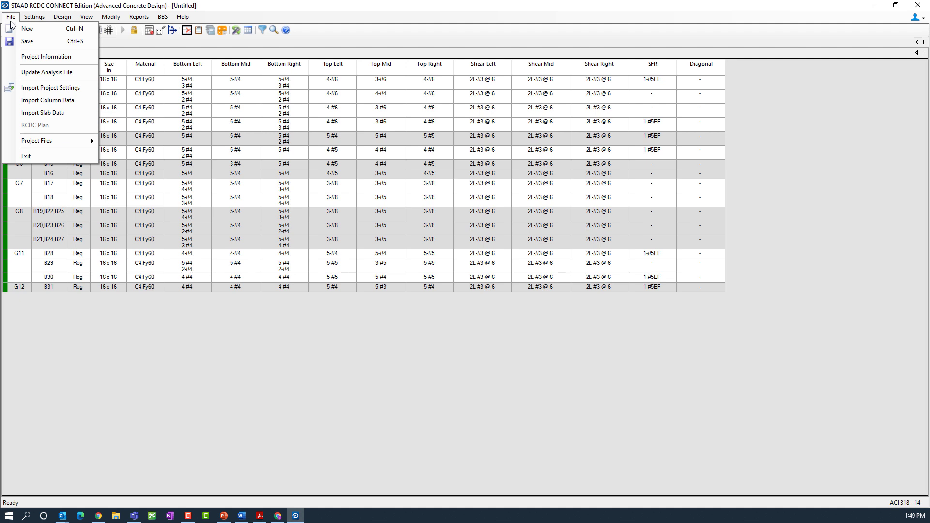
left_click(27, 42)
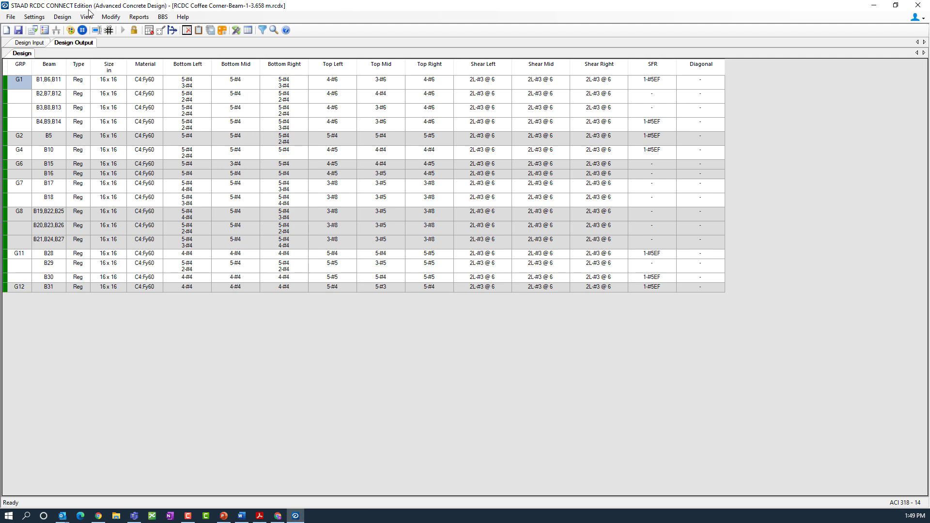
left_click(11, 17)
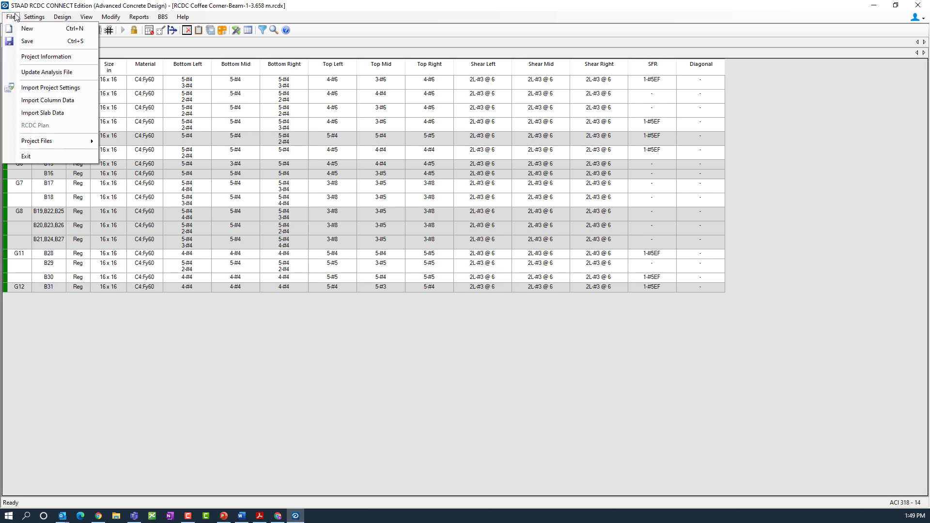
left_click(48, 155)
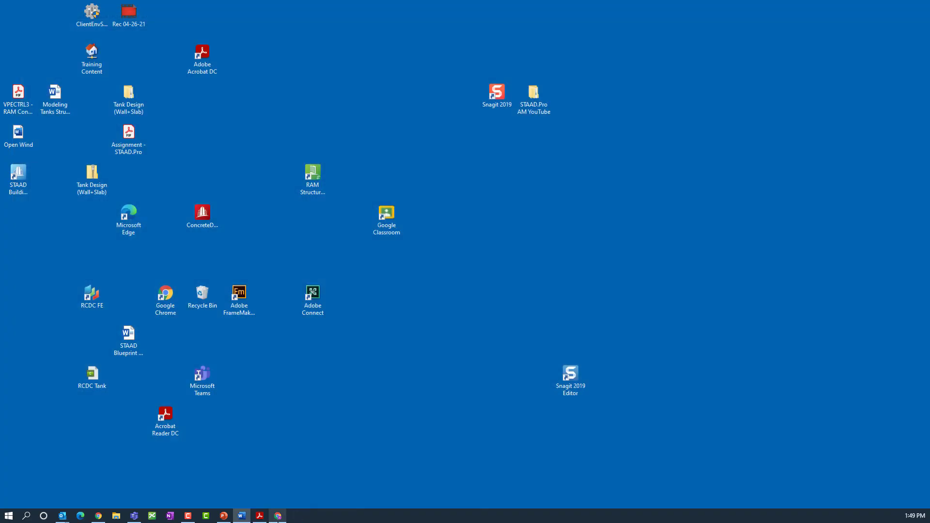
Step: Switch to the BentleyStructural YouTube channel in the browser and look over its technical showcase, discussion and STAAD.Pro training playlists
mouse_move(278, 522)
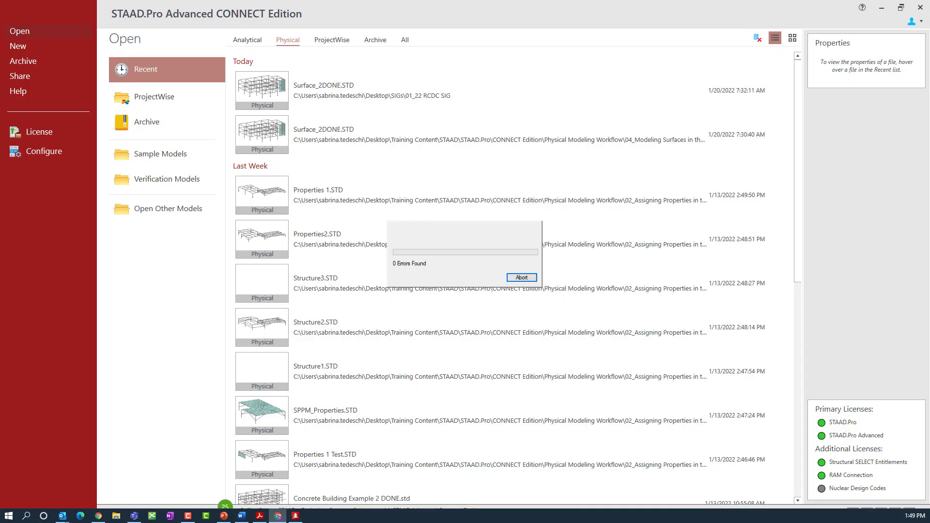
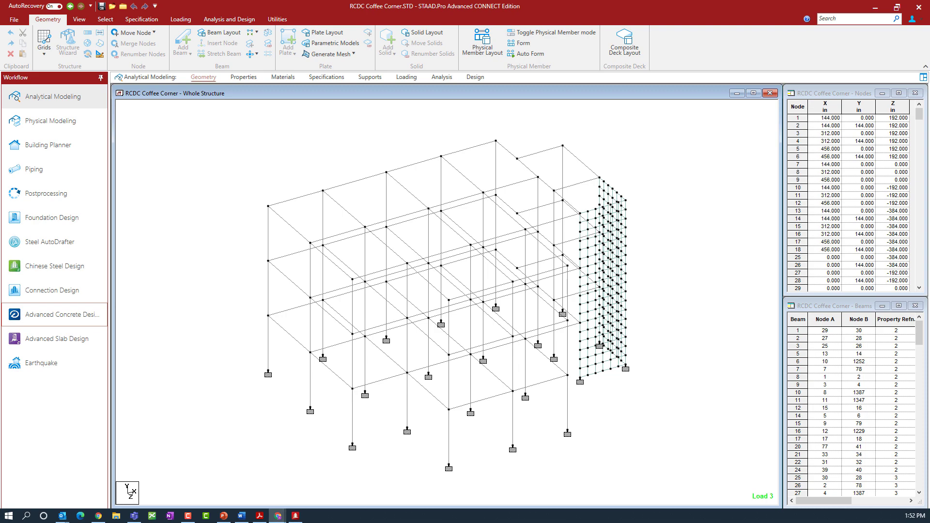
left_click_drag(1, 122, 137, 1)
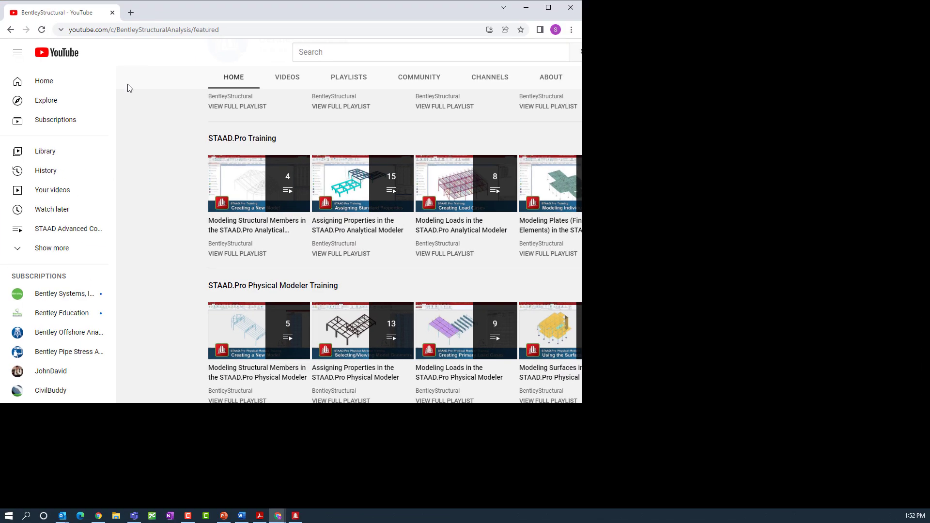
scroll(148, 222, "up", 8)
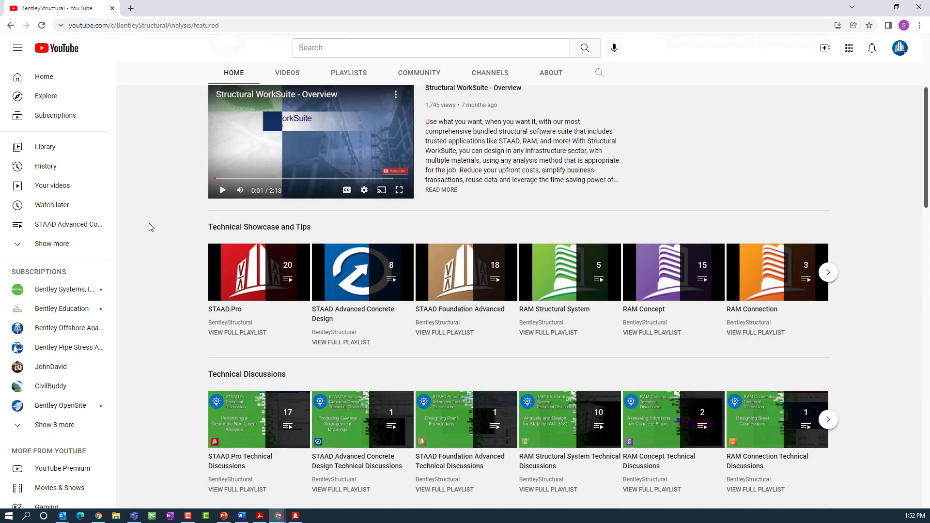
scroll(185, 179, "up", 4)
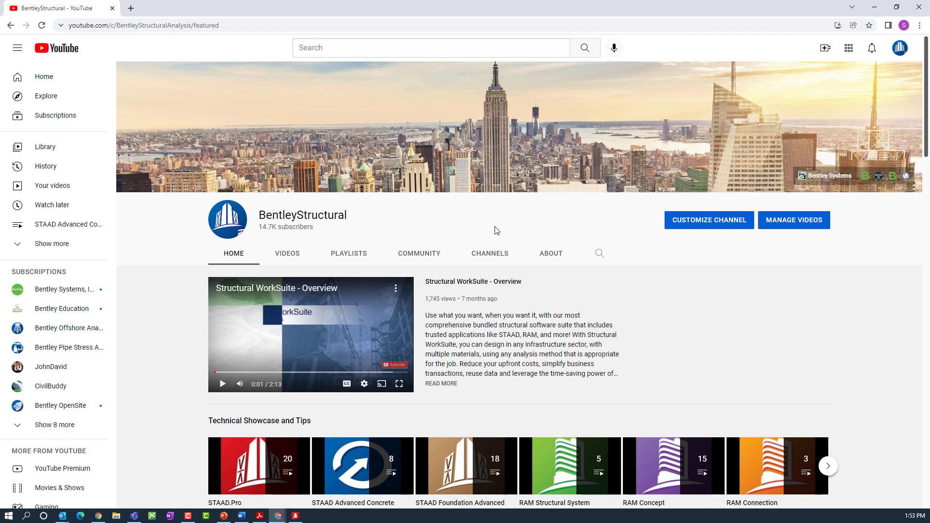
scroll(498, 232, "down", 4)
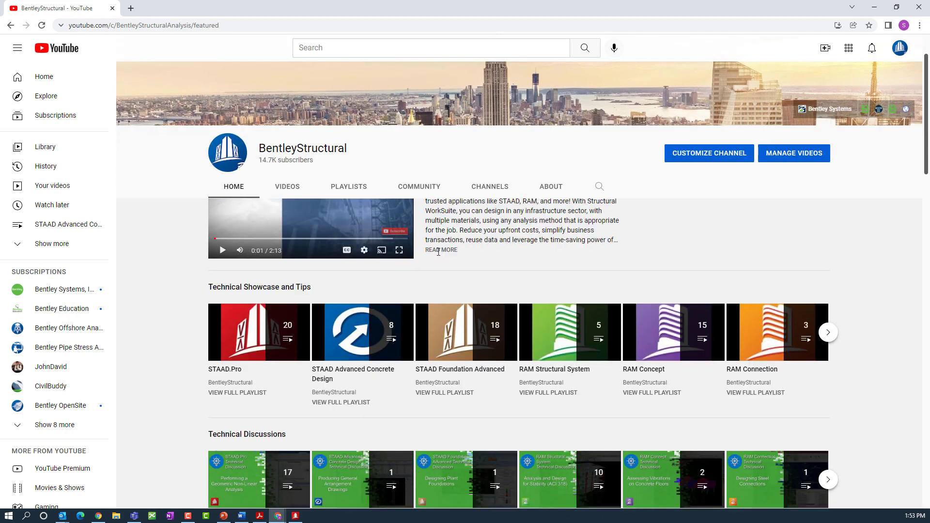
scroll(176, 327, "down", 2)
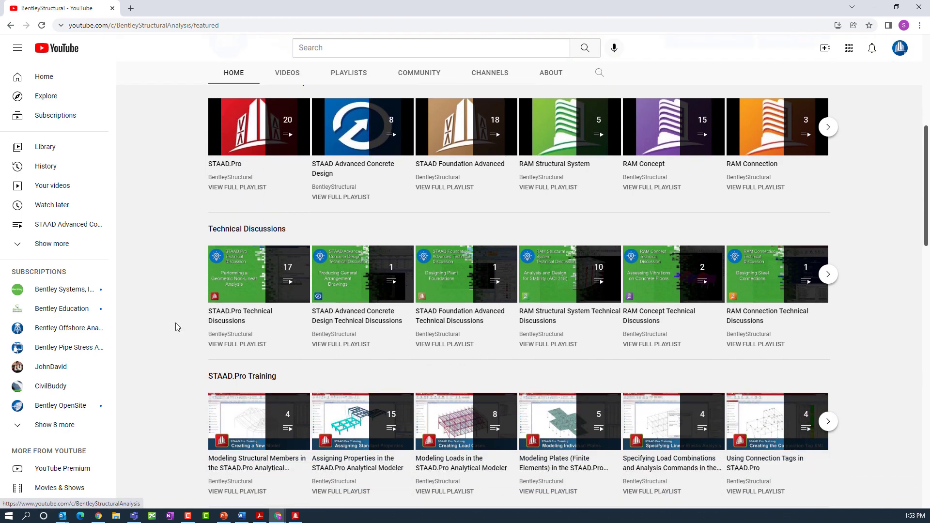
scroll(176, 322, "up", 1)
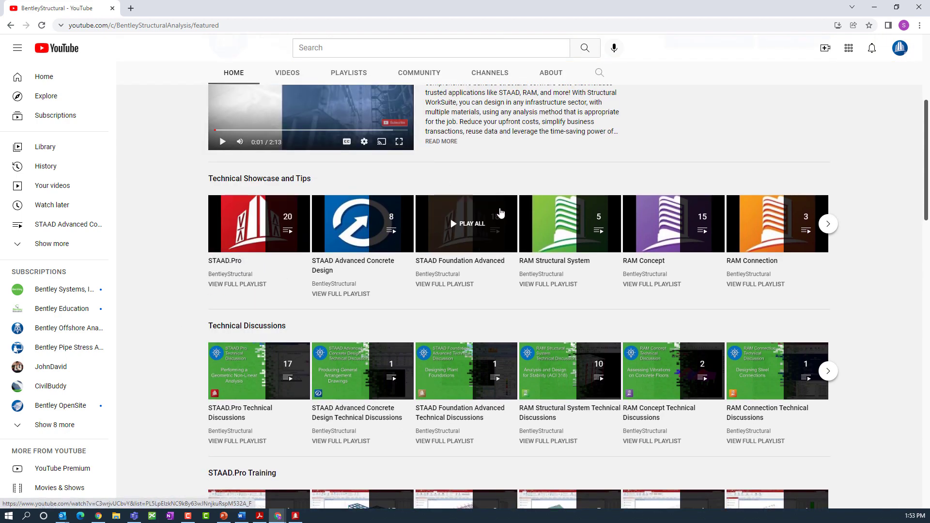
scroll(199, 315, "down", 2)
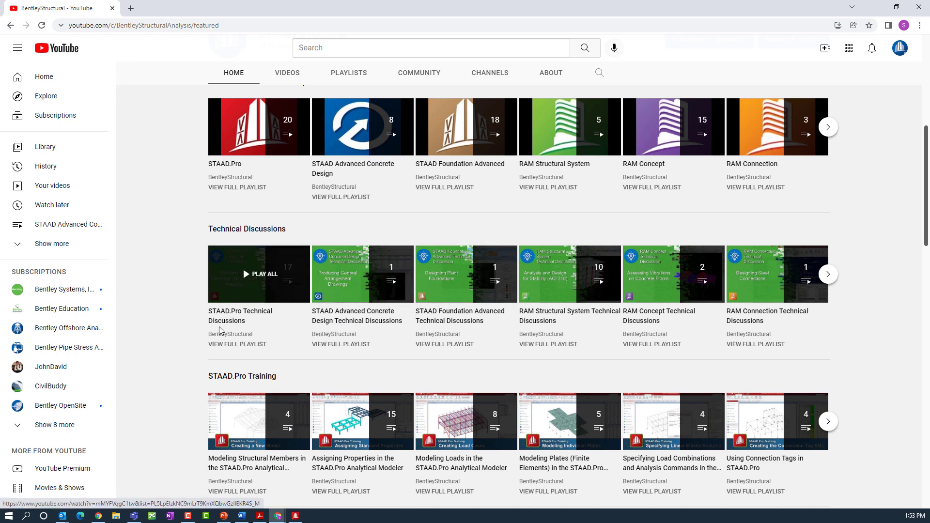
scroll(184, 328, "down", 3)
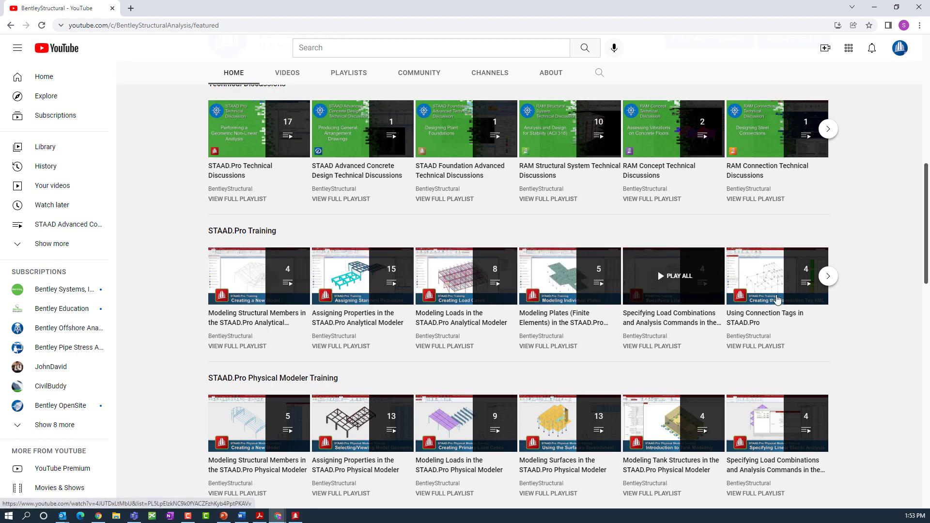
scroll(153, 308, "up", 10)
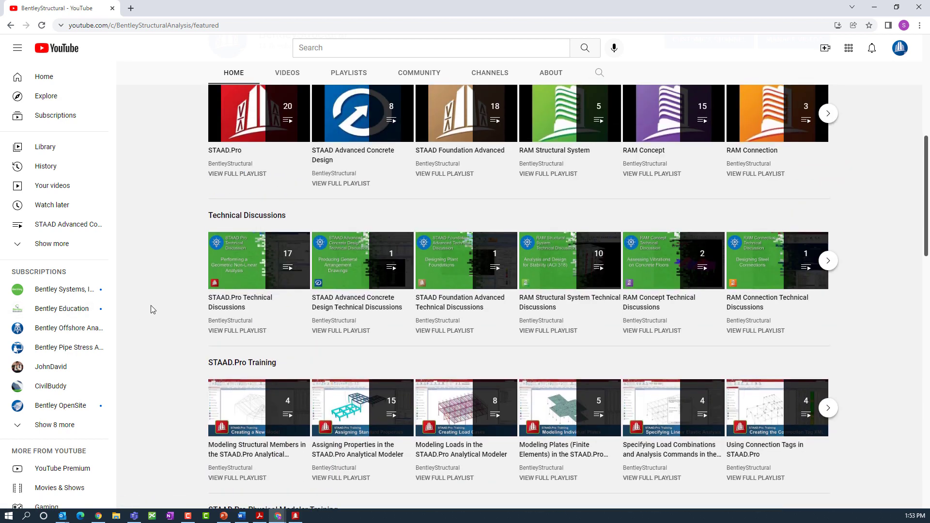
scroll(153, 316, "up", 1)
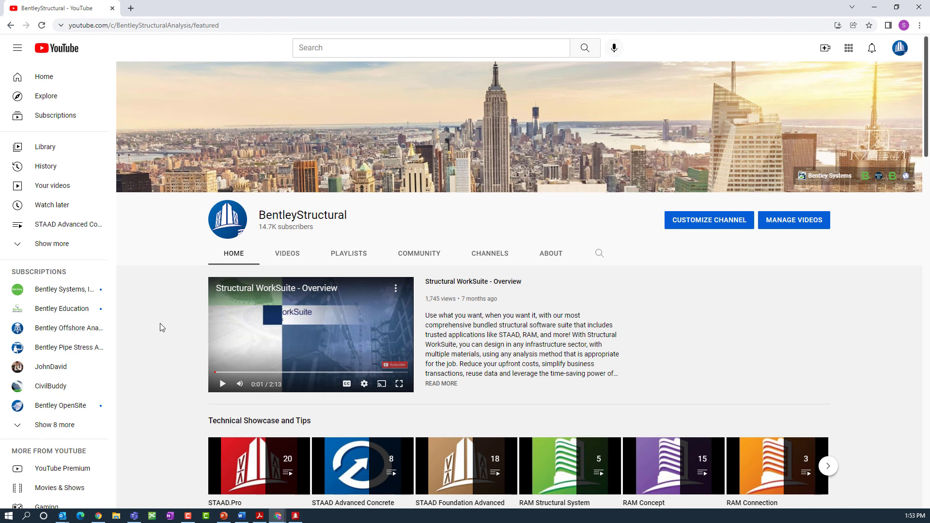
Step: View the STAAD webinar announcement in the channel's Community posts, go back to the channel's home page and return to STAAD.Pro
left_click(431, 261)
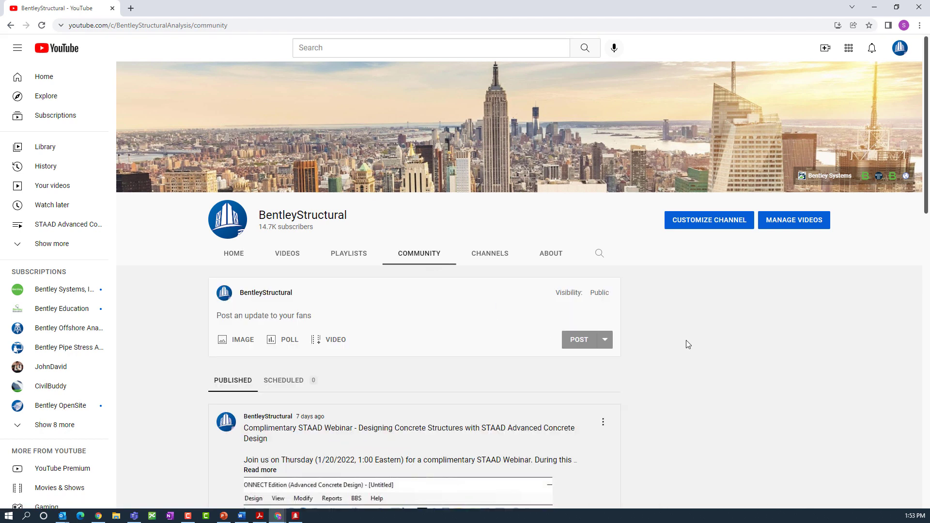
scroll(717, 335, "down", 2)
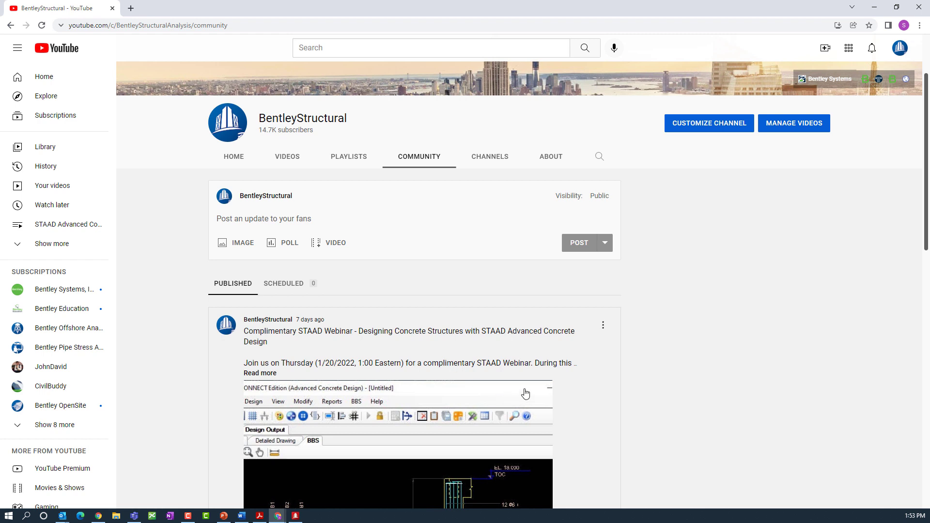
scroll(665, 350, "down", 1)
scroll(665, 349, "down", 1)
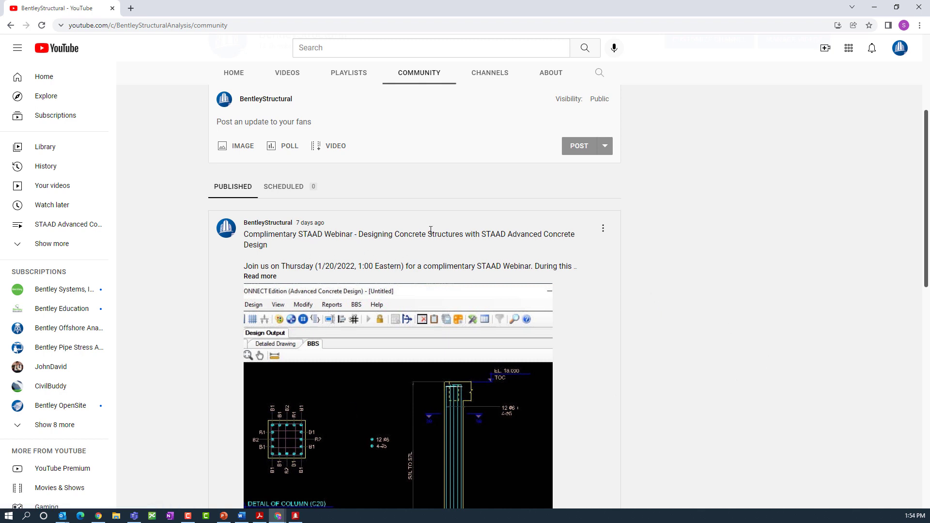
scroll(433, 253, "up", 3)
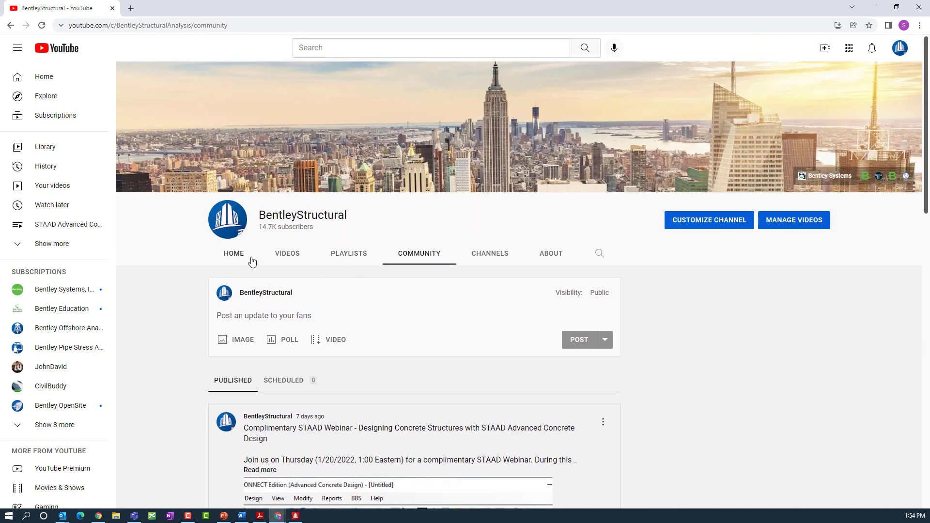
left_click(242, 255)
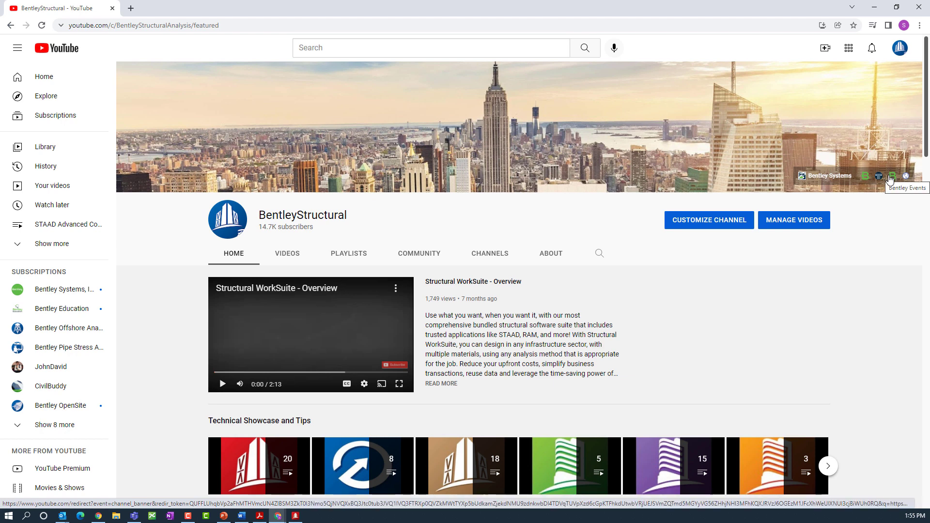
left_click(875, 7)
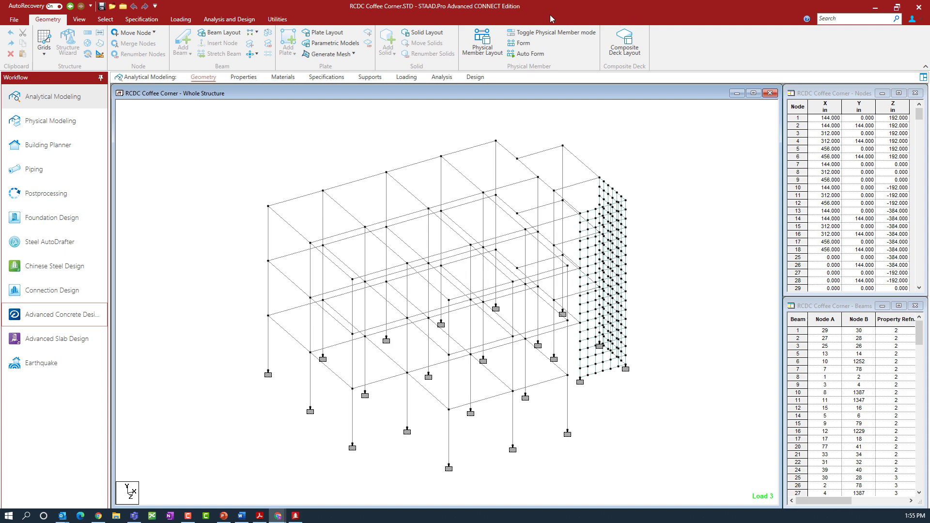